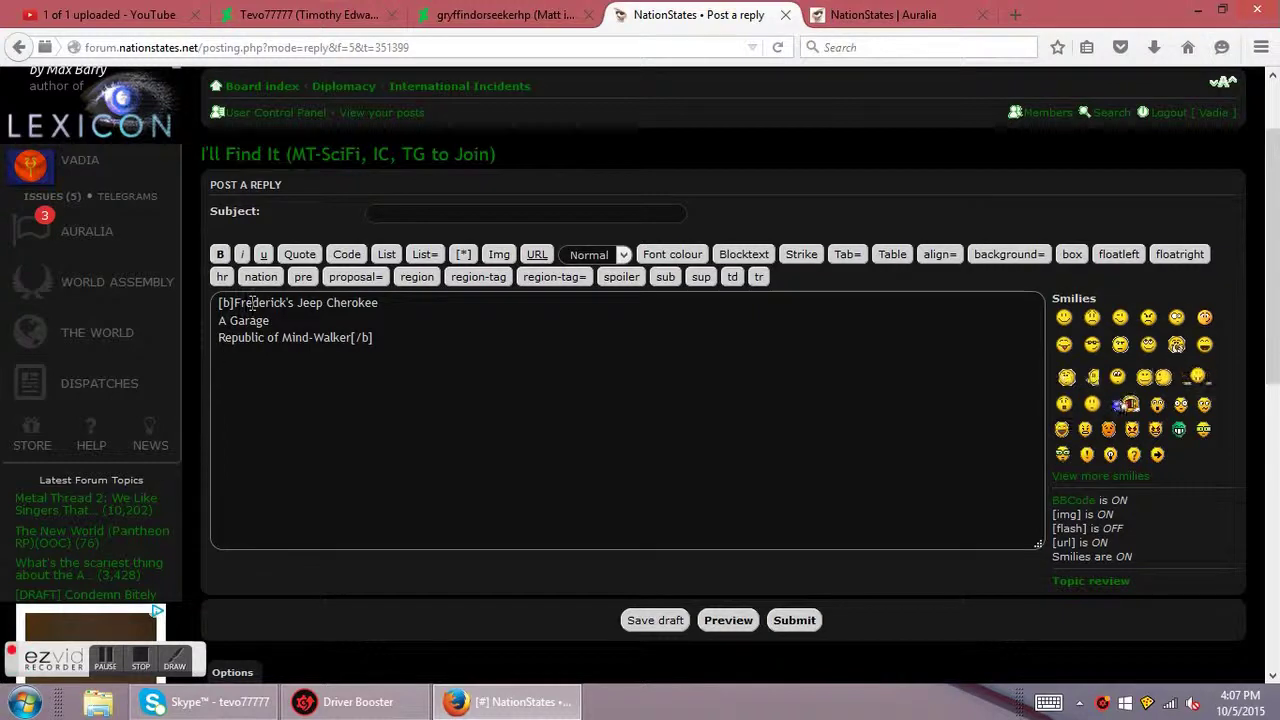
{"action": "key", "text": "Right"}
{"action": "key", "text": "Right"}
{"action": "key", "text": "Right"}
{"action": "key", "text": "Right"}
{"action": "key", "text": "Right"}
{"action": "key", "text": "Right"}
{"action": "key", "text": "Right"}
{"action": "key", "text": "Right"}
{"action": "key", "text": "Right"}
{"action": "key", "text": "Right"}
{"action": "key", "text": "Right"}
{"action": "key", "text": "Right"}
{"action": "key", "text": "Left"}
{"action": "key", "text": "Left"}
{"action": "key", "text": "Left"}
{"action": "key", "text": "Left"}
{"action": "key", "text": "Left"}
{"action": "key", "text": "Left"}
{"action": "key", "text": "Left"}
{"action": "key", "text": "Left"}
{"action": "key", "text": "Left"}
{"action": "key", "text": "Right"}
{"action": "key", "text": "Right"}
{"action": "key", "text": "Right"}
{"action": "key", "text": "Right"}
{"action": "key", "text": "Right"}
{"action": "key", "text": "Right"}
{"action": "key", "text": "Right"}
{"action": "key", "text": "Right"}
{"action": "key", "text": "Down"}
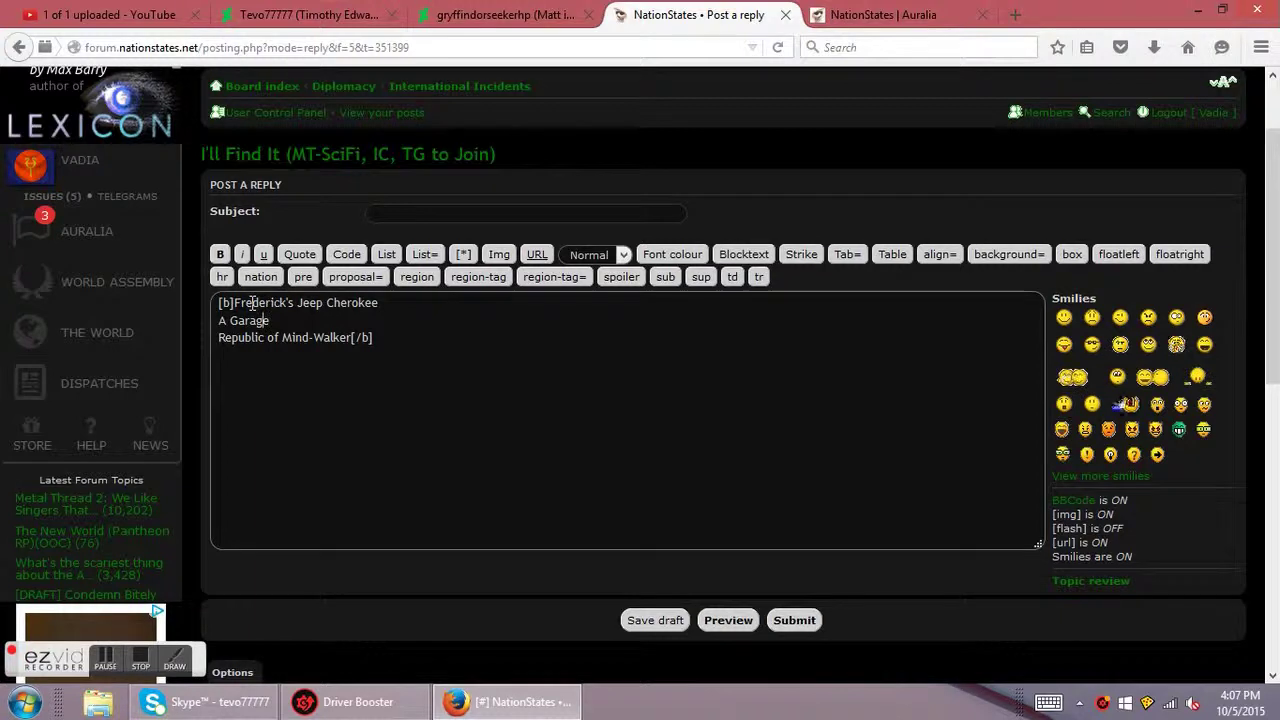
{"action": "key", "text": "Left"}
{"action": "key", "text": "Left"}
{"action": "key", "text": "Left"}
{"action": "key", "text": "Left"}
{"action": "key", "text": "Left"}
{"action": "key", "text": "Left"}
{"action": "key", "text": "Left"}
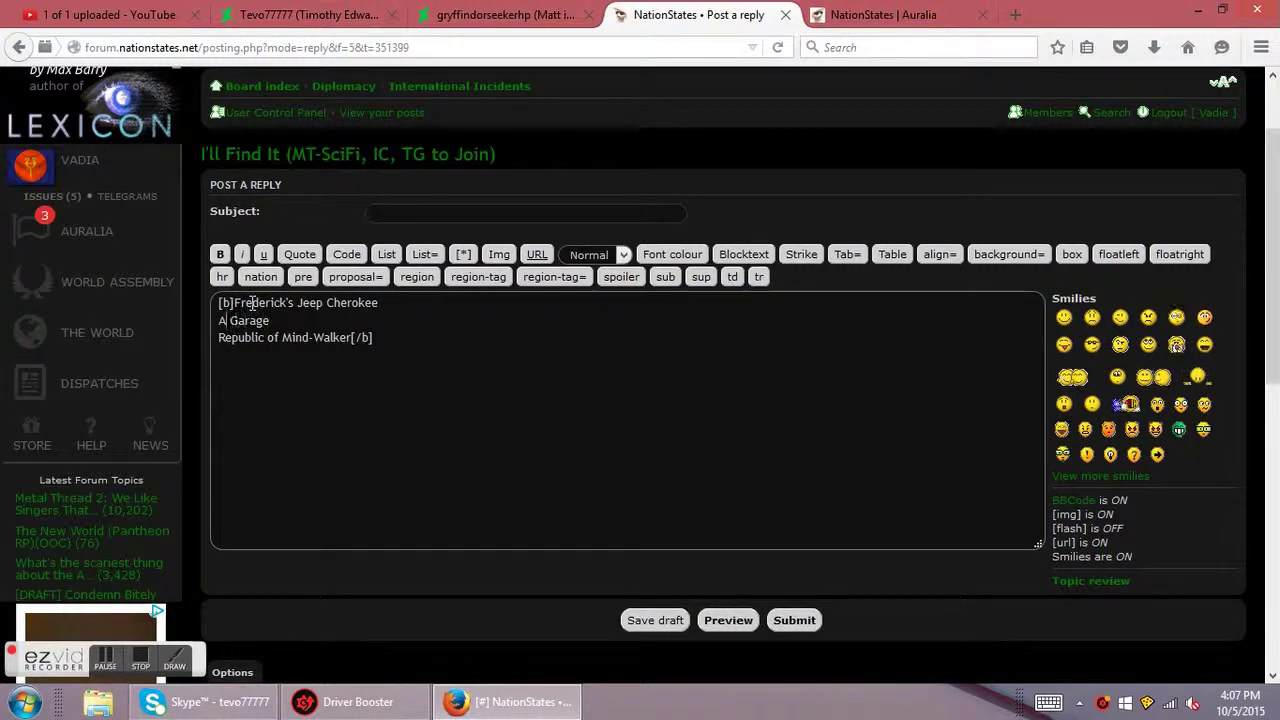
{"action": "key", "text": "Right"}
{"action": "key", "text": "Right"}
{"action": "key", "text": "Up"}
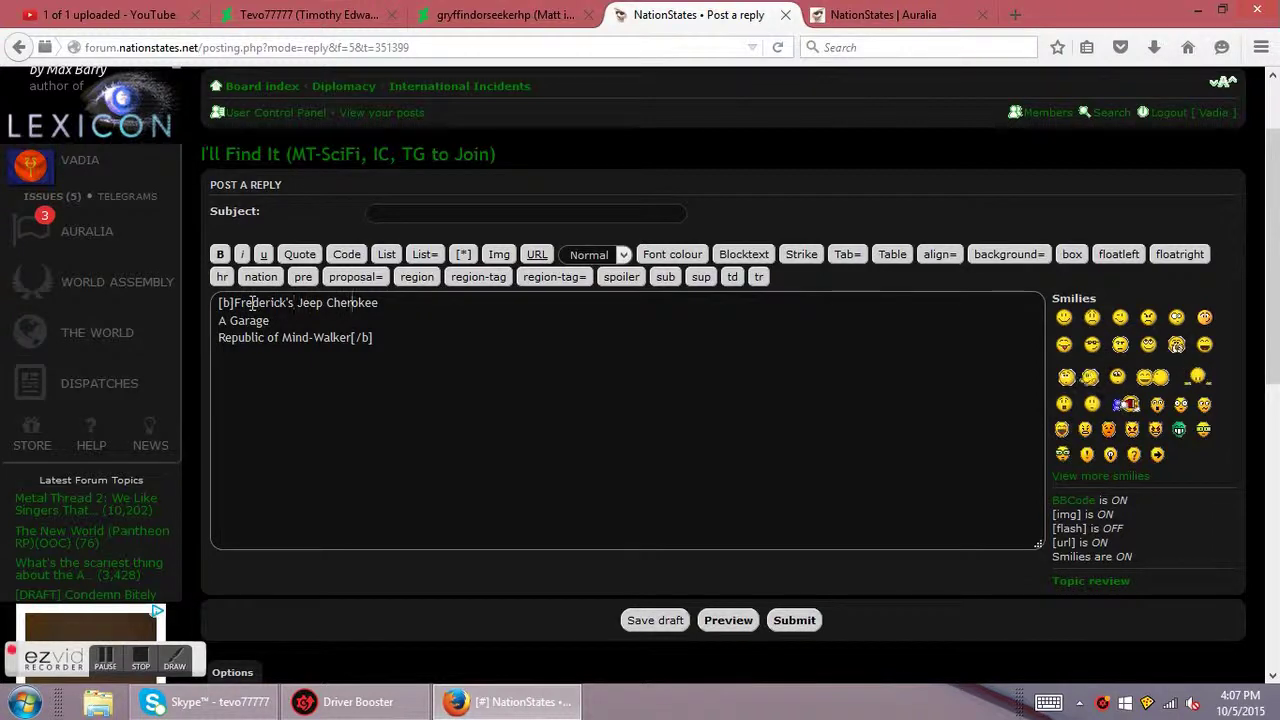
{"action": "key", "text": "Left"}
{"action": "key", "text": "Left"}
{"action": "key", "text": "Left"}
{"action": "key", "text": "Left"}
{"action": "key", "text": "Left"}
{"action": "key", "text": "Left"}
{"action": "key", "text": "Left"}
{"action": "key", "text": "Left"}
{"action": "key", "text": "Left"}
{"action": "key", "text": "Left"}
{"action": "key", "text": "Left"}
{"action": "key", "text": "Left"}
{"action": "key", "text": "Left"}
{"action": "key", "text": "Left"}
{"action": "key", "text": "Left"}
{"action": "key", "text": "Left"}
{"action": "key", "text": "Down"}
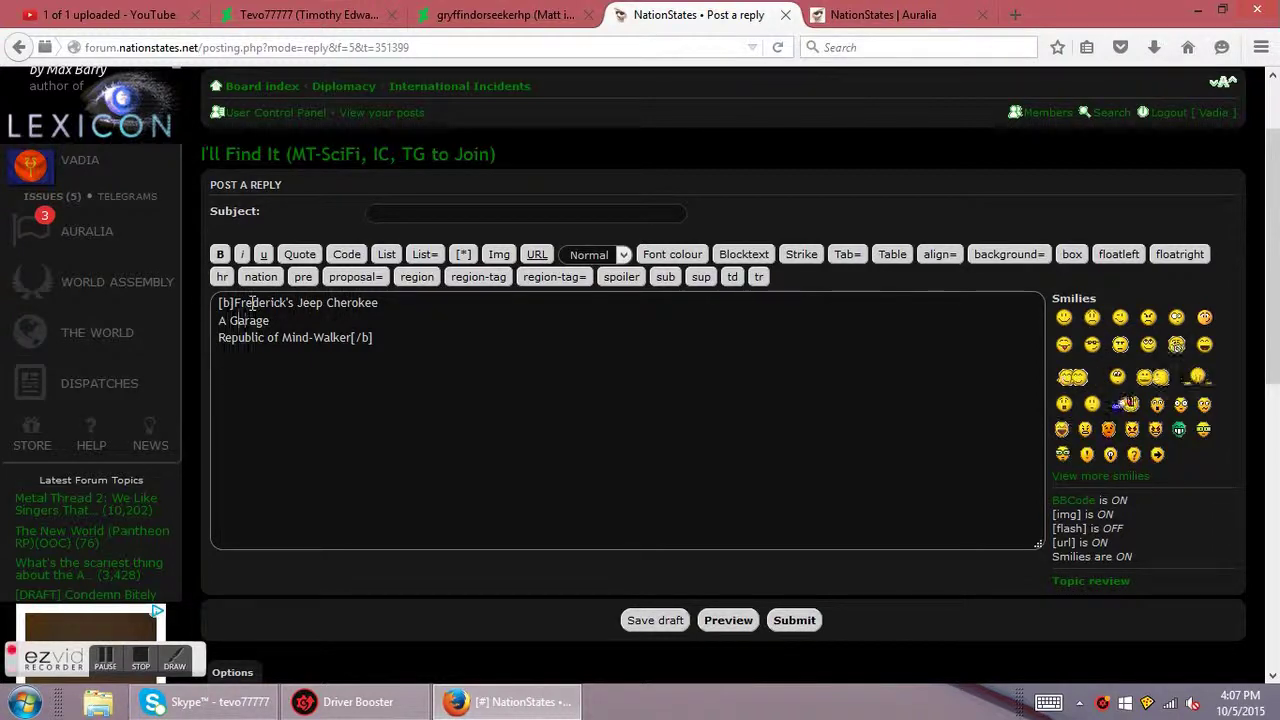
{"action": "key", "text": "Right"}
{"action": "key", "text": "Right"}
{"action": "key", "text": "Right"}
{"action": "key", "text": "Right"}
{"action": "key", "text": "Down"}
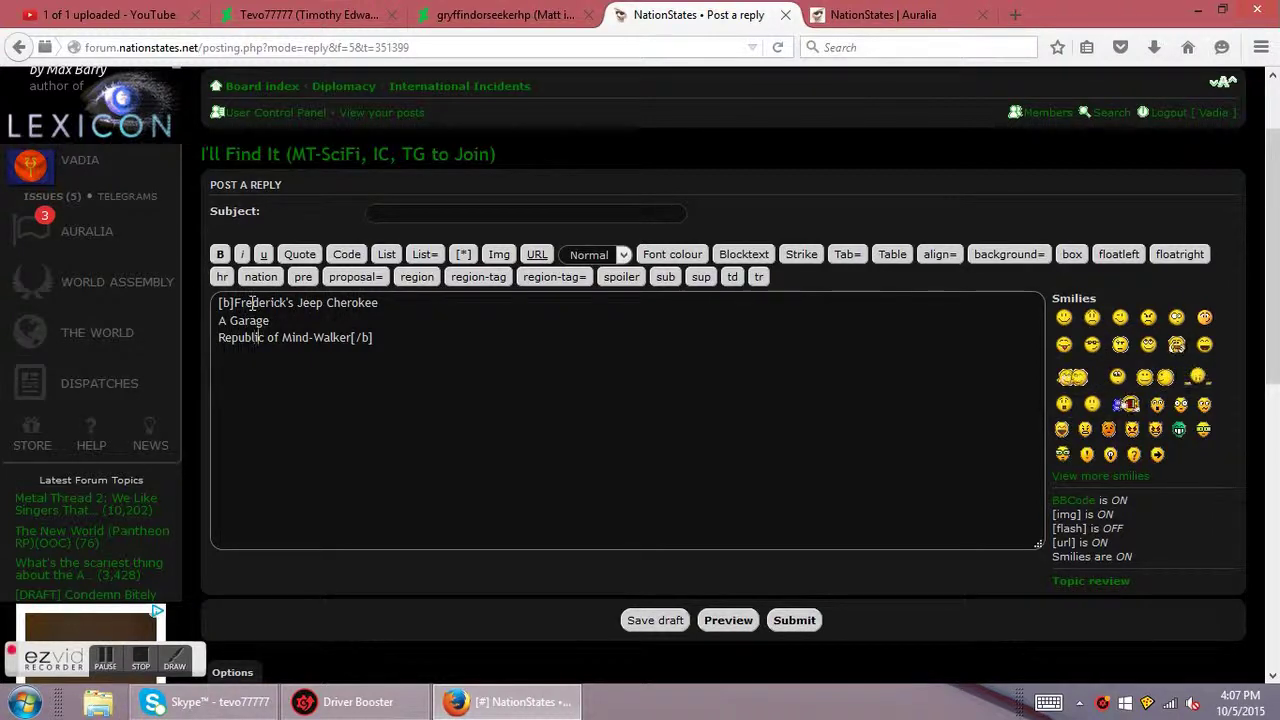
{"action": "key", "text": "Right"}
{"action": "key", "text": "Right"}
{"action": "key", "text": "Right"}
{"action": "key", "text": "Right"}
{"action": "key", "text": "Right"}
{"action": "key", "text": "Right"}
{"action": "key", "text": "Right"}
{"action": "key", "text": "Right"}
{"action": "key", "text": "Right"}
{"action": "key", "text": "Left"}
{"action": "key", "text": "Left"}
{"action": "key", "text": "Left"}
{"action": "key", "text": "Left"}
{"action": "key", "text": "Left"}
{"action": "key", "text": "Left"}
{"action": "key", "text": "Left"}
{"action": "key", "text": "Left"}
{"action": "key", "text": "Left"}
{"action": "key", "text": "Left"}
{"action": "key", "text": "Left"}
{"action": "key", "text": "Left"}
{"action": "key", "text": "Left"}
{"action": "key", "text": "Left"}
{"action": "key", "text": "Up"}
{"action": "key", "text": "Right"}
{"action": "key", "text": "Right"}
{"action": "key", "text": "Right"}
{"action": "key", "text": "Right"}
{"action": "key", "text": "Right"}
{"action": "key", "text": "Right"}
{"action": "key", "text": "Right"}
{"action": "key", "text": "Right"}
{"action": "key", "text": "Right"}
{"action": "key", "text": "Right"}
{"action": "key", "text": "Right"}
{"action": "key", "text": "Right"}
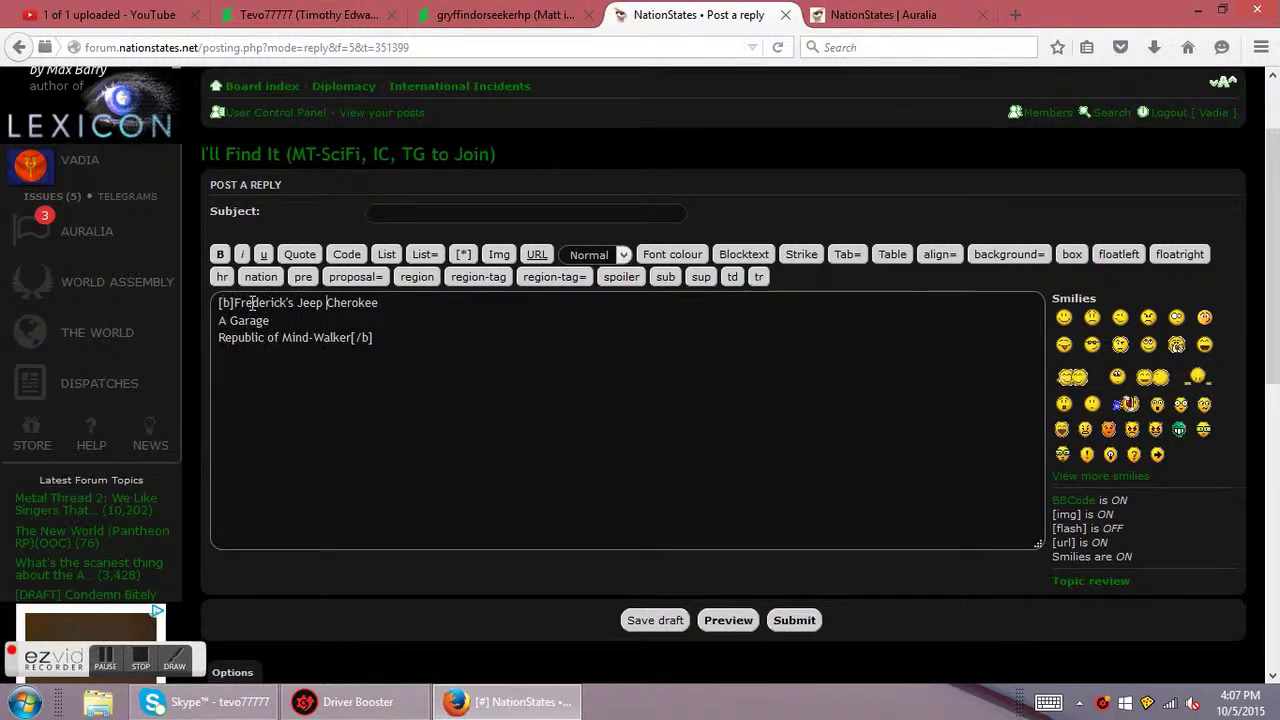
{"action": "key", "text": "Down"}
{"action": "key", "text": "Left"}
{"action": "key", "text": "Left"}
{"action": "key", "text": "Left"}
{"action": "key", "text": "Left"}
{"action": "key", "text": "Left"}
{"action": "key", "text": "Left"}
{"action": "key", "text": "Left"}
{"action": "key", "text": "Left"}
{"action": "key", "text": "Down"}
{"action": "key", "text": "Right"}
{"action": "key", "text": "Right"}
{"action": "key", "text": "Right"}
{"action": "key", "text": "Right"}
{"action": "key", "text": "Right"}
{"action": "key", "text": "Right"}
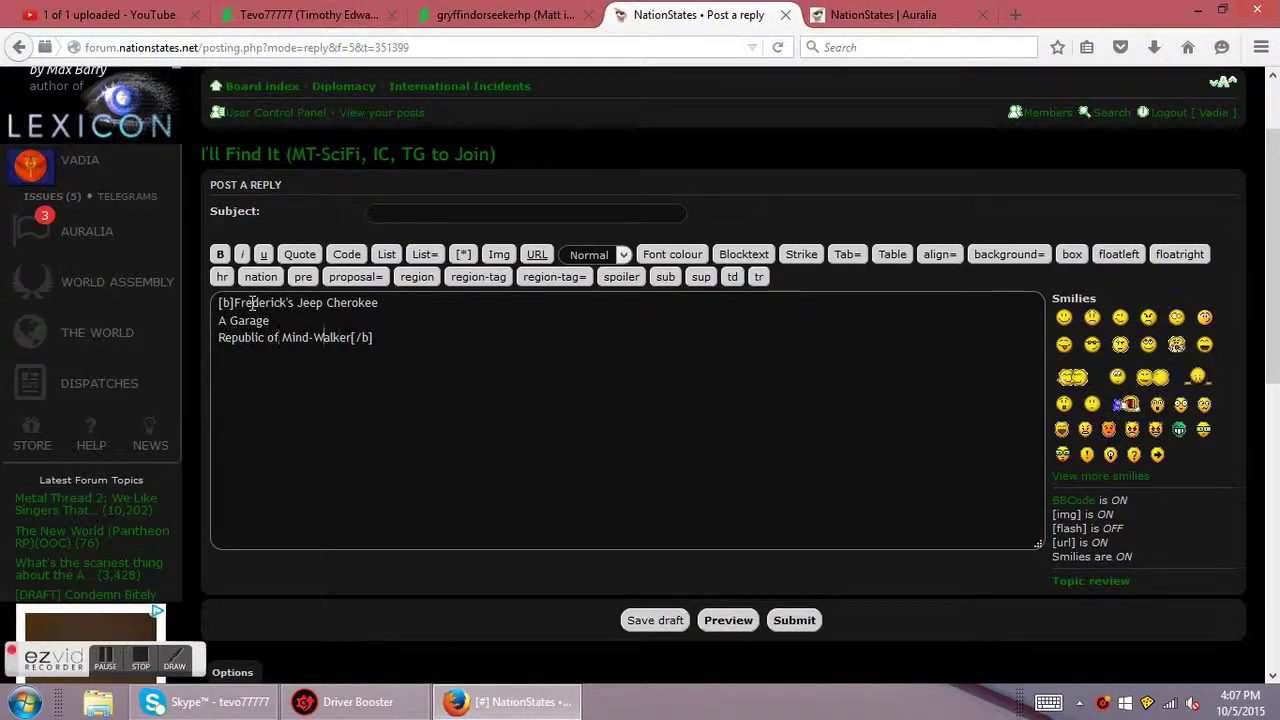
{"action": "key", "text": "Right"}
{"action": "key", "text": "Right"}
{"action": "key", "text": "Right"}
{"action": "key", "text": "Right"}
{"action": "key", "text": "Right"}
{"action": "key", "text": "Right"}
{"action": "key", "text": "Right"}
{"action": "key", "text": "Right"}
{"action": "key", "text": "Right"}
{"action": "key", "text": "Right"}
{"action": "key", "text": "Right"}
{"action": "key", "text": "Right"}
{"action": "key", "text": "Right"}
{"action": "key", "text": "Right"}
{"action": "key", "text": "Down"}
{"action": "key", "text": "Down"}
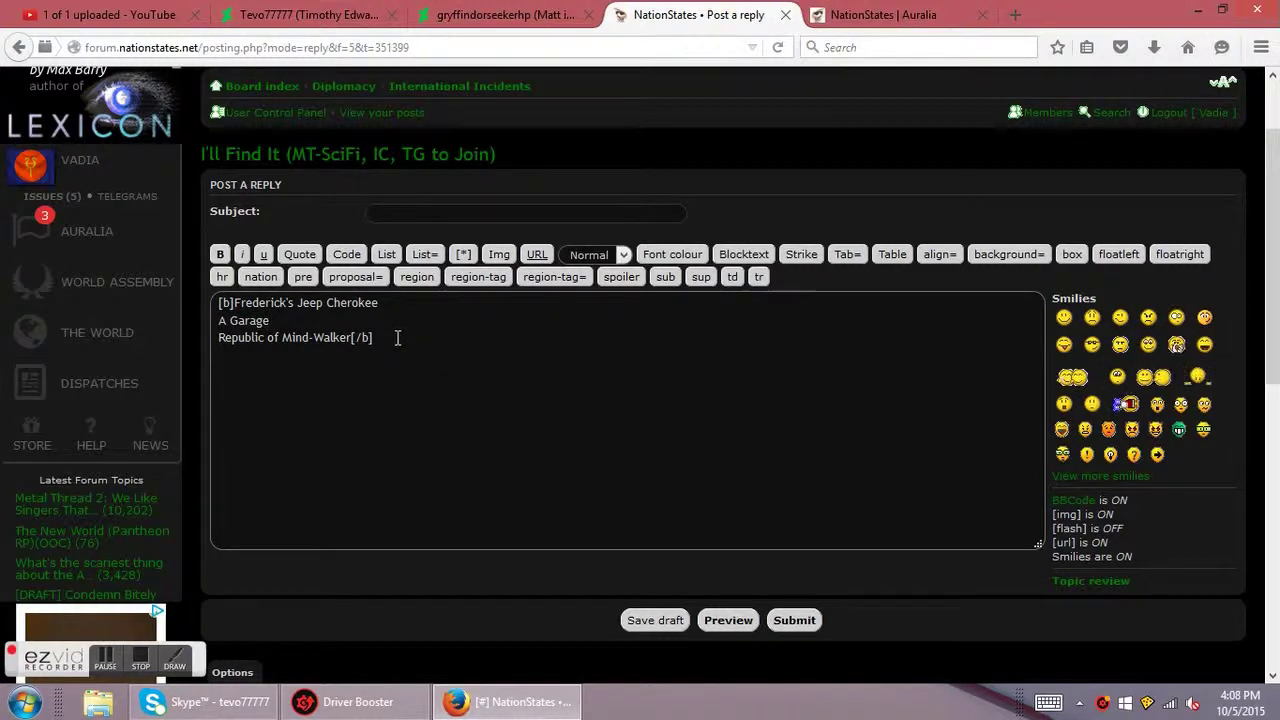
- Preview the reply's bold location heading and add an empty line below it in the message
{"action": "left_click", "coordinate": [728, 620]}
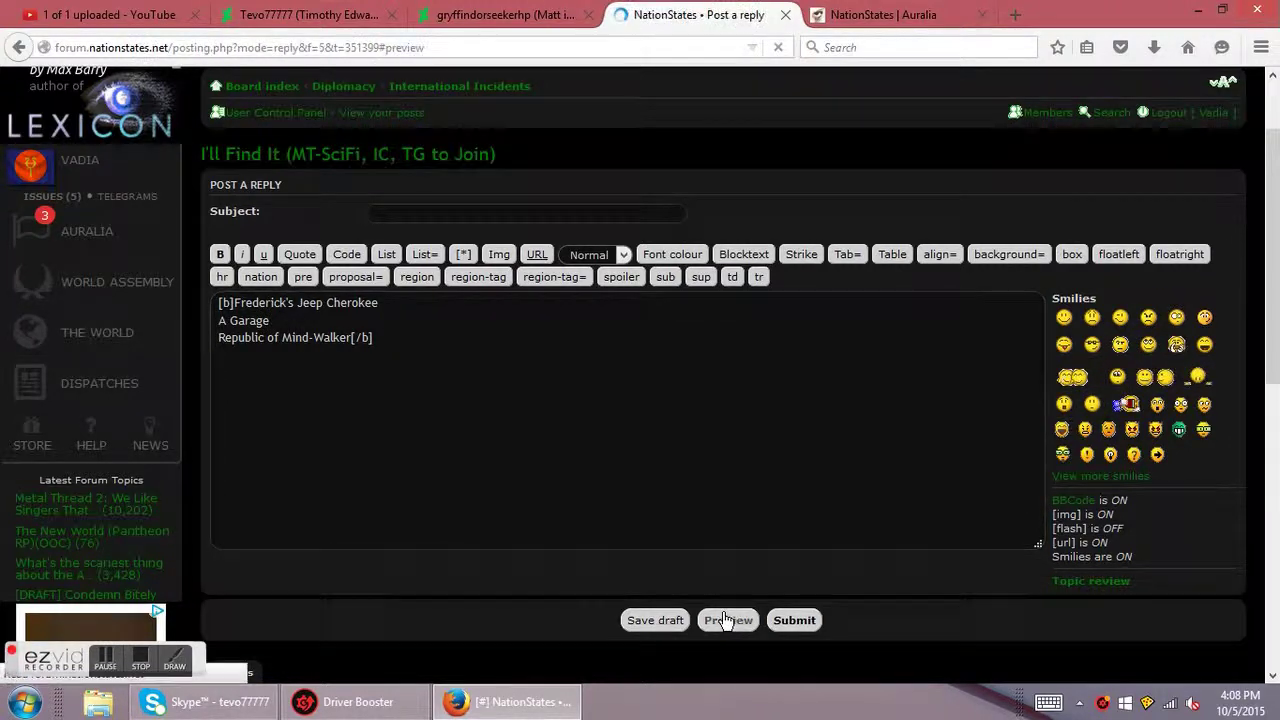
{"action": "scroll", "coordinate": [1170, 300], "scroll_direction": "up", "scroll_amount": 3}
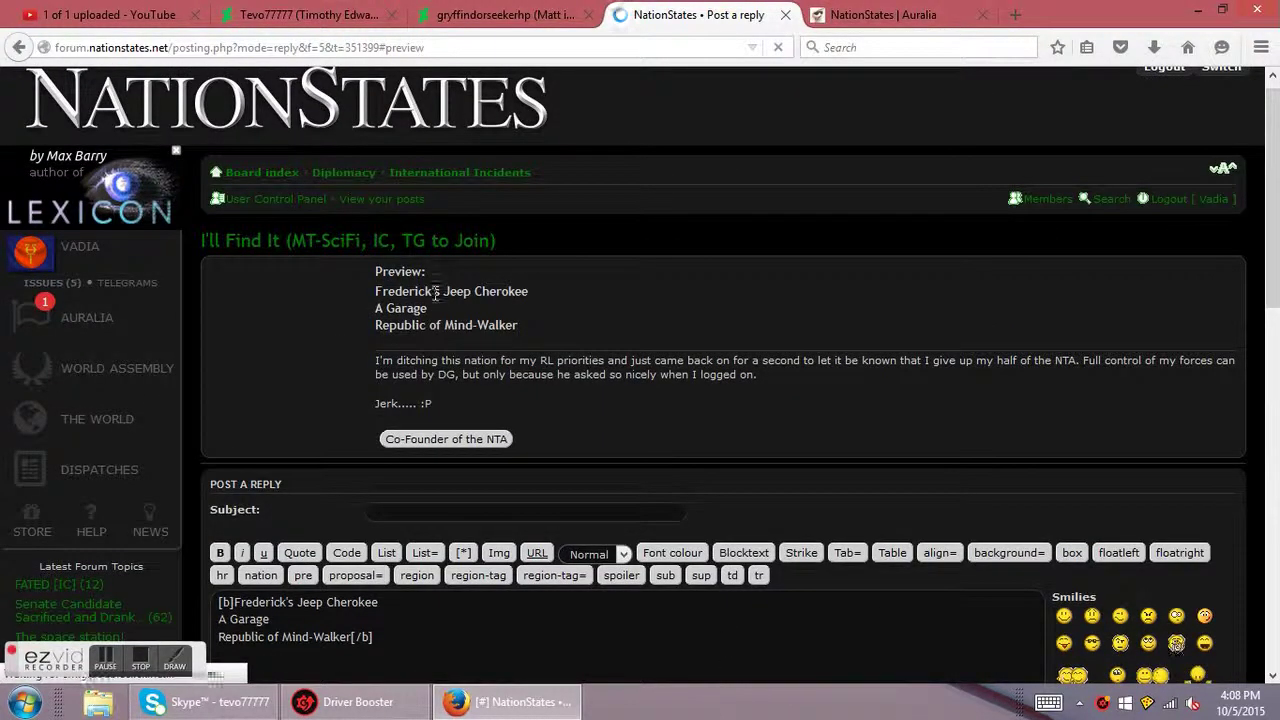
{"action": "scroll", "coordinate": [628, 307], "scroll_direction": "down", "scroll_amount": 5}
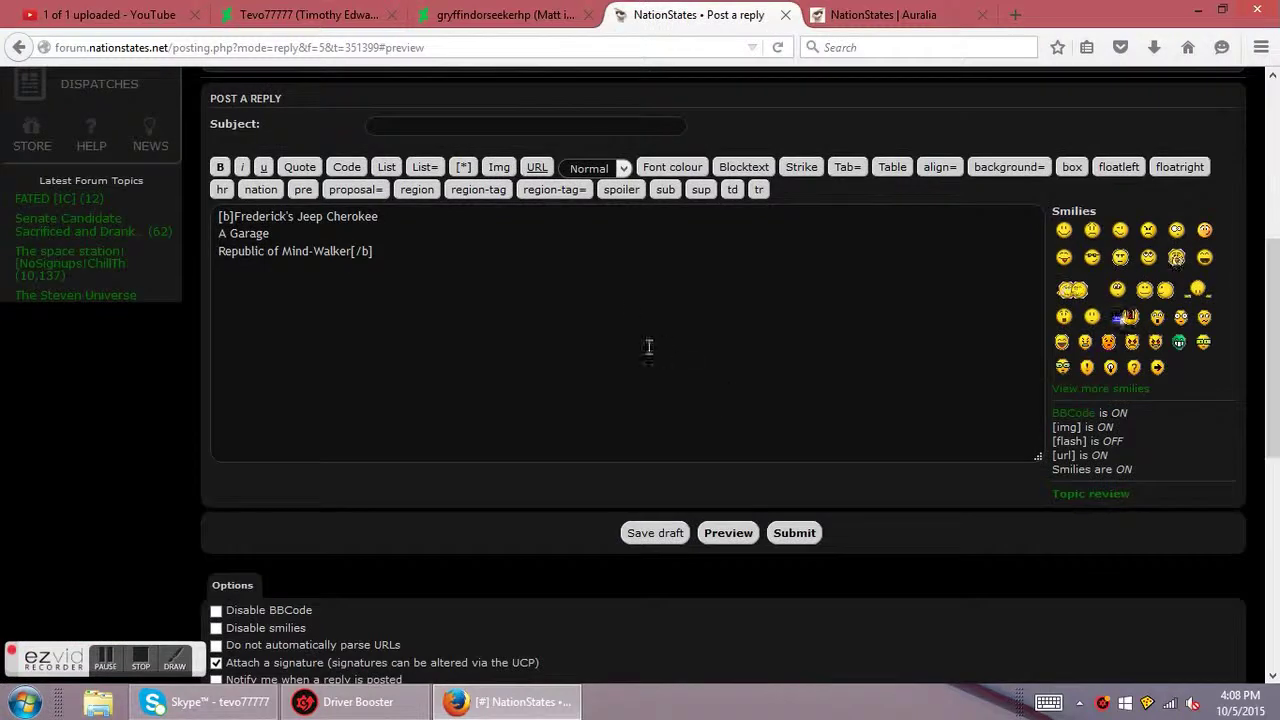
{"action": "key", "text": "Return"}
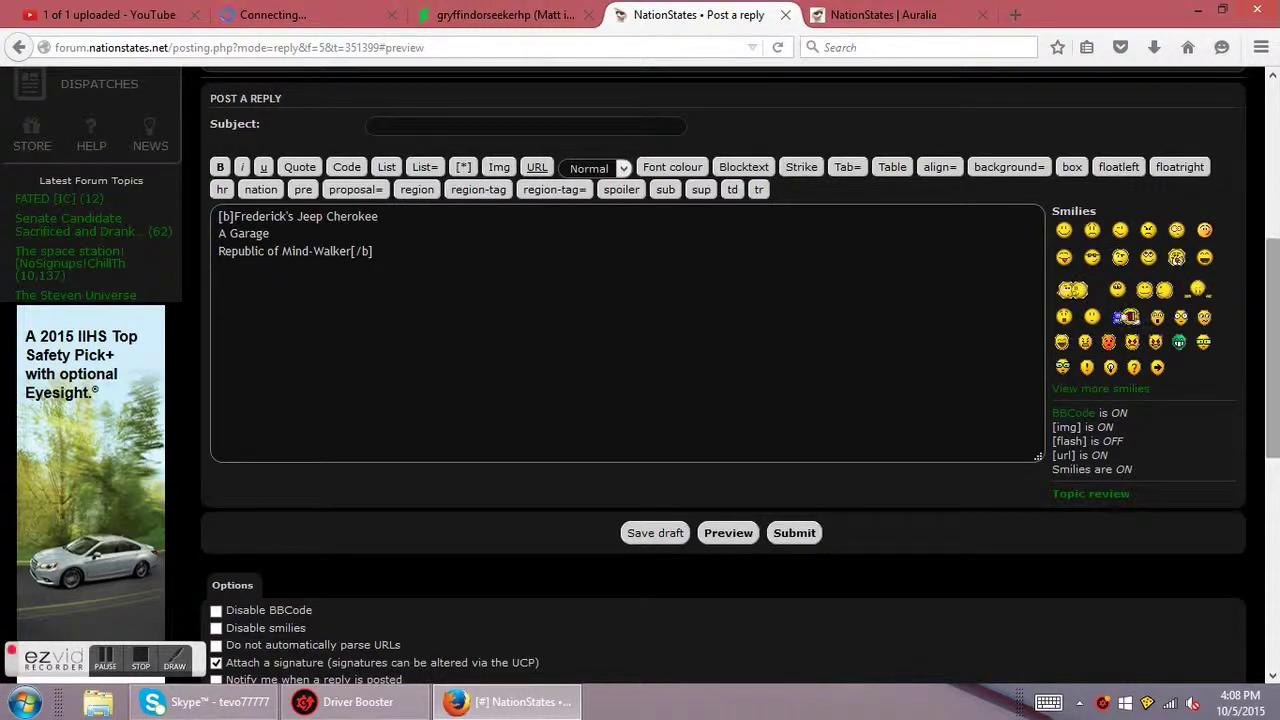
- Read through the earlier role-play posts in the topic review beneath the reply form
{"action": "left_click_drag", "start_coordinate": [1266, 262], "coordinate": [1266, 450]}
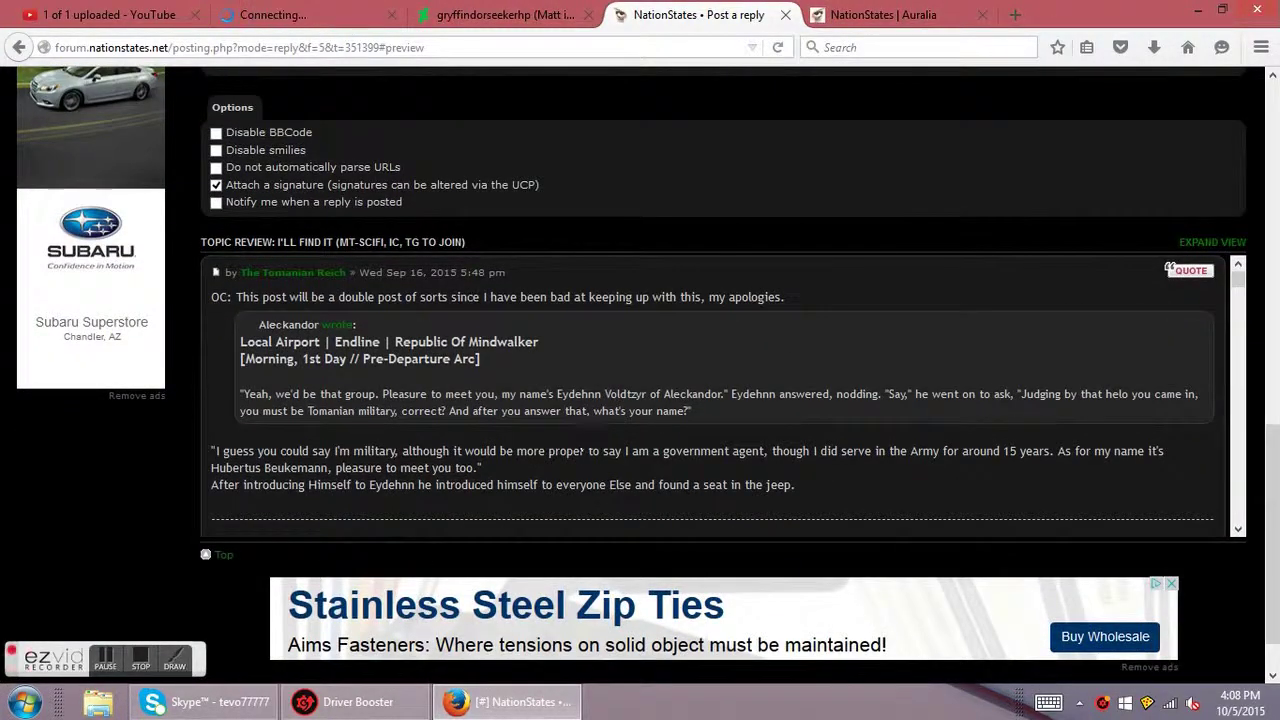
{"action": "left_click_drag", "start_coordinate": [1238, 281], "coordinate": [1244, 312]}
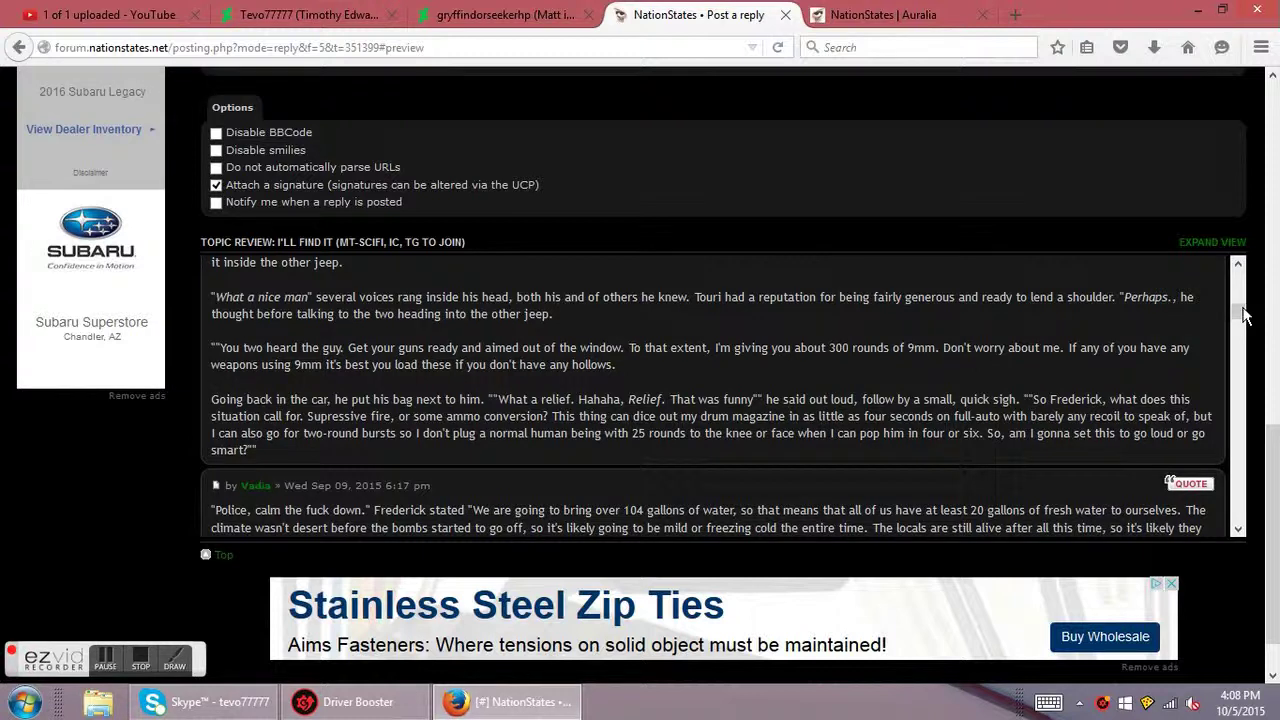
{"action": "scroll", "coordinate": [1244, 314], "scroll_direction": "up", "scroll_amount": 2}
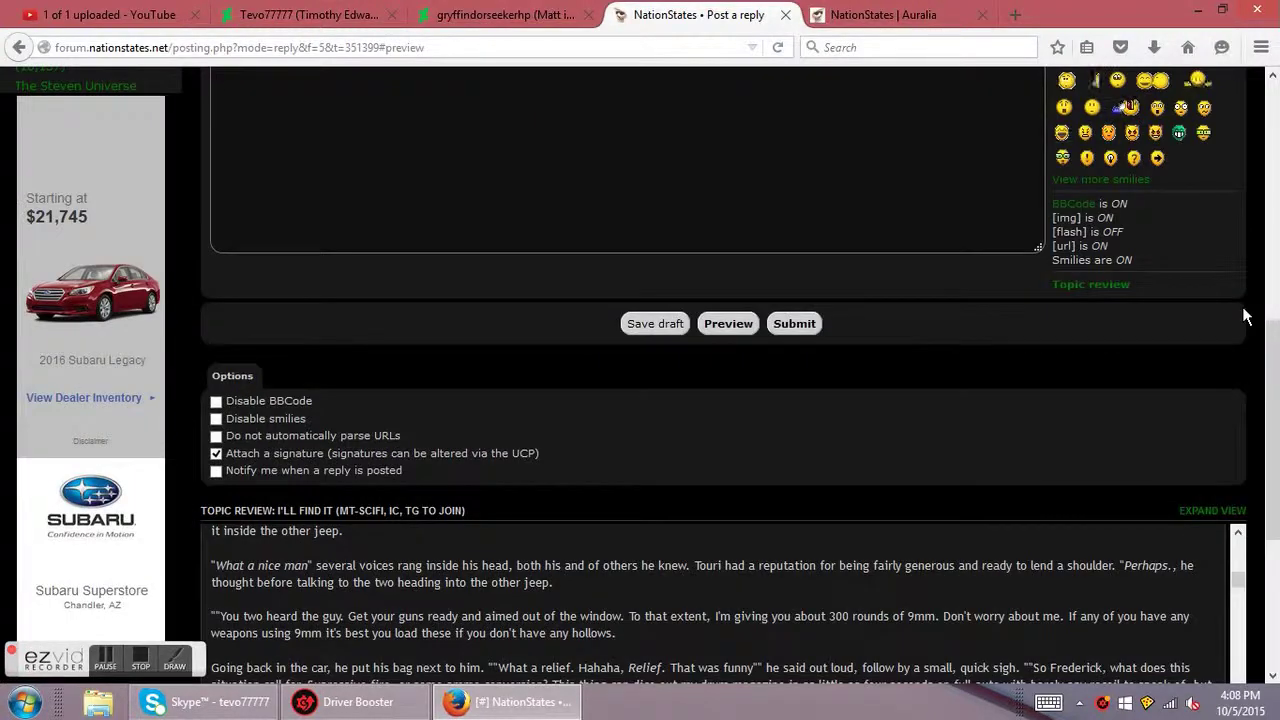
{"action": "scroll", "coordinate": [1246, 314], "scroll_direction": "down", "scroll_amount": 1}
{"action": "scroll", "coordinate": [1244, 314], "scroll_direction": "down", "scroll_amount": 2}
{"action": "scroll", "coordinate": [1243, 372], "scroll_direction": "down", "scroll_amount": 3}
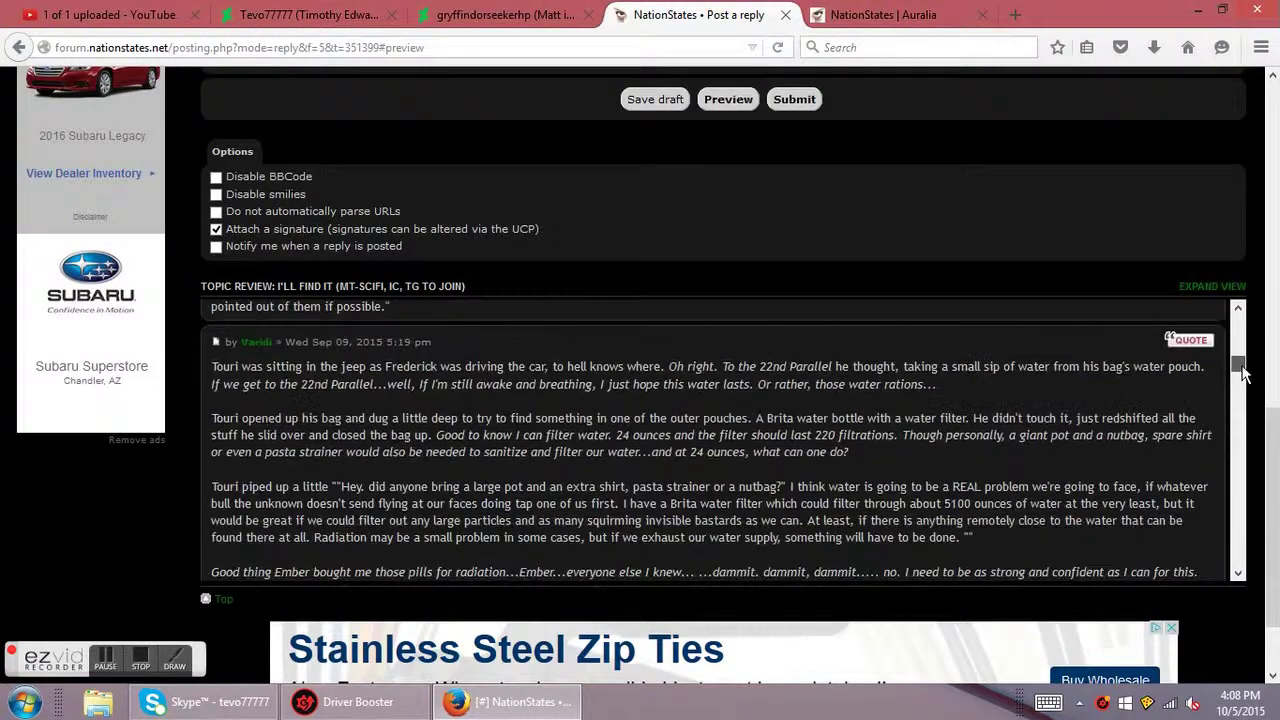
{"action": "scroll", "coordinate": [1243, 372], "scroll_direction": "up", "scroll_amount": 3}
{"action": "scroll", "coordinate": [1243, 372], "scroll_direction": "down", "scroll_amount": 2}
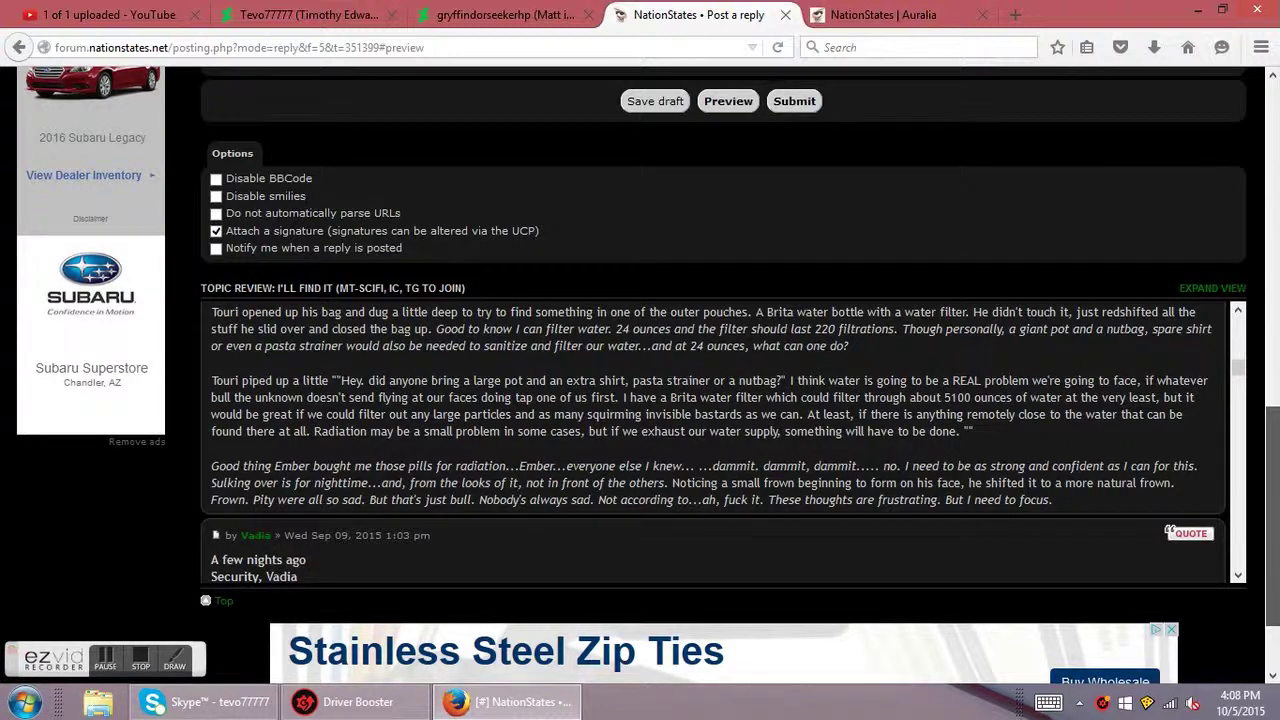
{"action": "scroll", "coordinate": [640, 375], "scroll_direction": "up", "scroll_amount": 8}
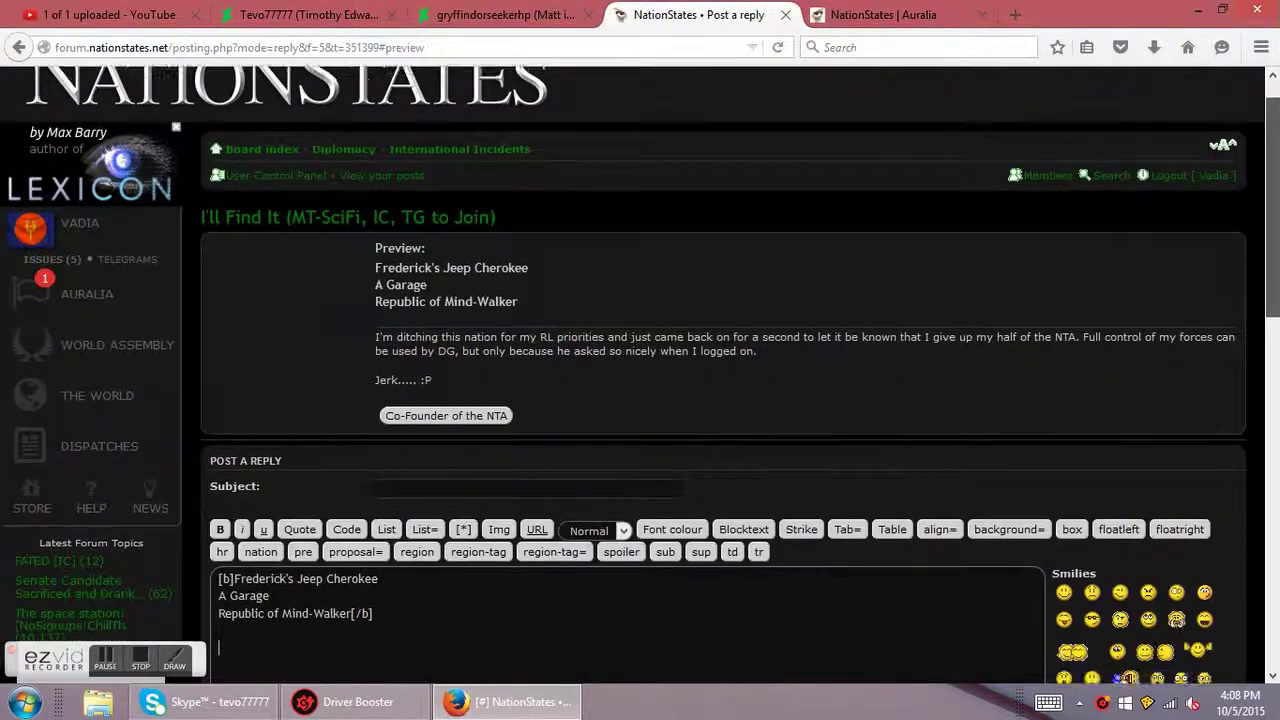
{"action": "scroll", "coordinate": [640, 375], "scroll_direction": "down", "scroll_amount": 3}
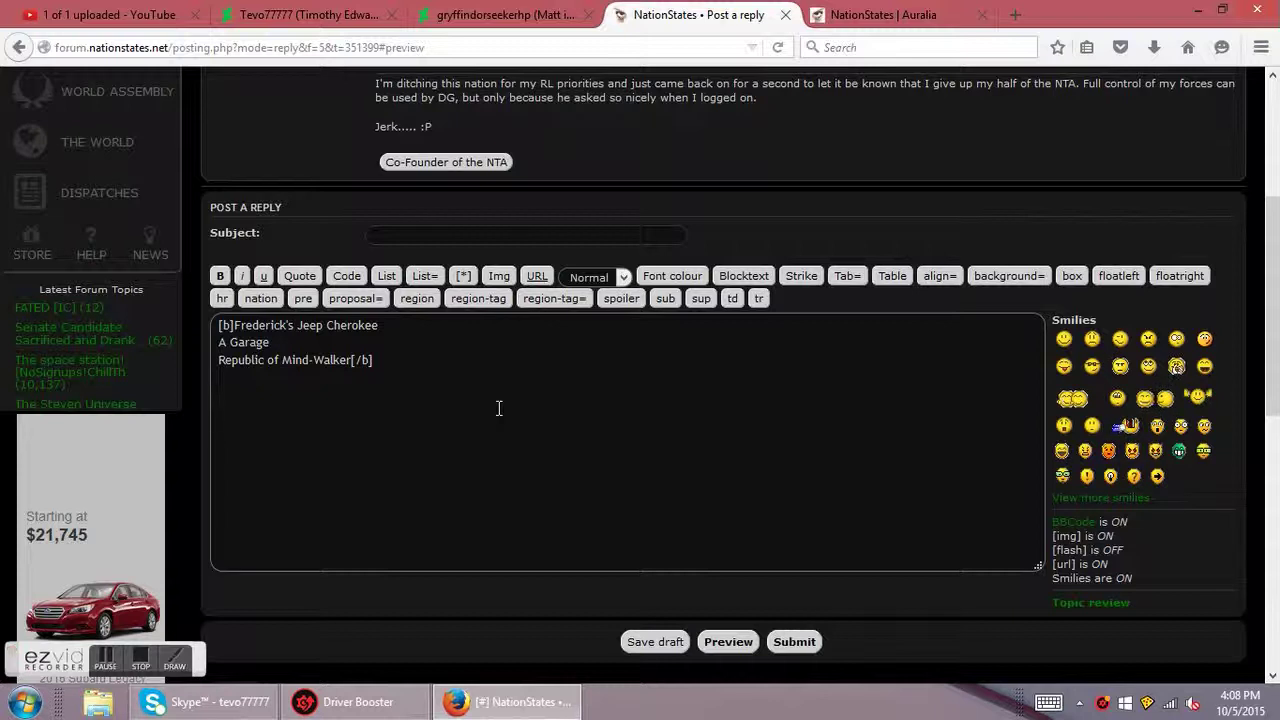
- Below the heading, write "Frederick is extremely eager, because he wanted to get moving and get to the destination before it got dark."
{"action": "key", "text": "Return"}
{"action": "type", "text": "Fr"}
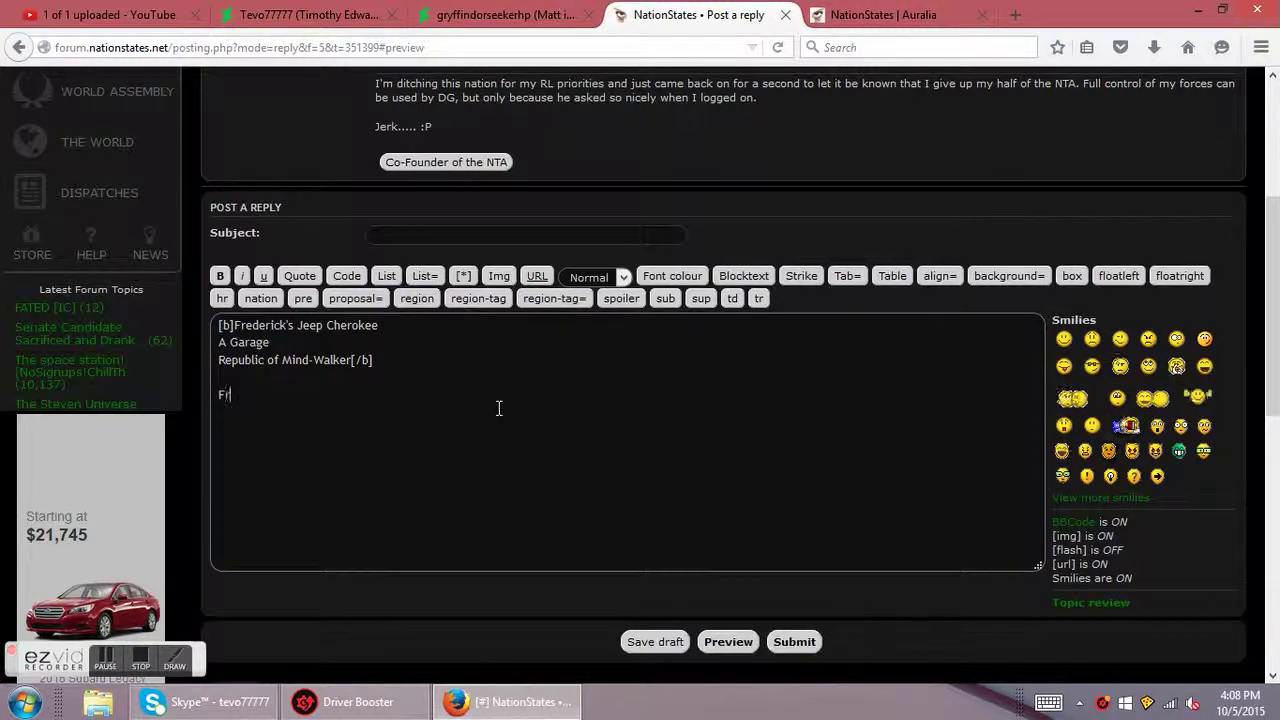
{"action": "type", "text": "ederick"}
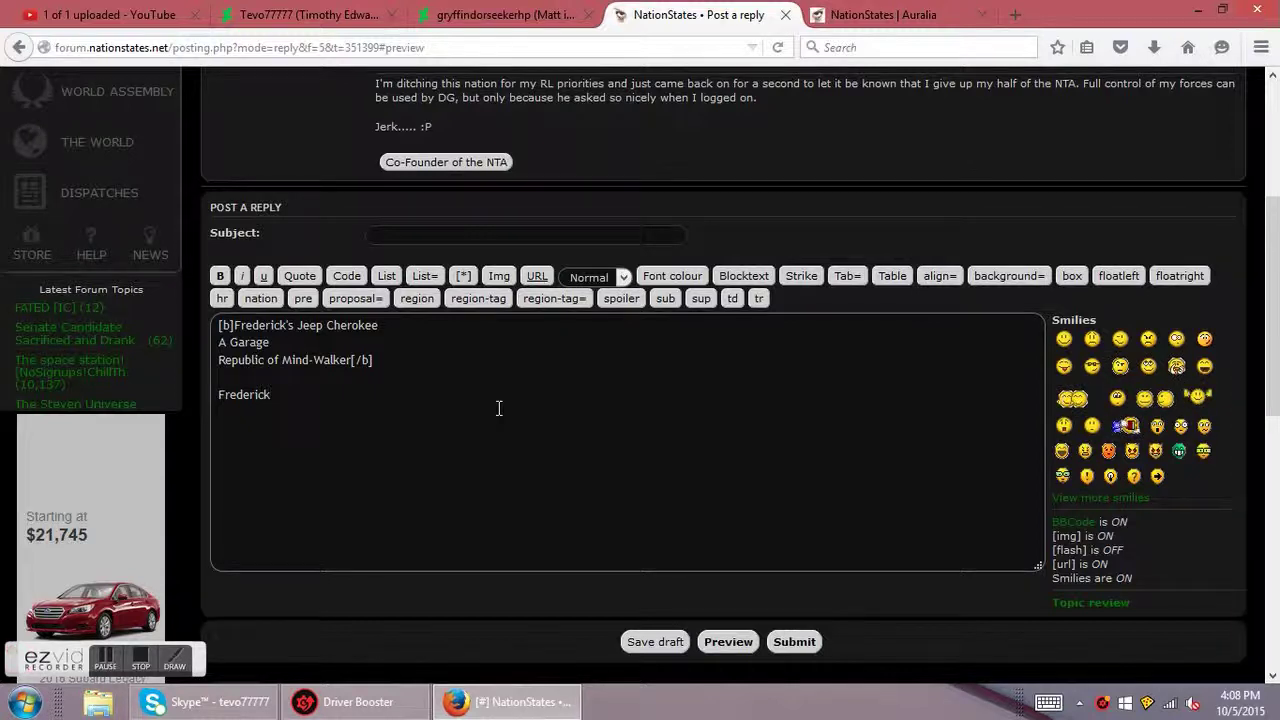
{"action": "type", "text": " is extremely eager"}
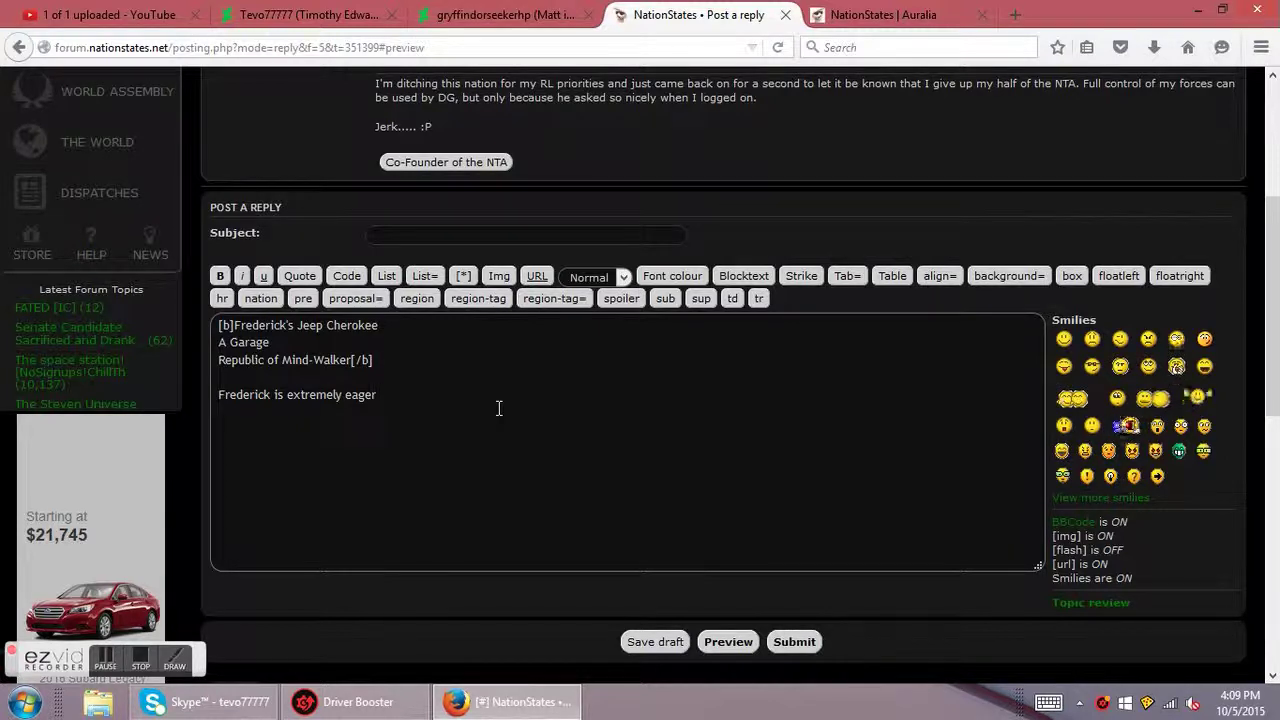
{"action": "type", "text": ", beause h"}
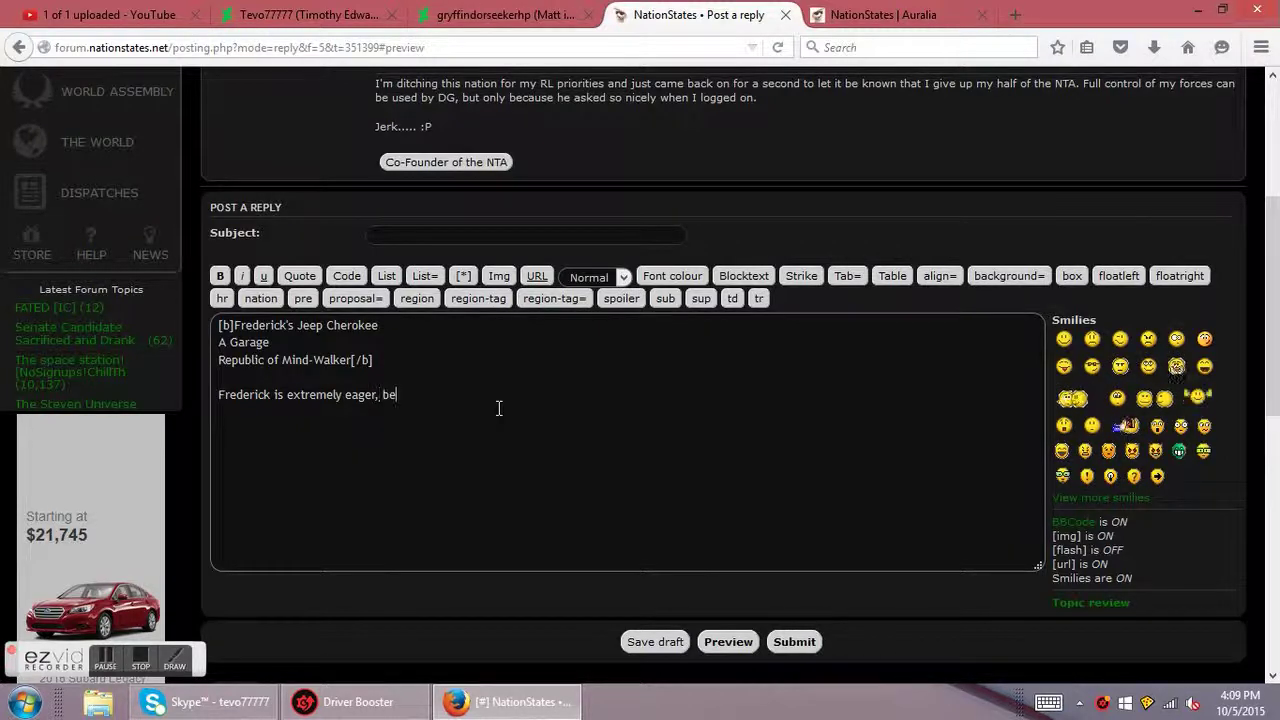
{"action": "key", "text": "BackSpace"}
{"action": "key", "text": "BackSpace"}
{"action": "key", "text": "BackSpace"}
{"action": "key", "text": "BackSpace"}
{"action": "key", "text": "BackSpace"}
{"action": "key", "text": "BackSpace"}
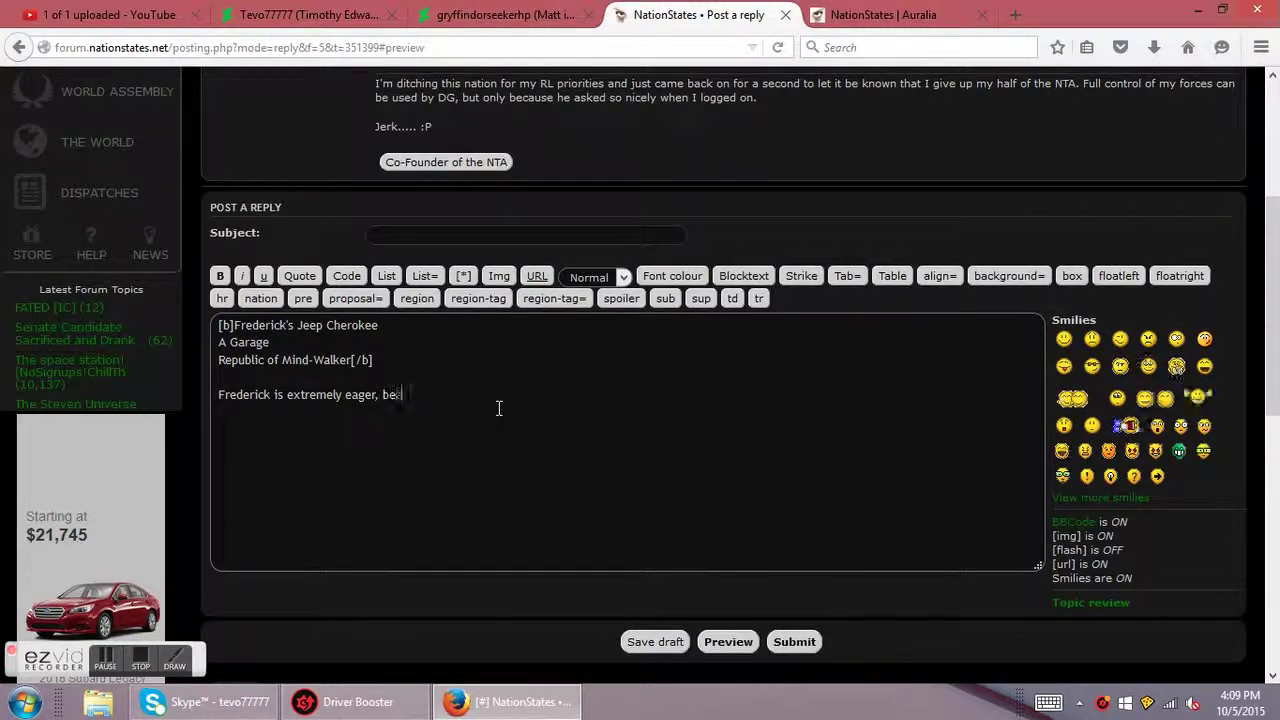
{"action": "type", "text": "cause he willanted to "}
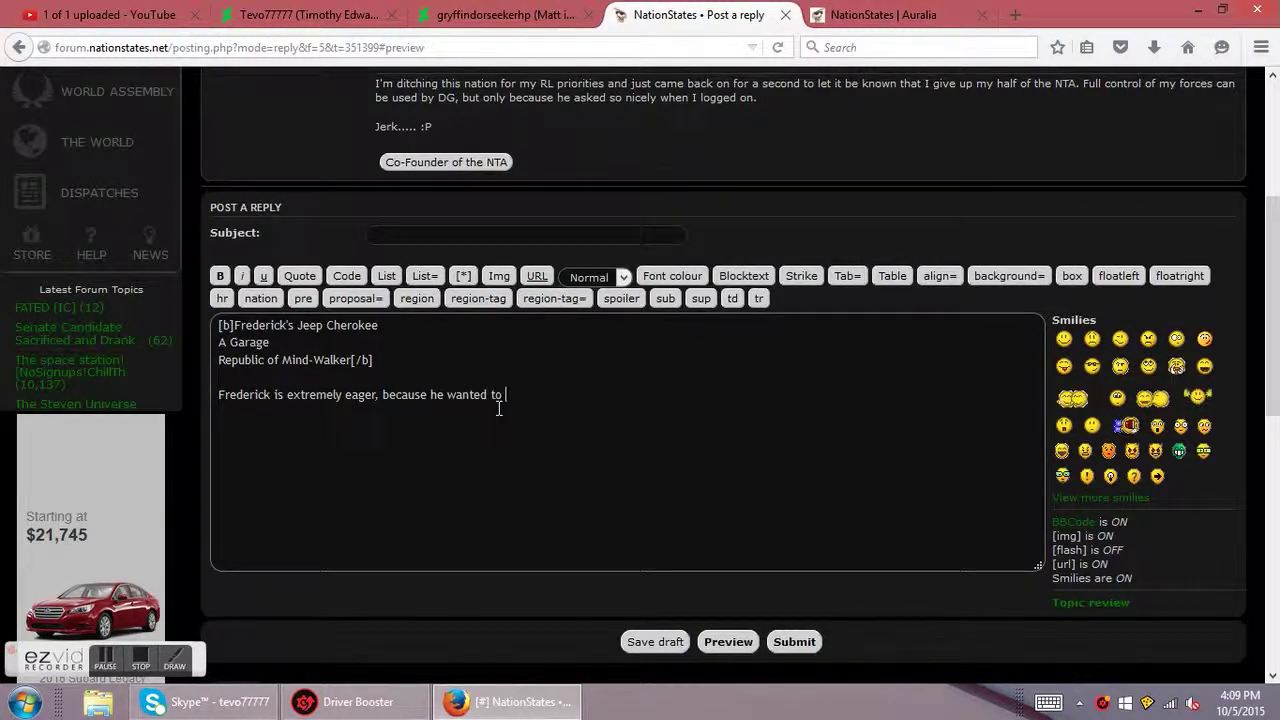
{"action": "type", "text": "get moving "}
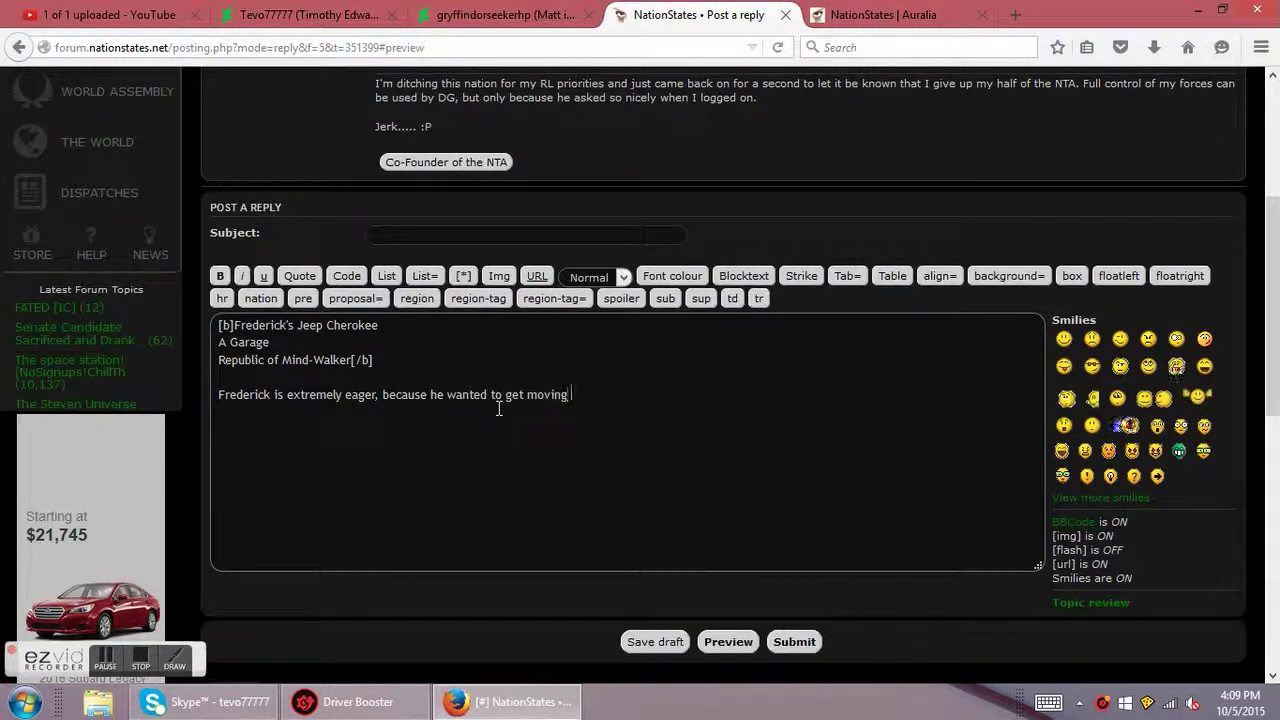
{"action": "type", "text": "and get to the des"}
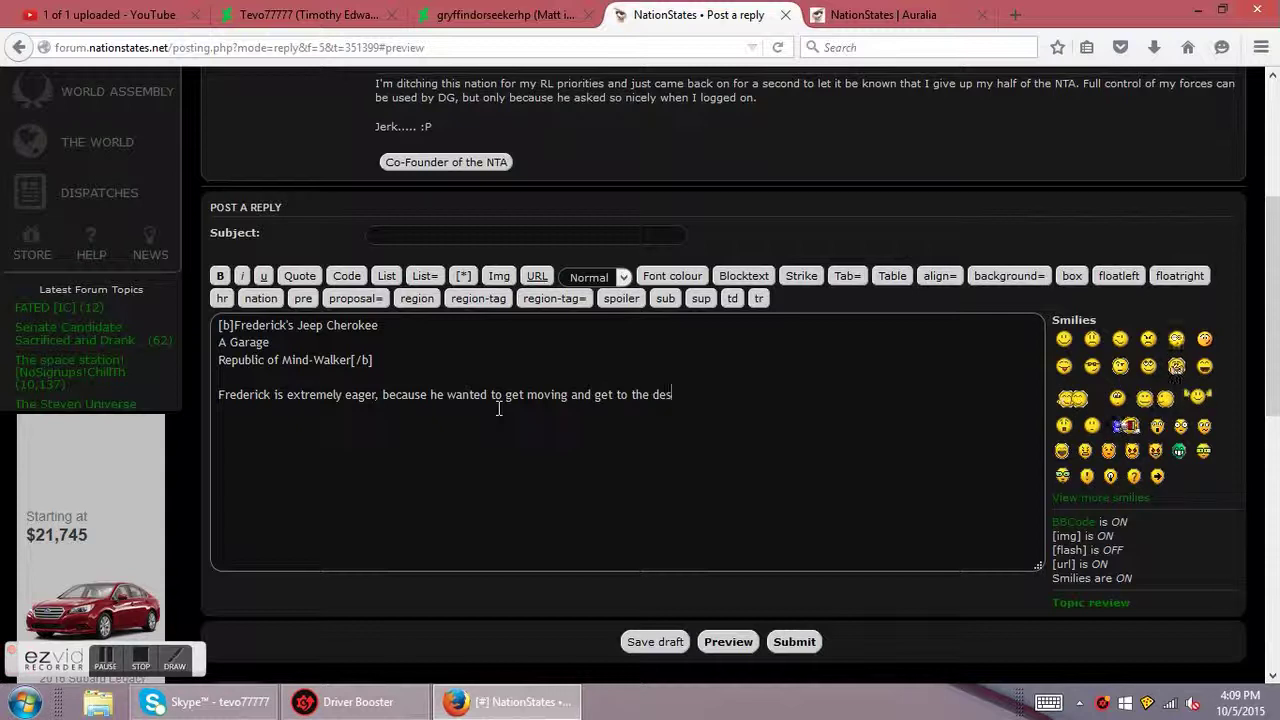
{"action": "type", "text": "tination before it"}
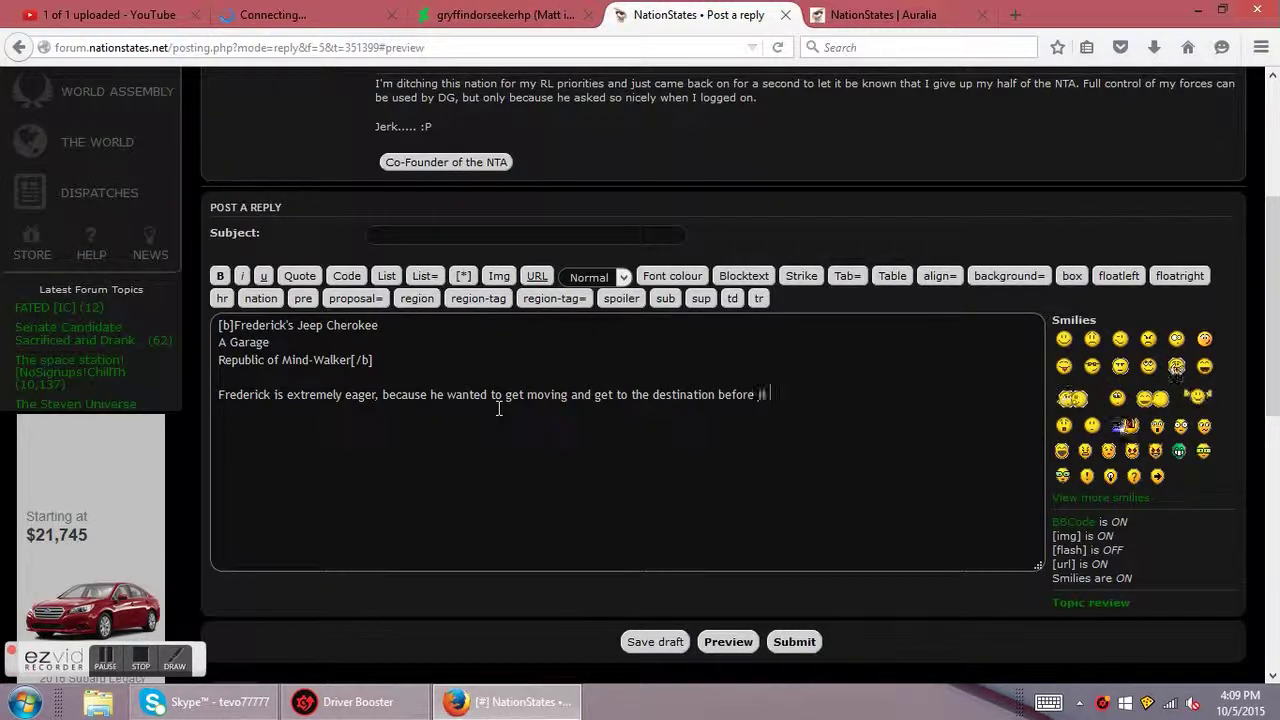
{"action": "type", "text": " got dark."}
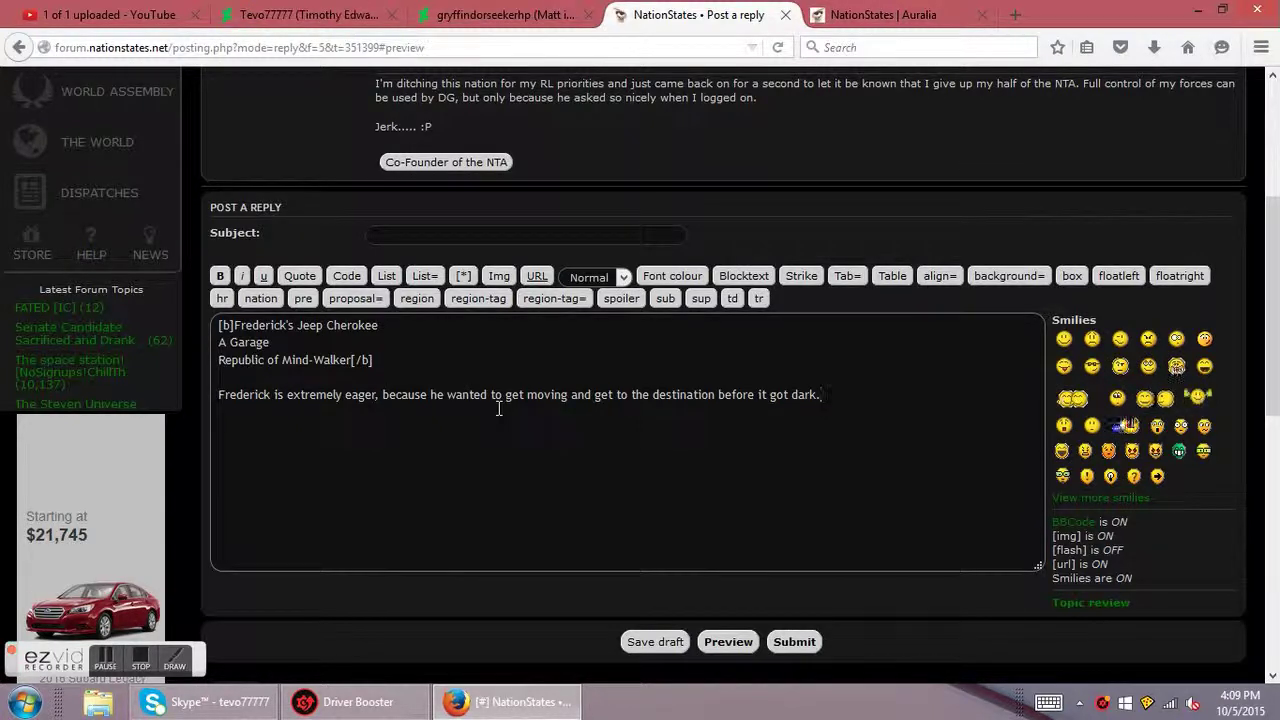
- Extend the end of the first body sentence so it reads "before it got dark outside."
{"action": "key", "text": "BackSpace"}
{"action": "key", "text": "BackSpace"}
{"action": "type", "text": "outside."}
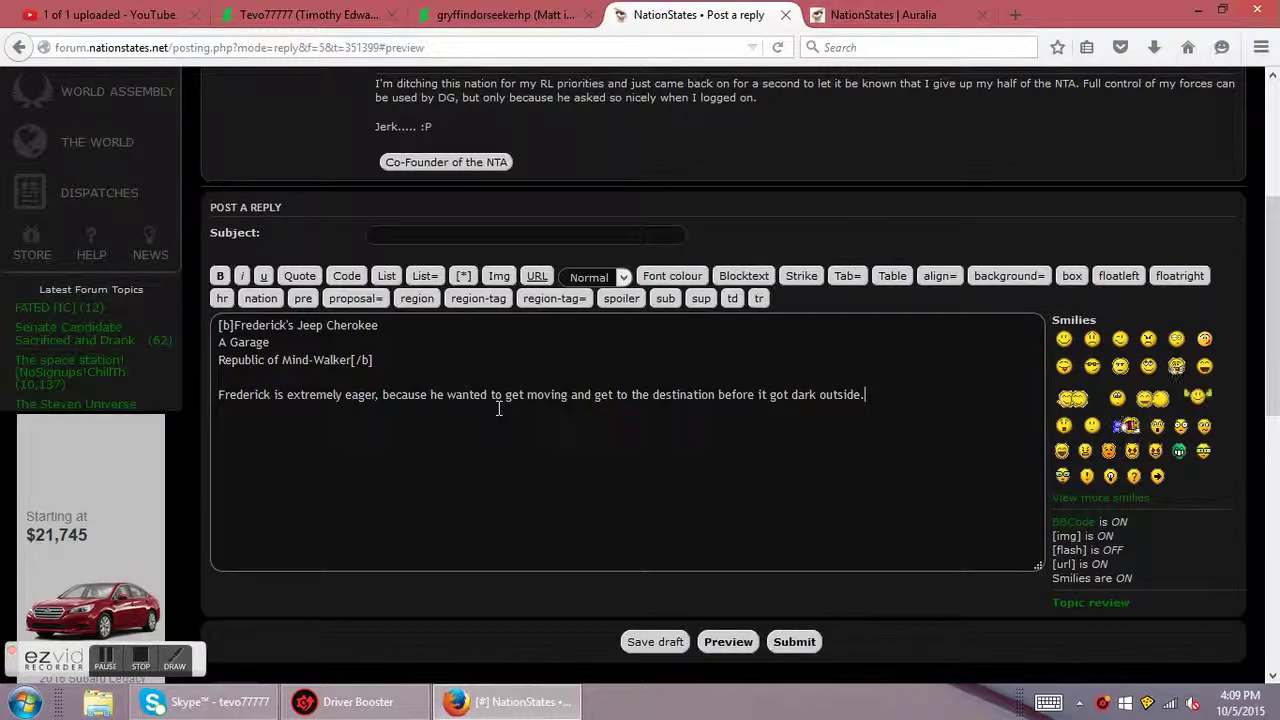
{"action": "type", "text": "fasf"}
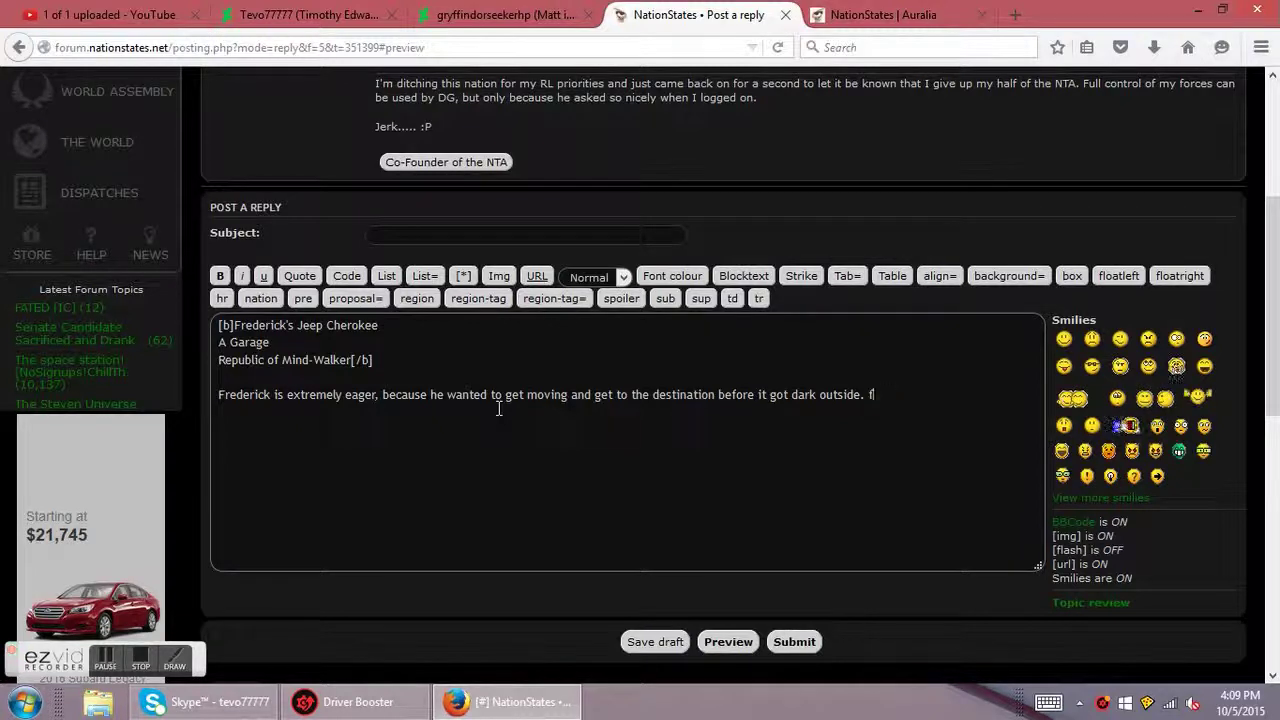
{"action": "key", "text": "super"}
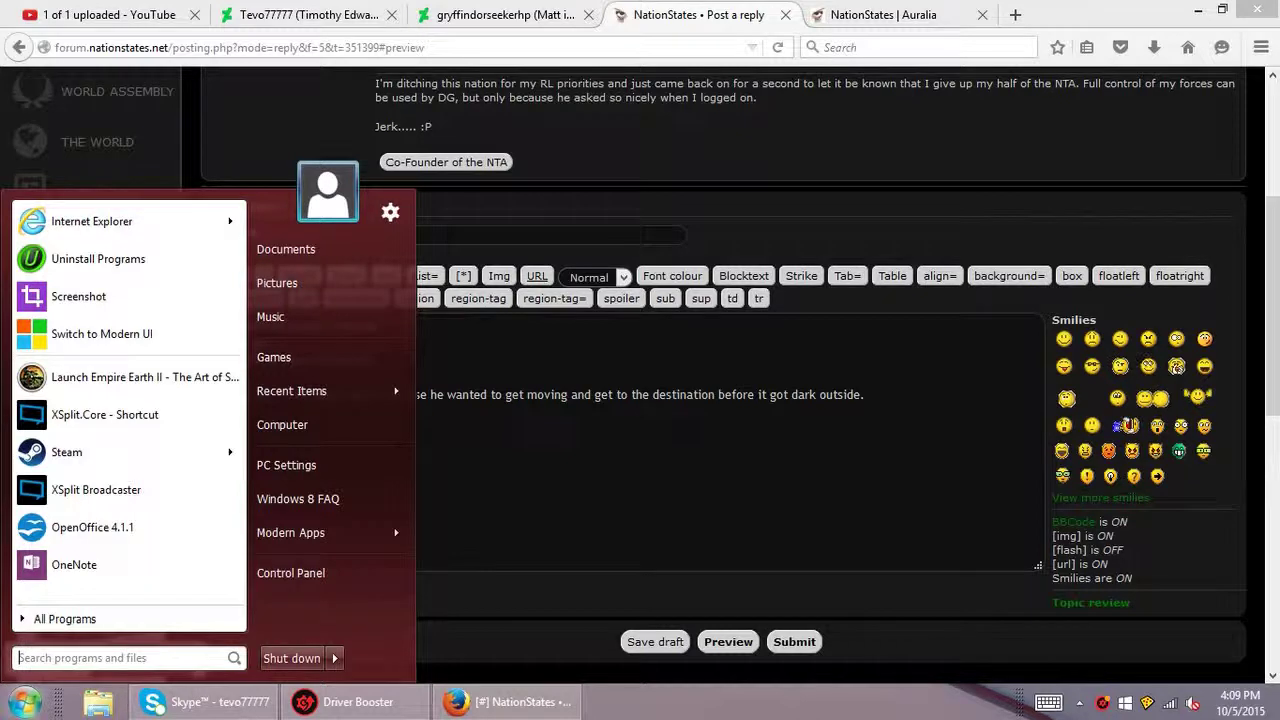
{"action": "key", "text": "super"}
{"action": "key", "text": "super"}
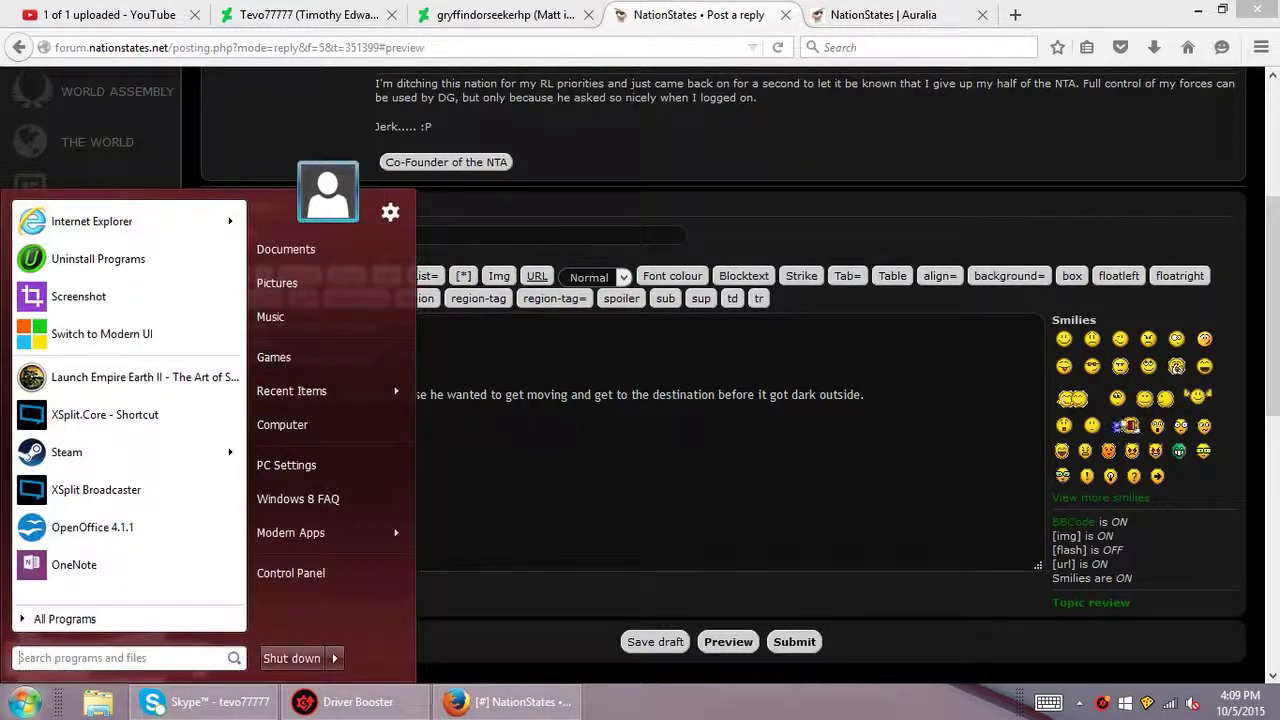
{"action": "key", "text": "super"}
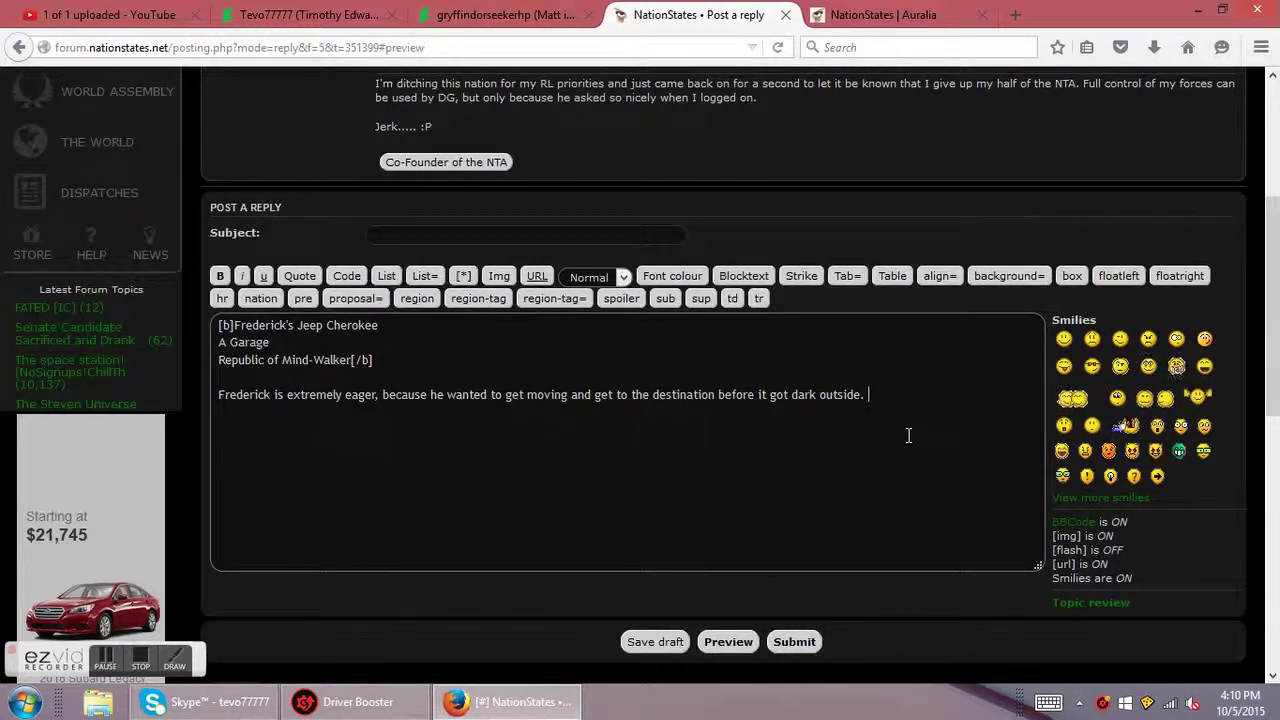
- Continue the paragraph with "He was aware thta it could be dangerious and he knew nothing about the country he was visiting, besides rumors."
{"action": "type", "text": "e was awa"}
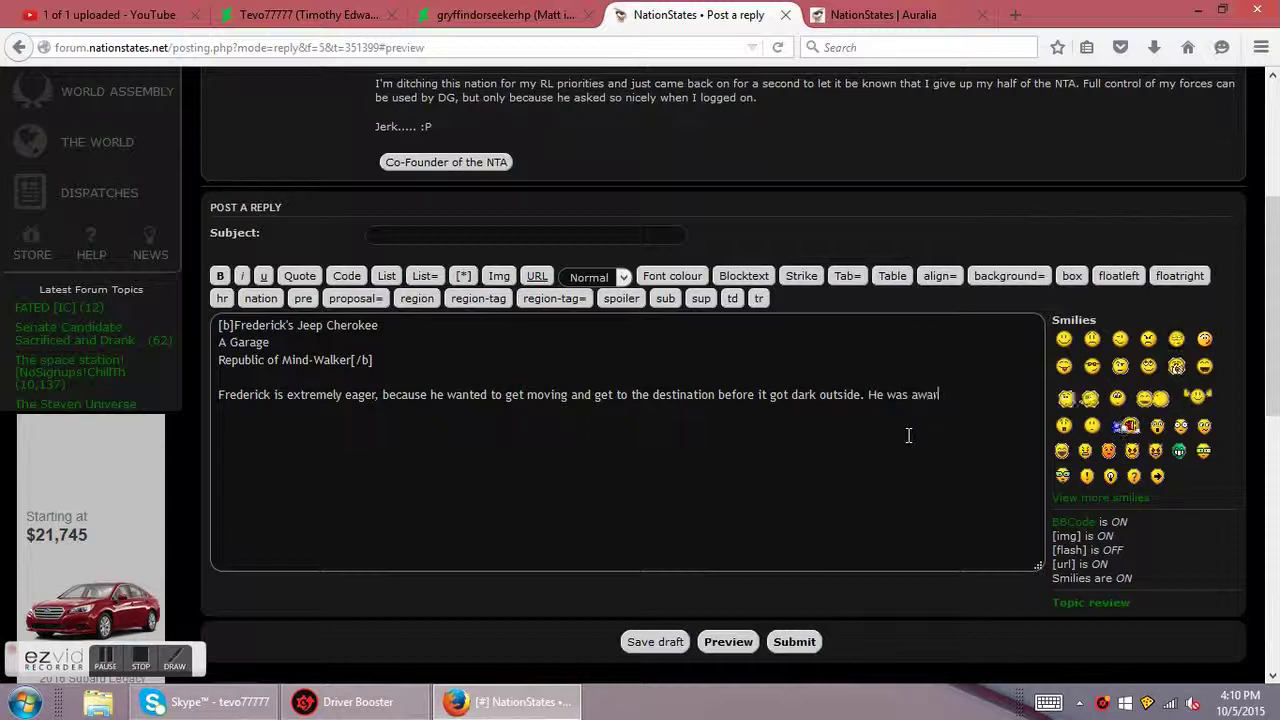
{"action": "type", "text": "re thta it could"}
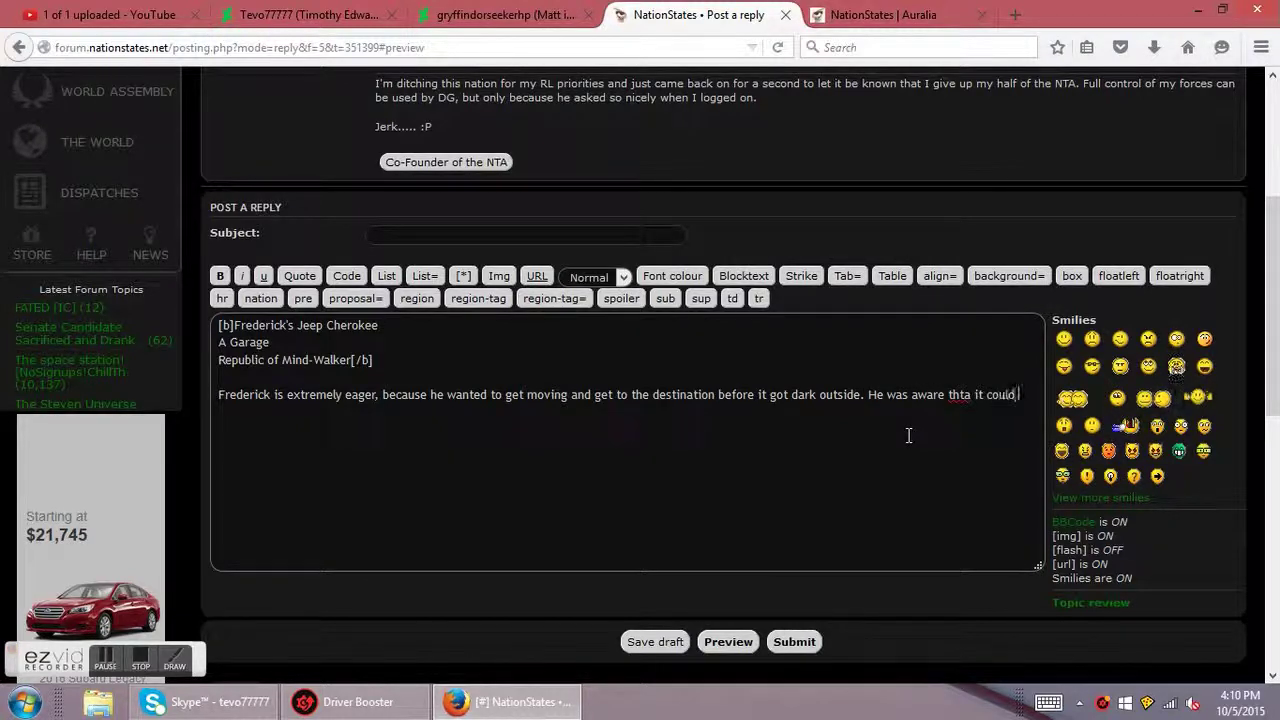
{"action": "type", "text": " be dangerious a"}
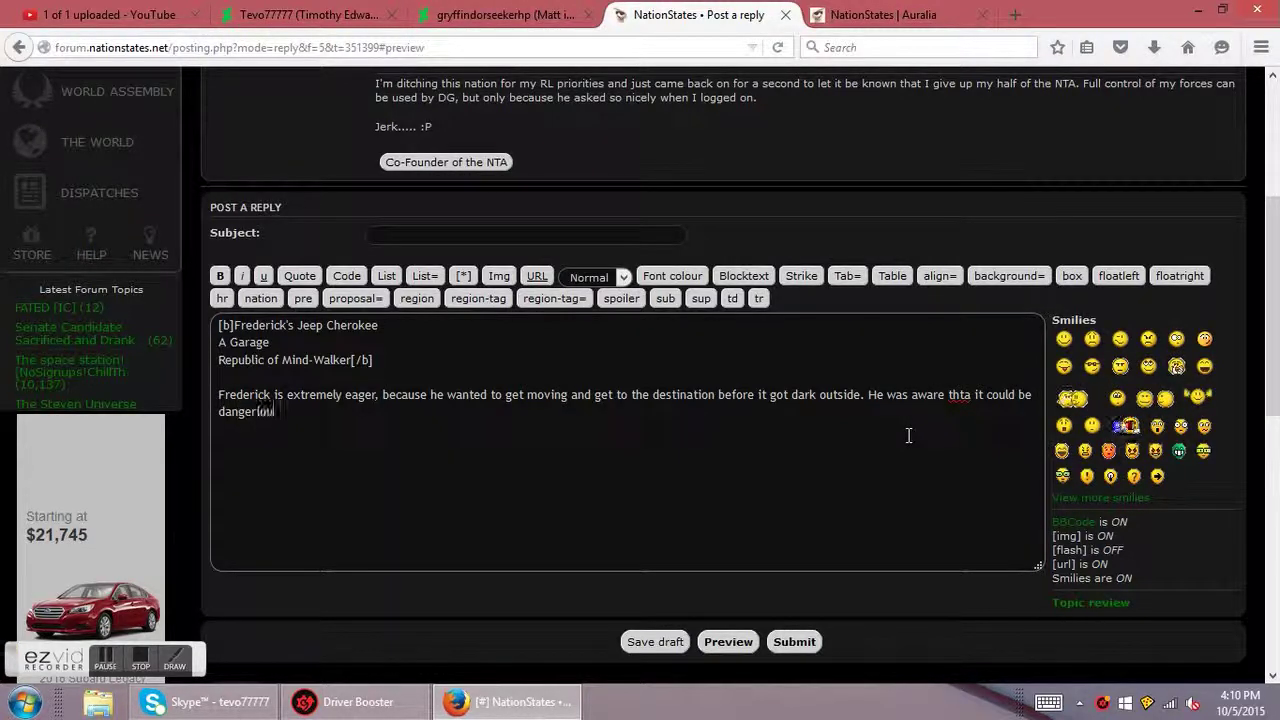
{"action": "type", "text": "nd he kn"}
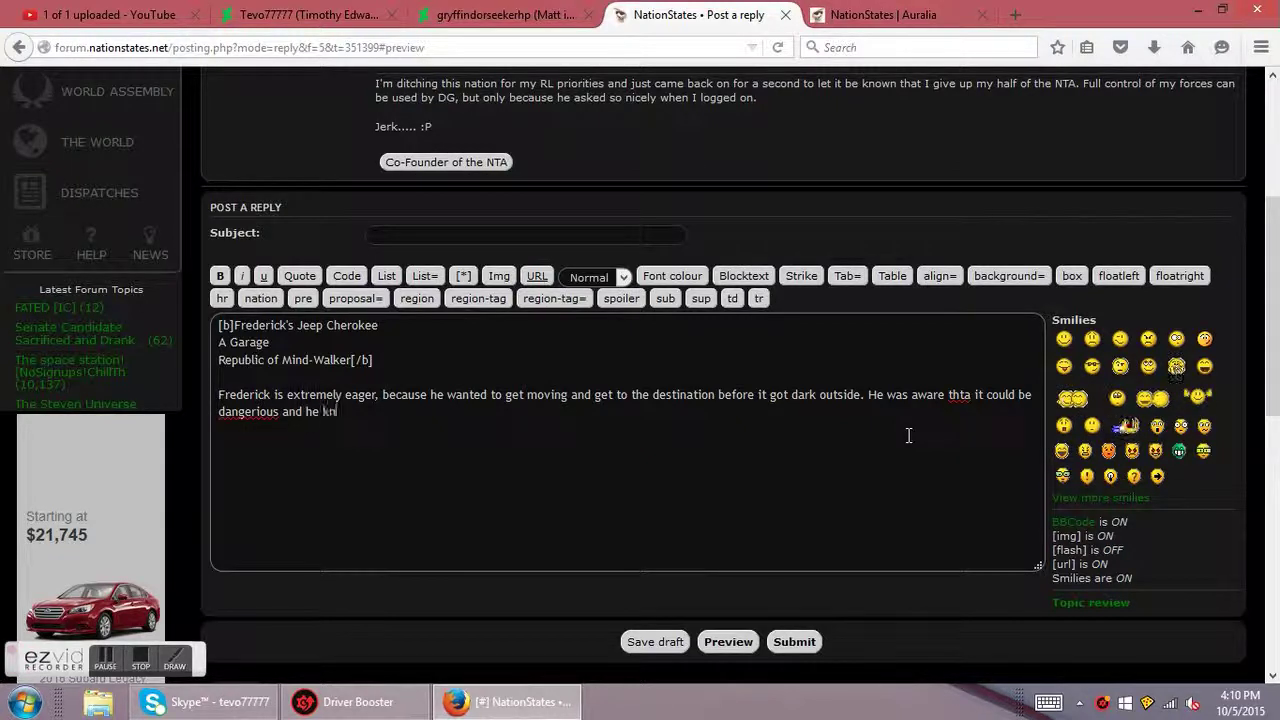
{"action": "type", "text": "ew nothing about"}
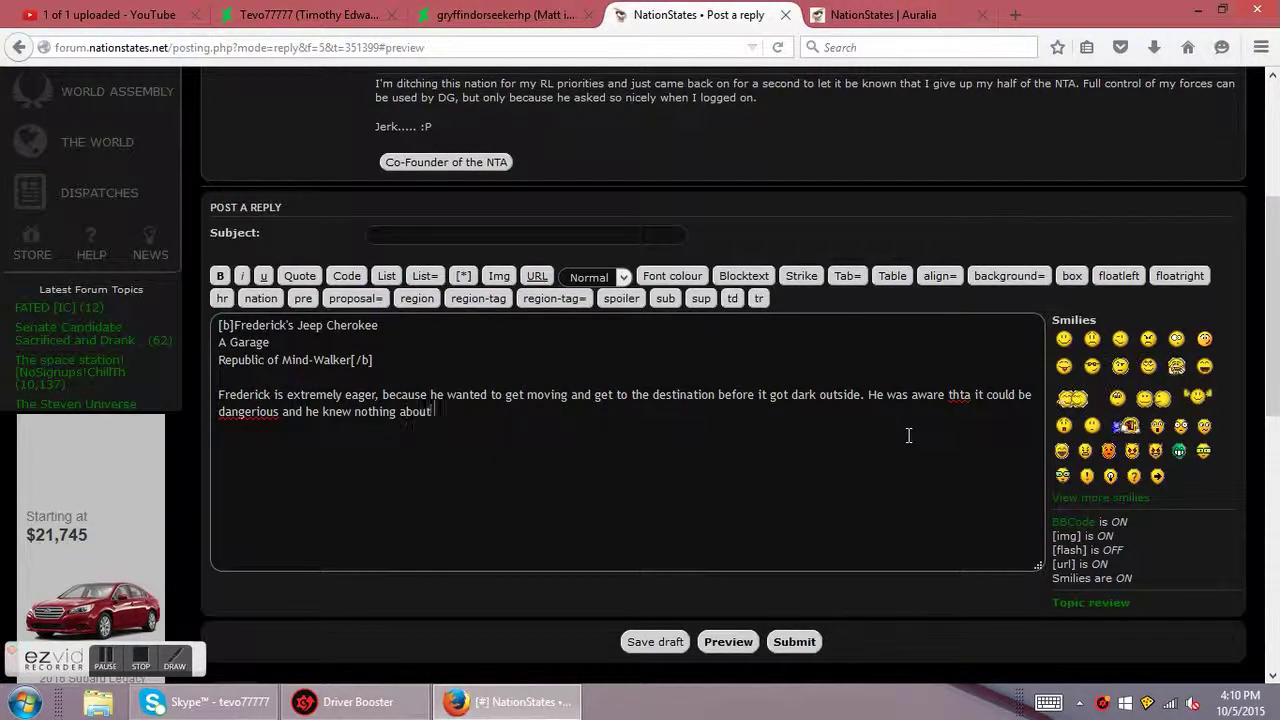
{"action": "type", "text": " the dountry he was "}
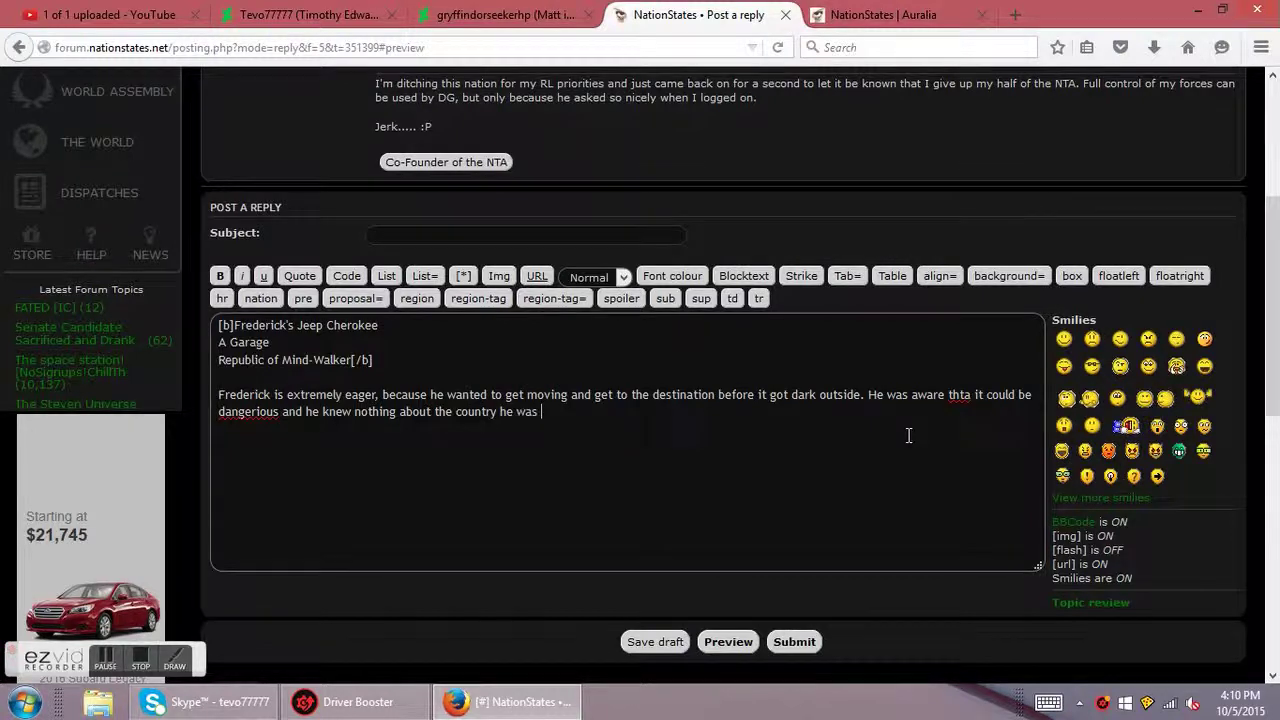
{"action": "type", "text": "visiting, tha"}
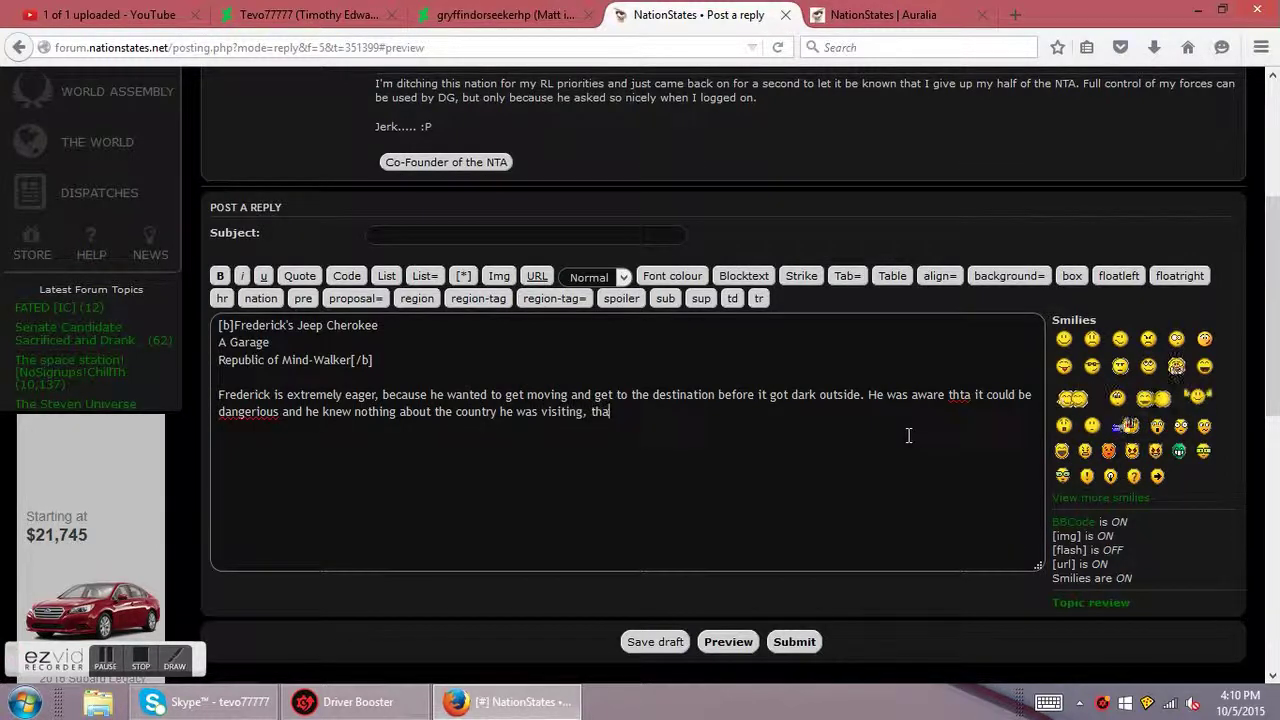
{"action": "key", "text": "BackSpace"}
{"action": "key", "text": "BackSpace"}
{"action": "key", "text": "BackSpace"}
{"action": "type", "text": "besides rumors."}
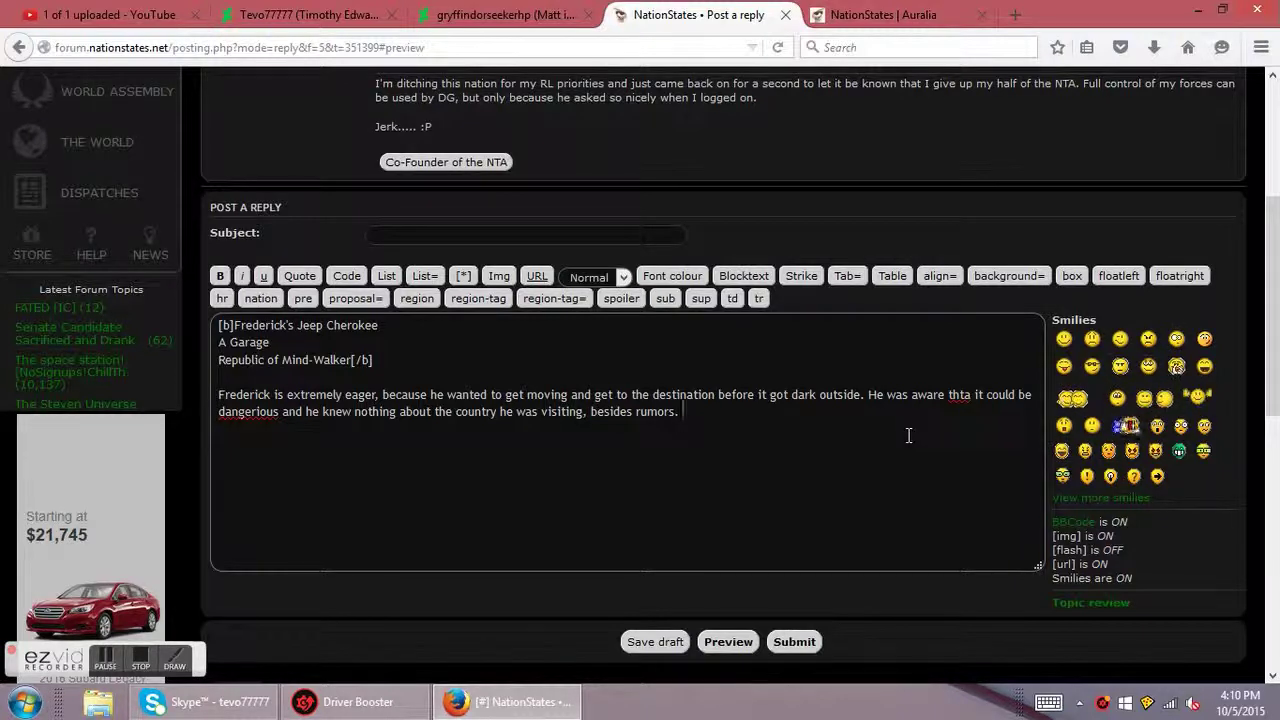
- Add "He had seen many dark and terrible things, so he had a vague idea what could happen;" to the body paragraph
{"action": "type", "text": "He had seen man"}
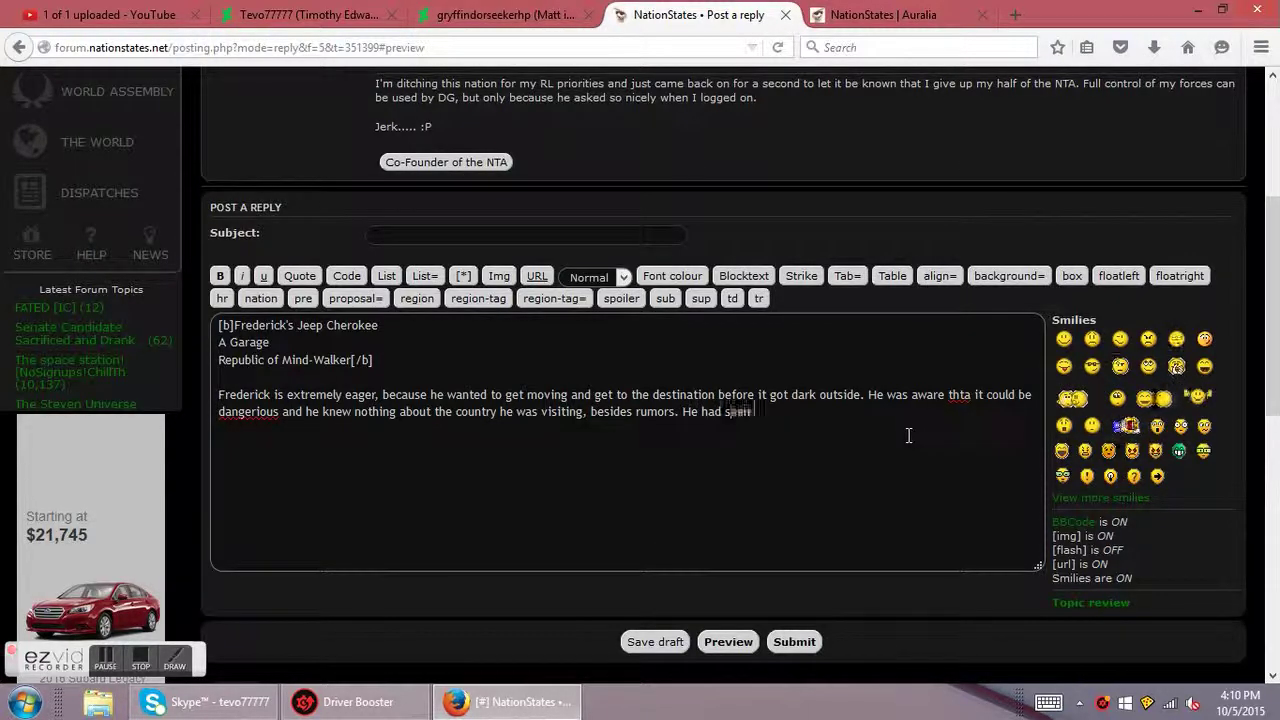
{"action": "type", "text": "y dark and te"}
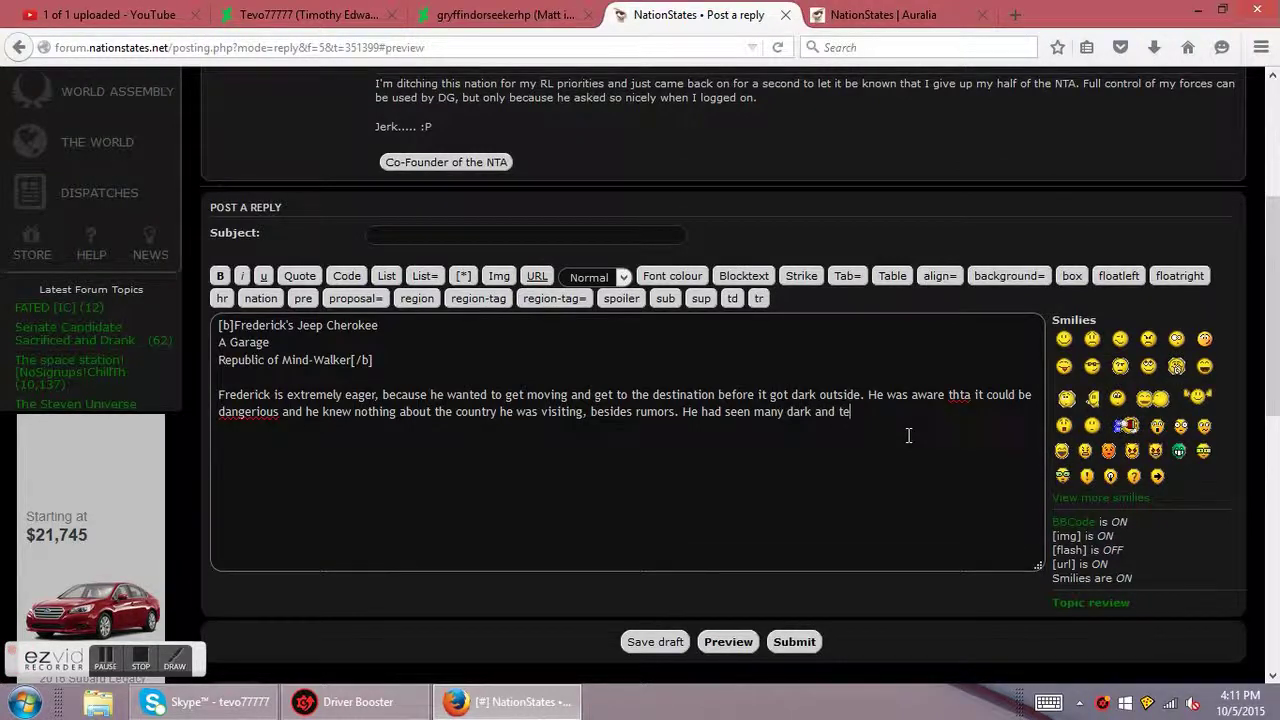
{"action": "type", "text": "rrible things, "}
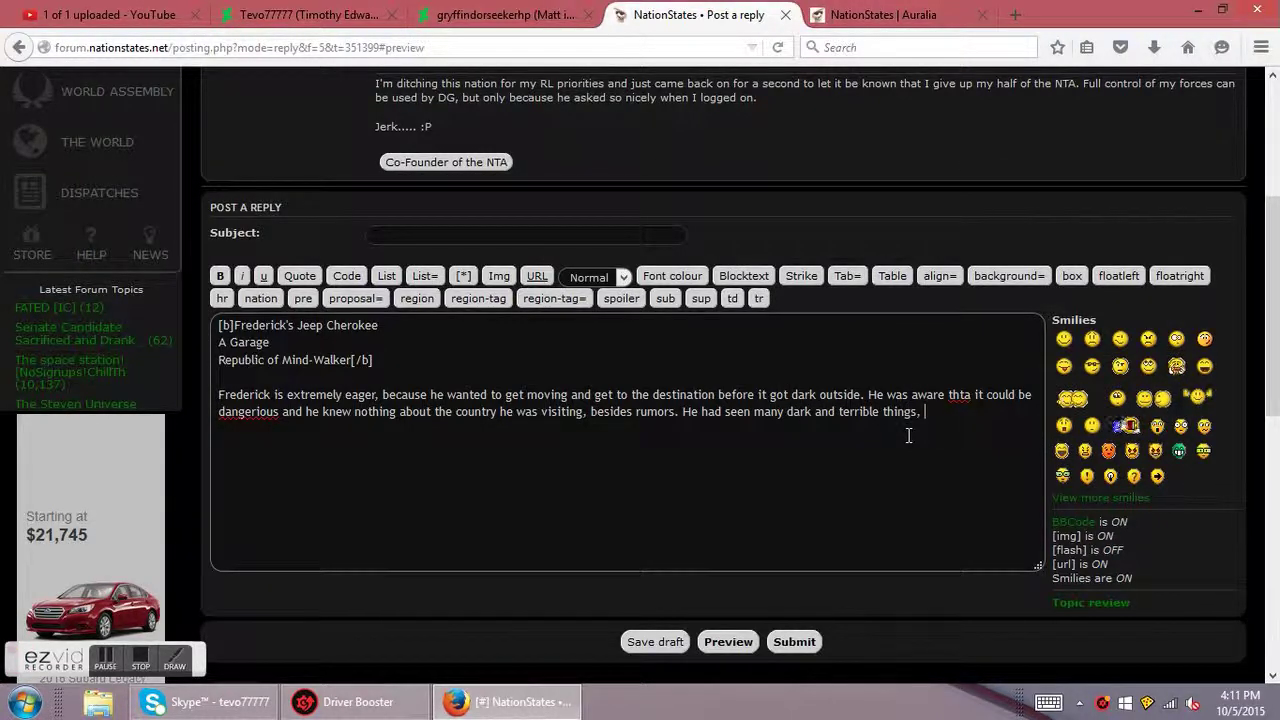
{"action": "type", "text": "so he had a vague id"}
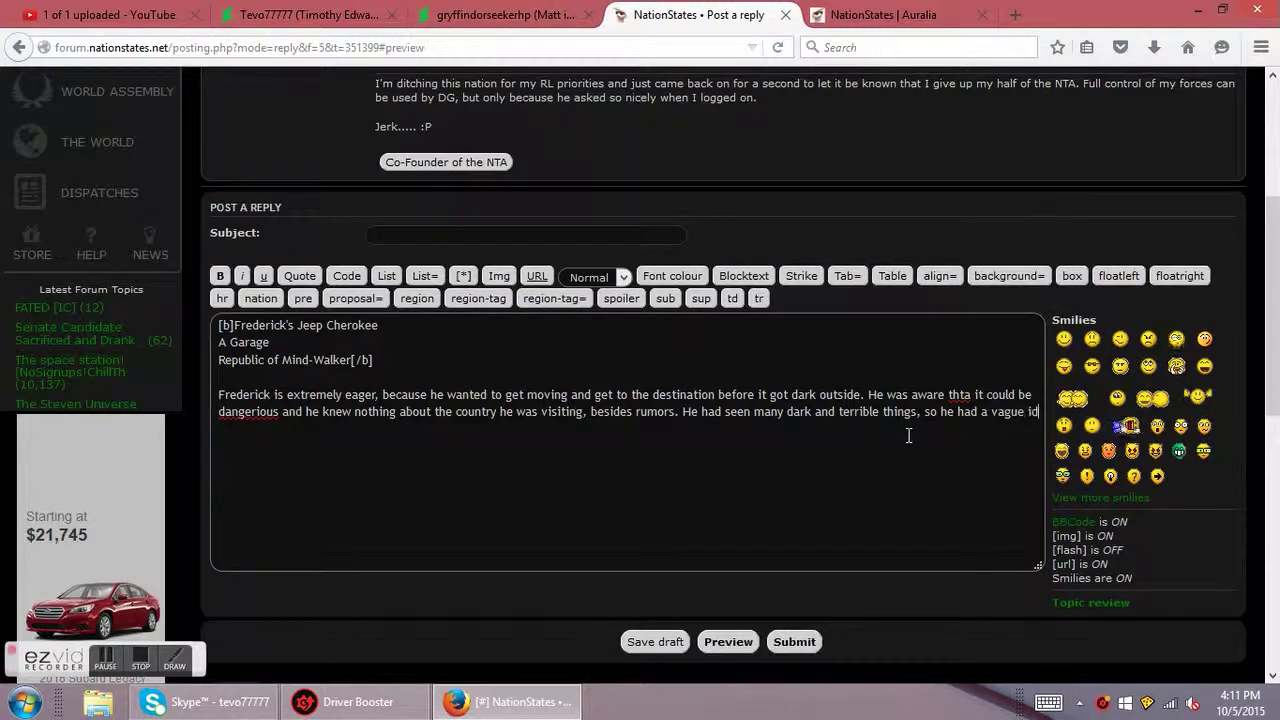
{"action": "type", "text": "ea what yo"}
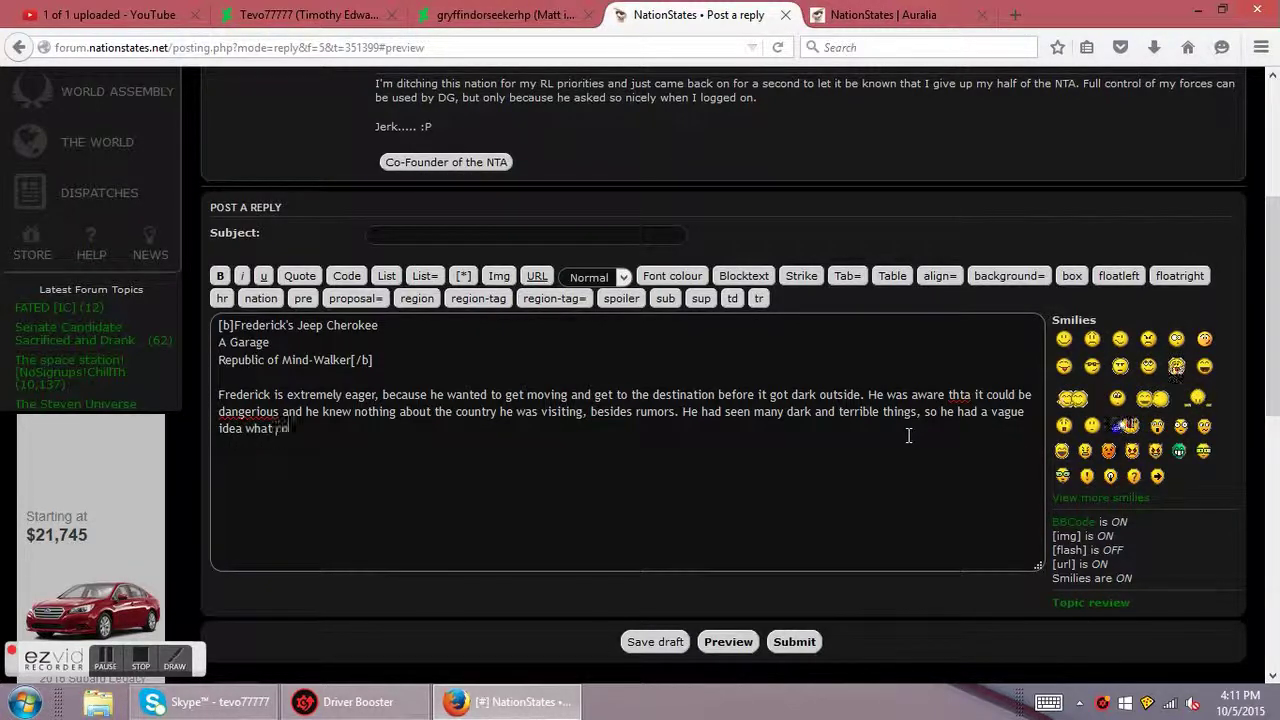
{"action": "key", "text": "BackSpace"}
{"action": "type", "text": "could happen; I"}
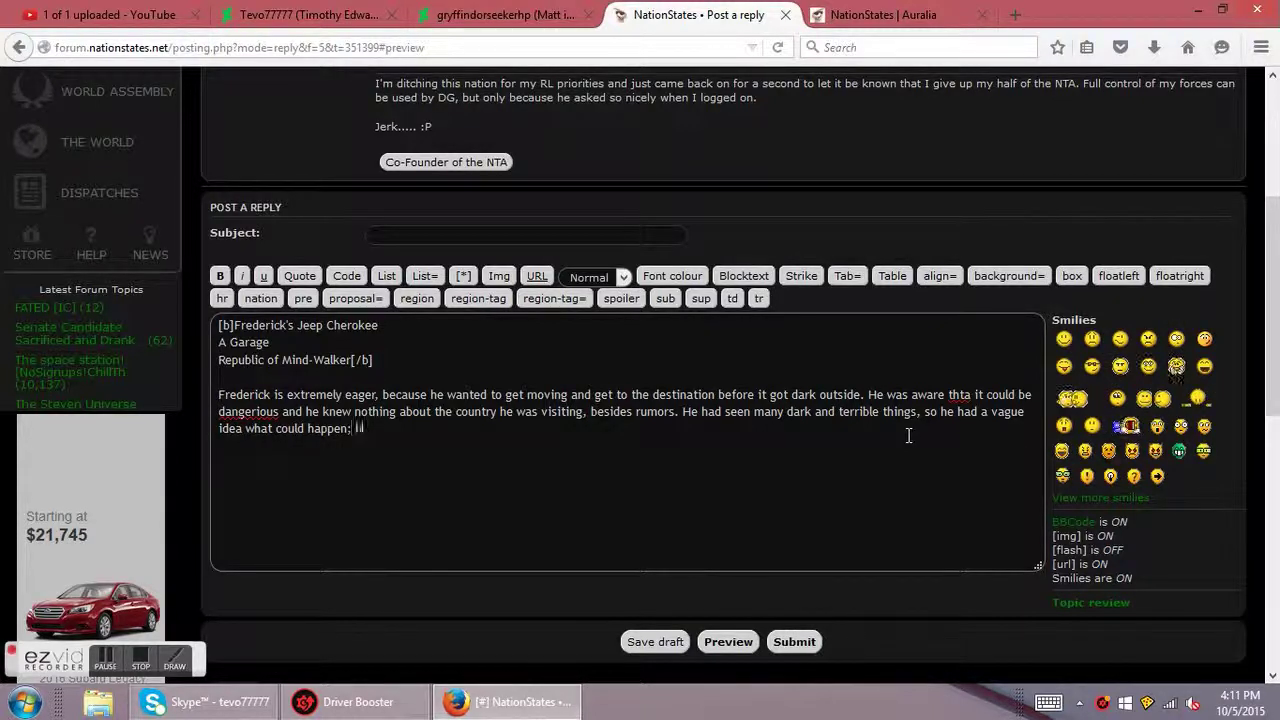
{"action": "key", "text": "BackSpace"}
- After the semicolon, continue the sentence with "but because life sucks he assumed that"
{"action": "type", "text": "but h"}
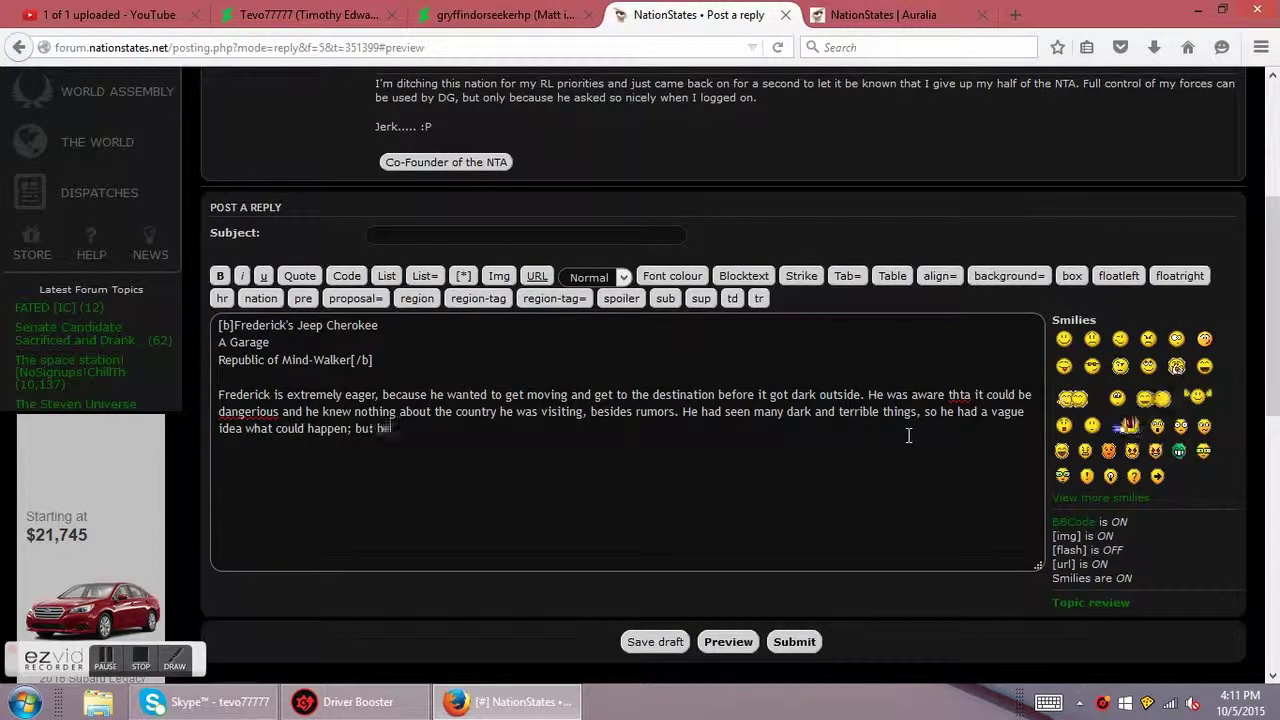
{"action": "key", "text": "BackSpace"}
{"action": "type", "text": "because life i"}
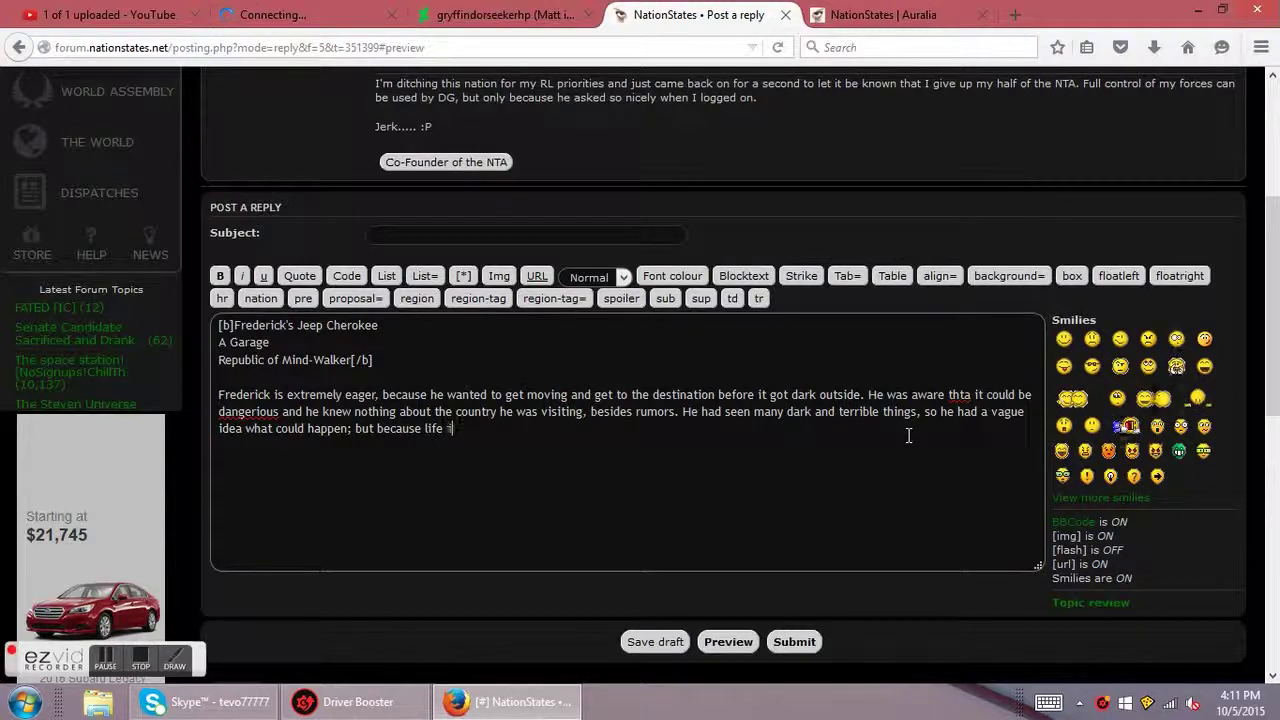
{"action": "key", "text": "BackSpace"}
{"action": "type", "text": "sucks he as"}
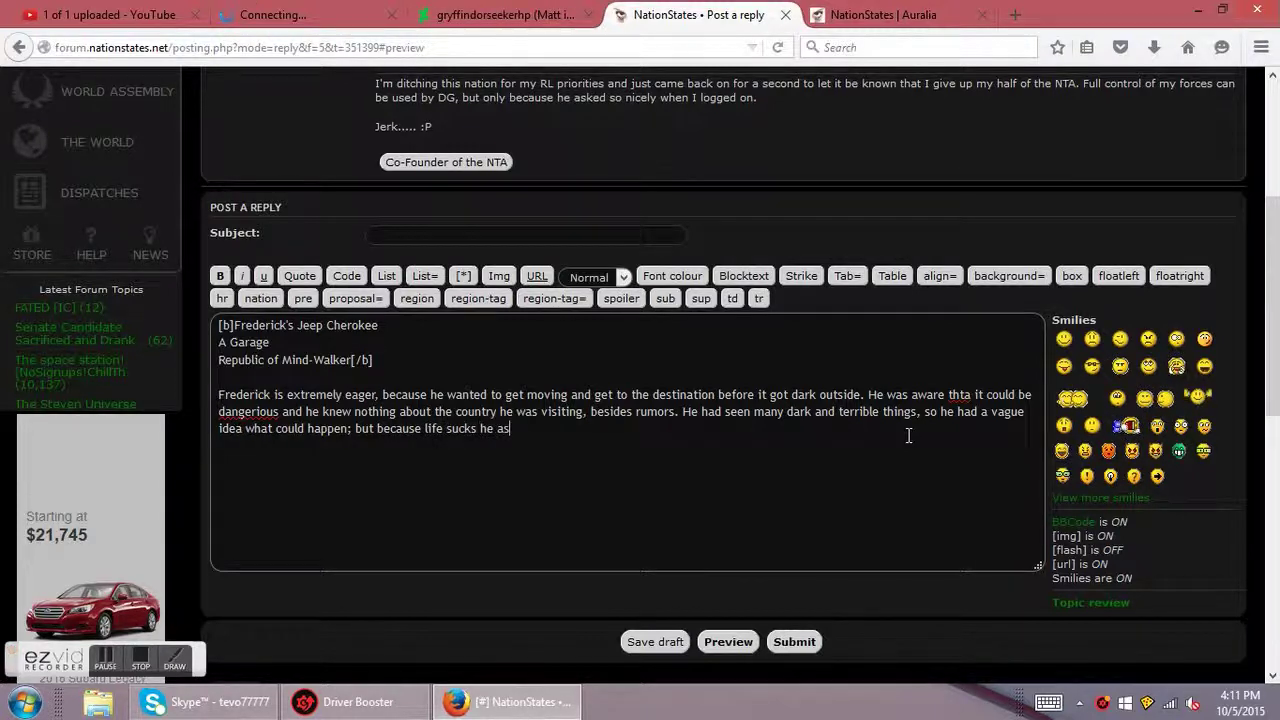
{"action": "type", "text": "sumed that v"}
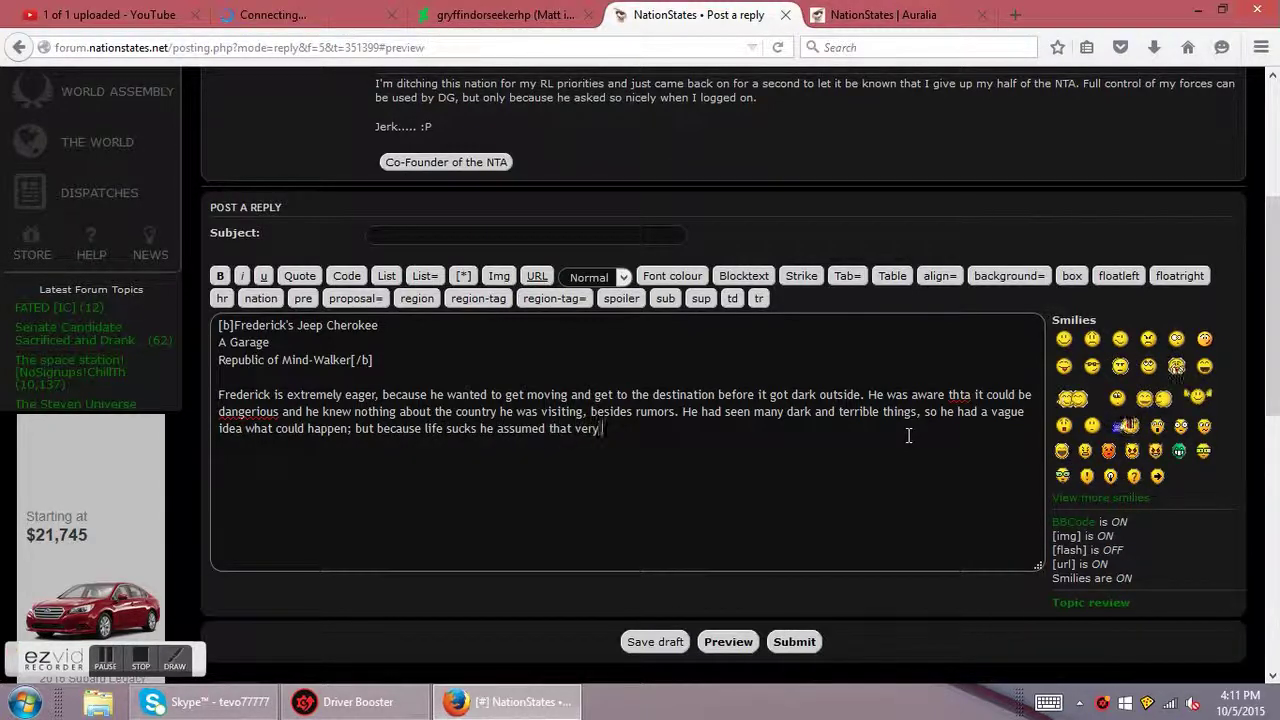
{"action": "key", "text": "BackSpace"}
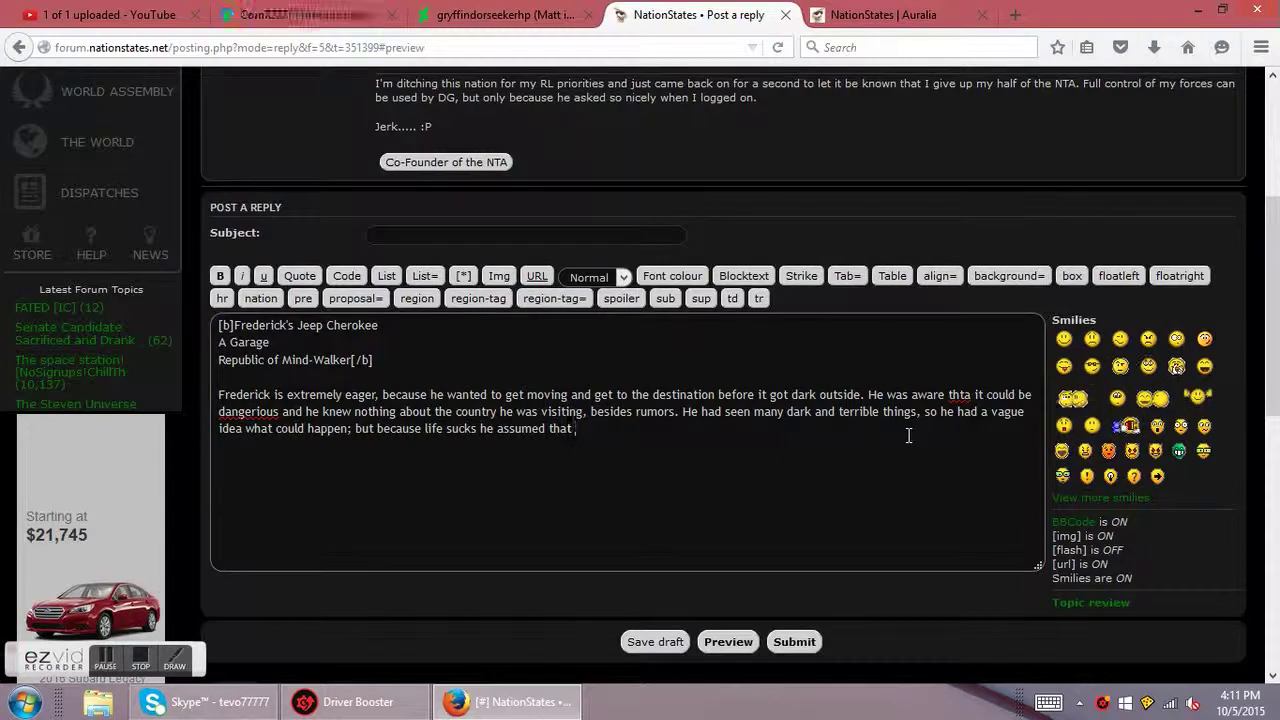
- Complete the sentence with "hell would open up as soon as it got dark."
{"action": "type", "text": "hell would"}
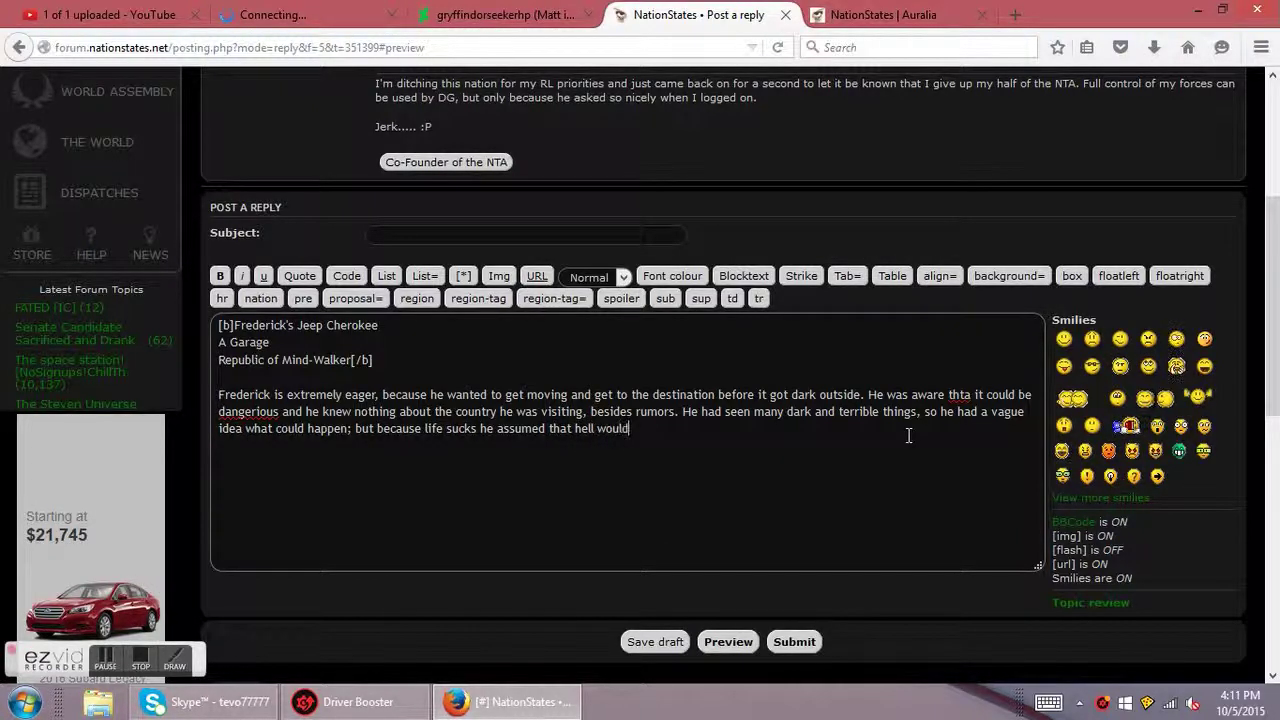
{"action": "type", "text": " open up as soon as "}
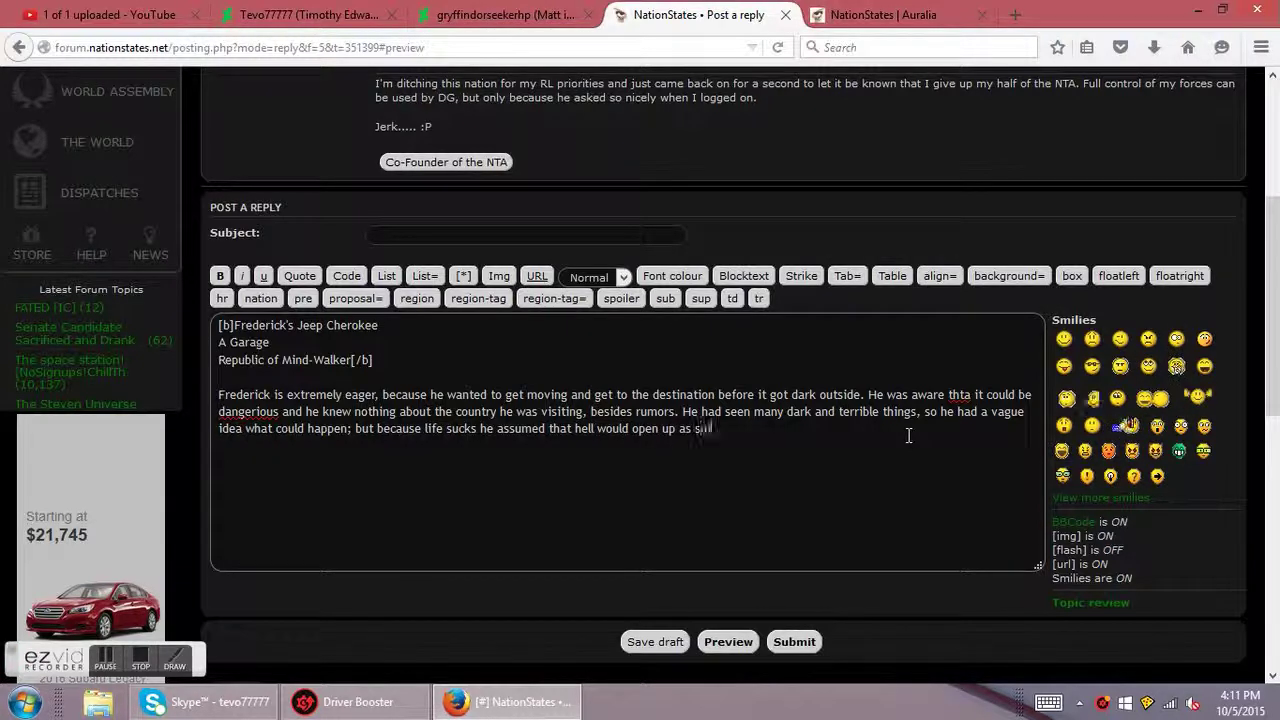
{"action": "type", "text": "they"}
{"action": "key", "text": "BackSpace"}
{"action": "key", "text": "BackSpace"}
{"action": "key", "text": "BackSpace"}
{"action": "key", "text": "BackSpace"}
{"action": "type", "text": "it"}
{"action": "type", "text": " got dark wil"}
{"action": "key", "text": "BackSpace"}
{"action": "key", "text": "BackSpace"}
{"action": "key", "text": "BackSpace"}
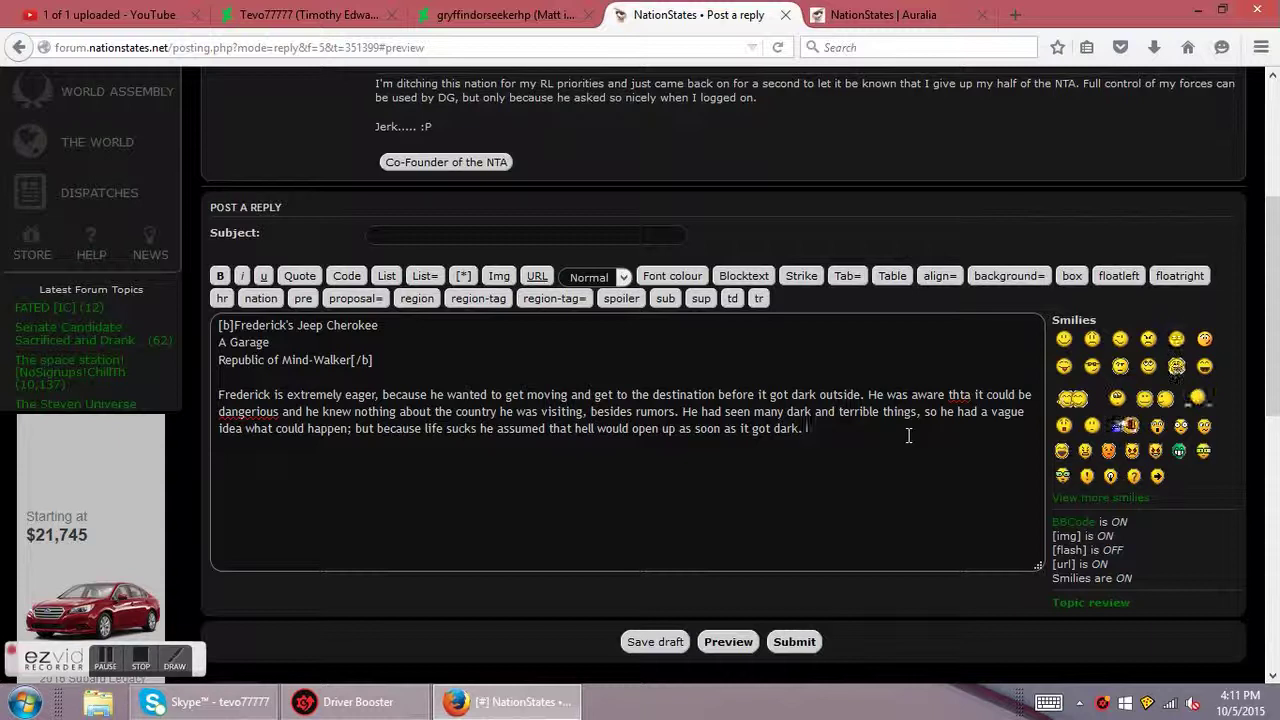
- Add "He had already had his fill of sociopaths who ran around and killed everything they saw," to the body paragraph
{"action": "type", "text": "He had"}
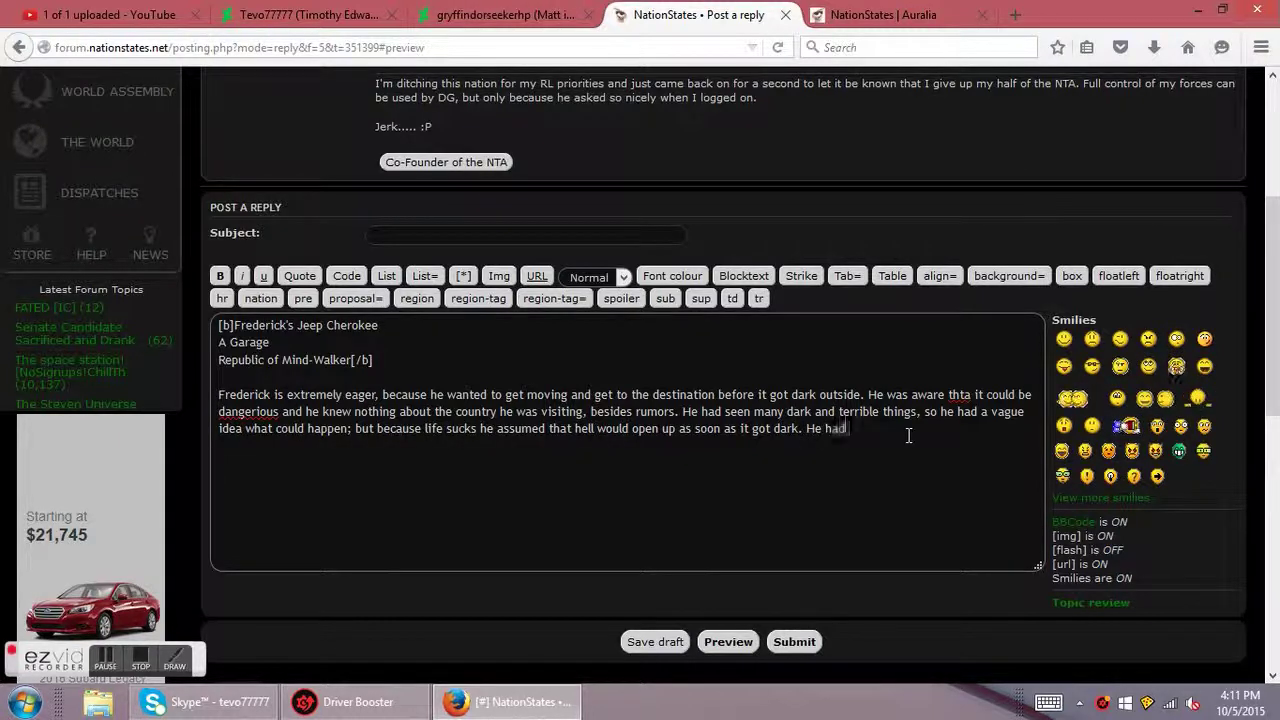
{"action": "type", "text": " already had his"}
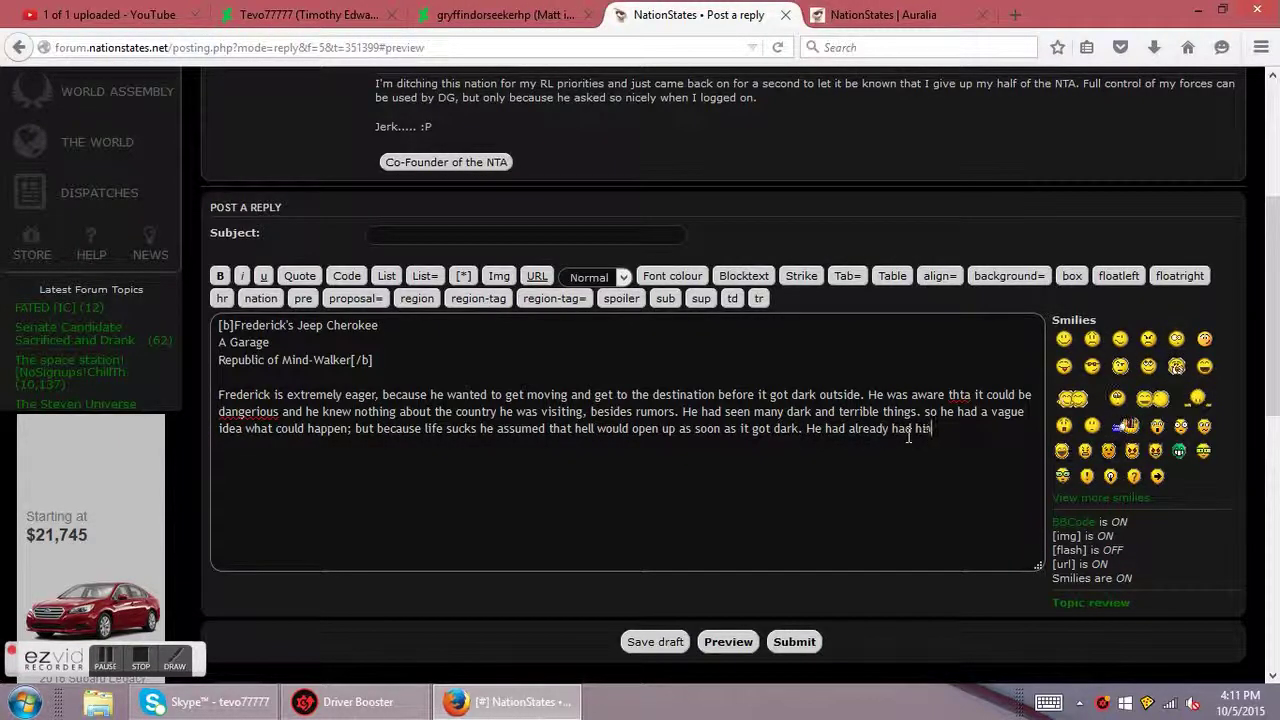
{"action": "type", "text": " fill of soci"}
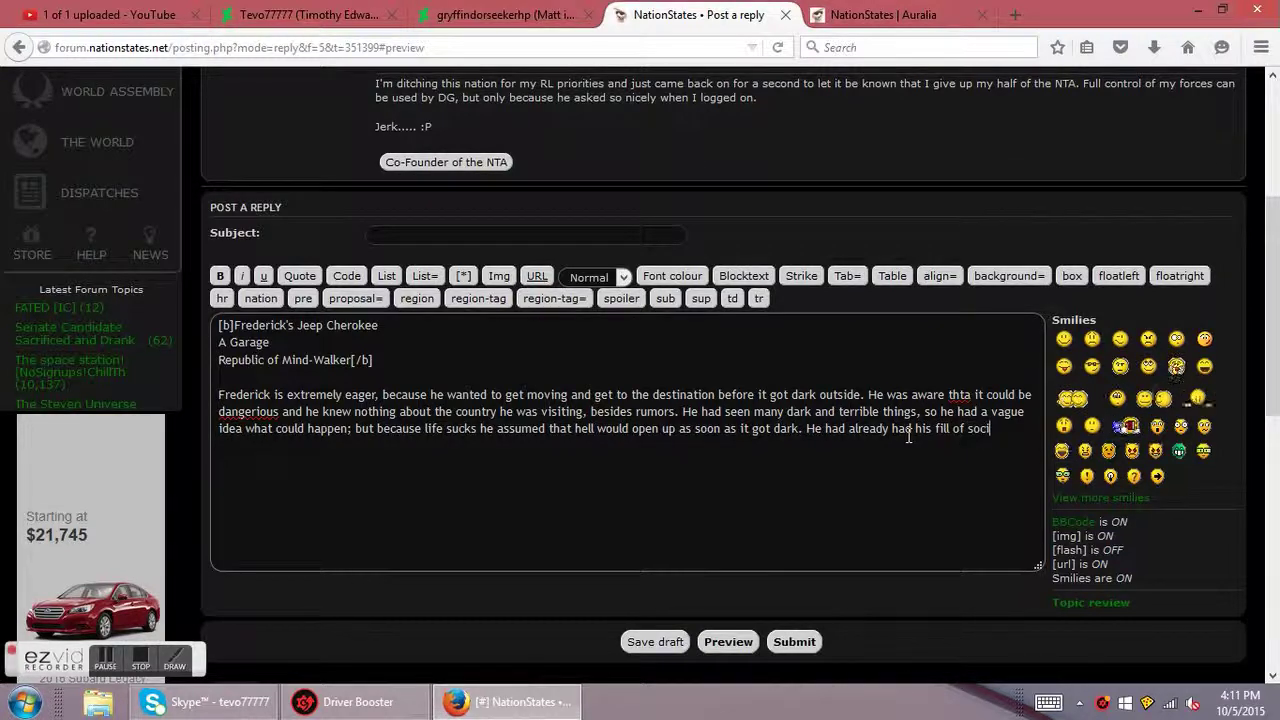
{"action": "type", "text": "opaths who "}
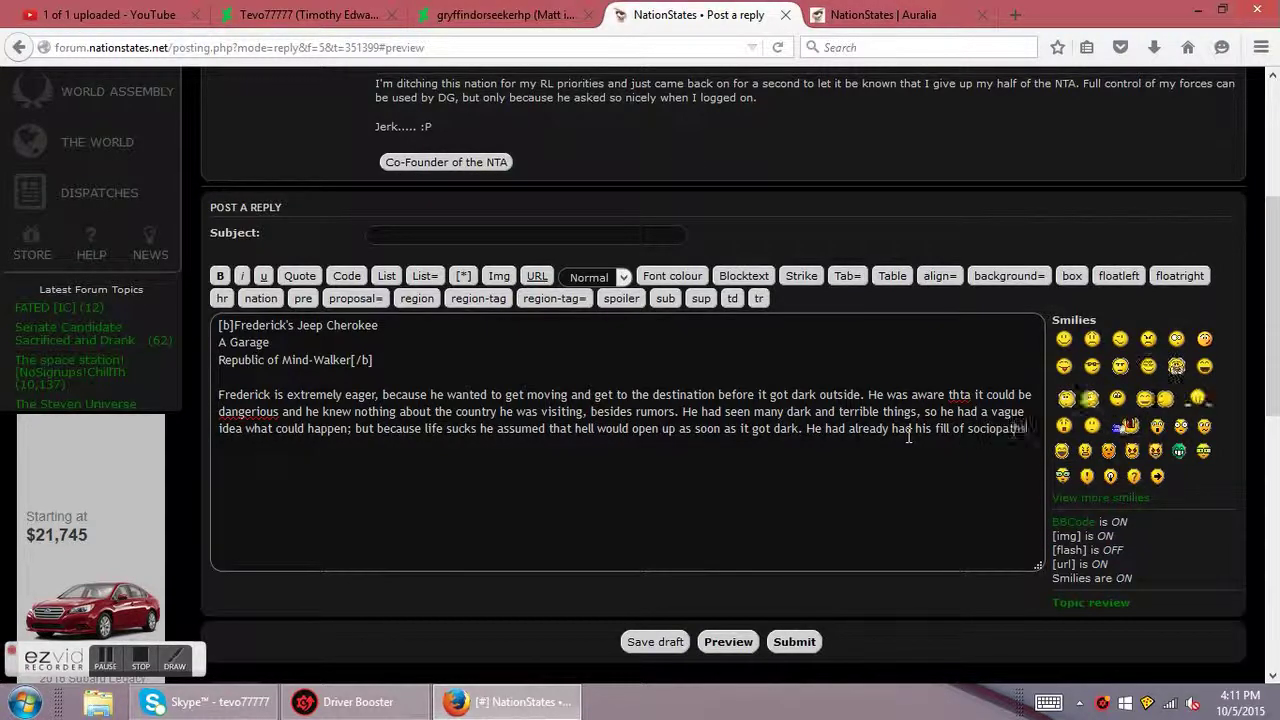
{"action": "type", "text": "ran around and s"}
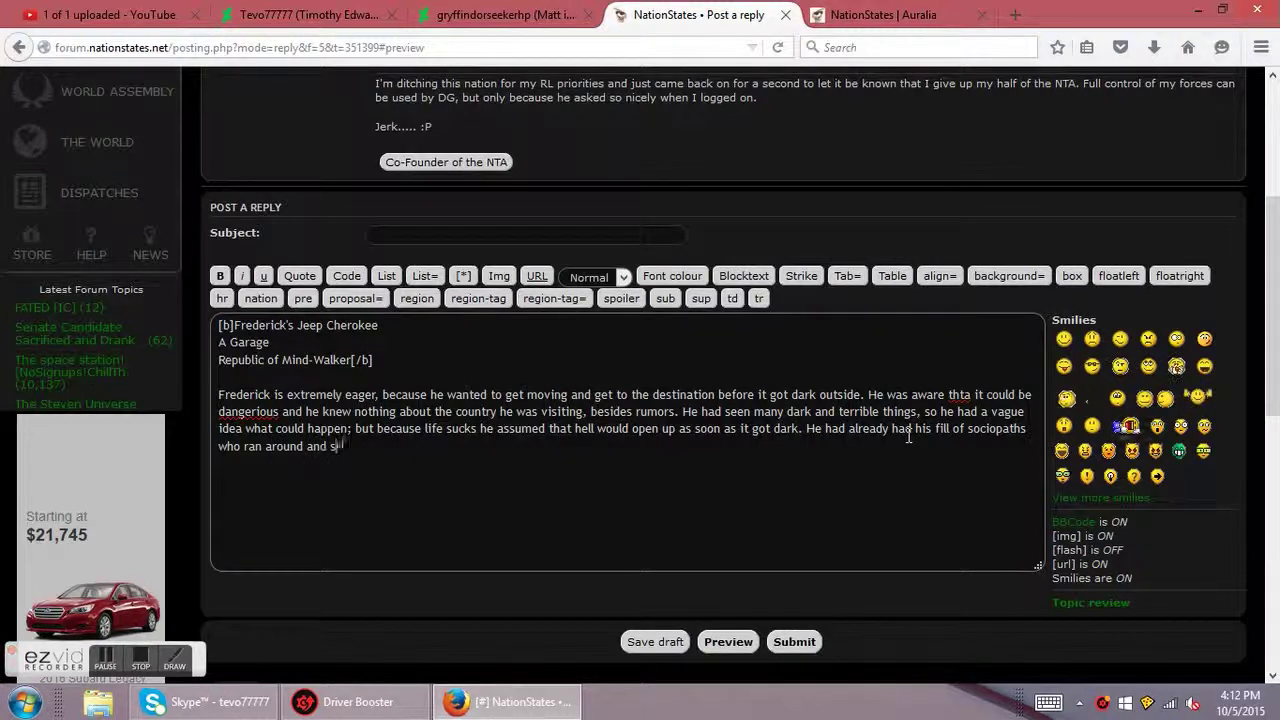
{"action": "key", "text": "BackSpace"}
{"action": "type", "text": "killed w"}
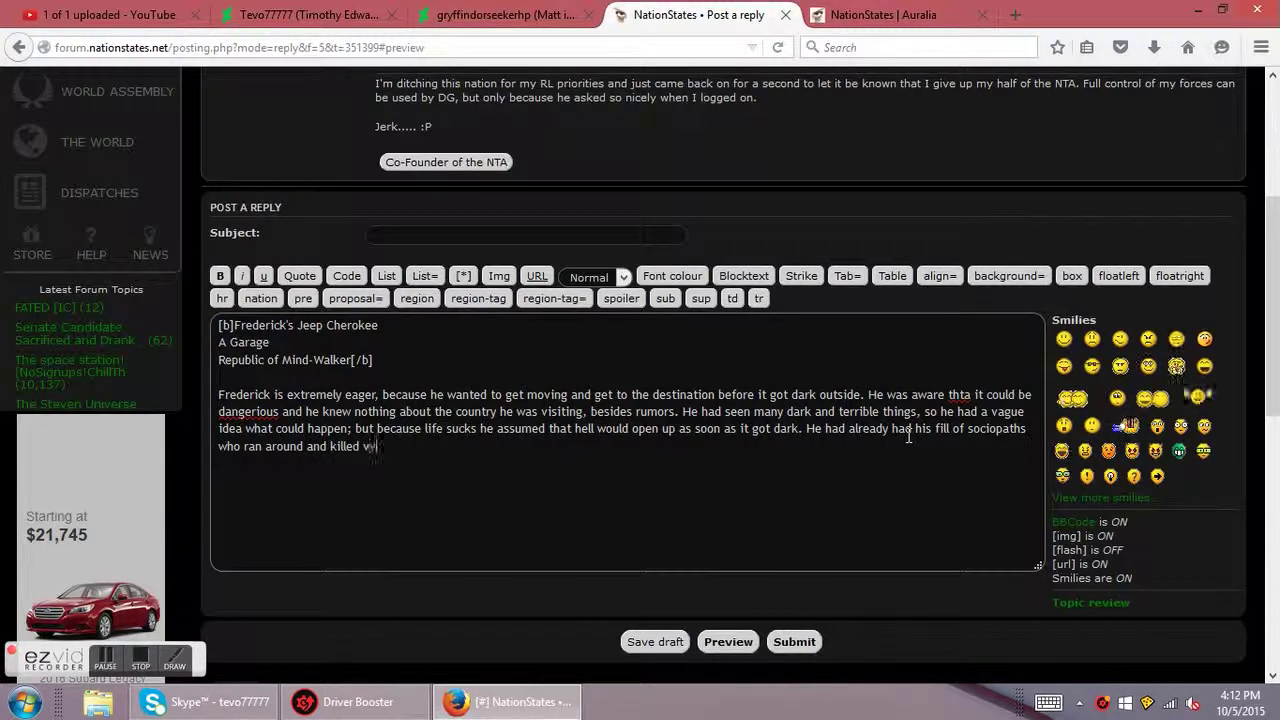
{"action": "key", "text": "BackSpace"}
{"action": "type", "text": "everythi"}
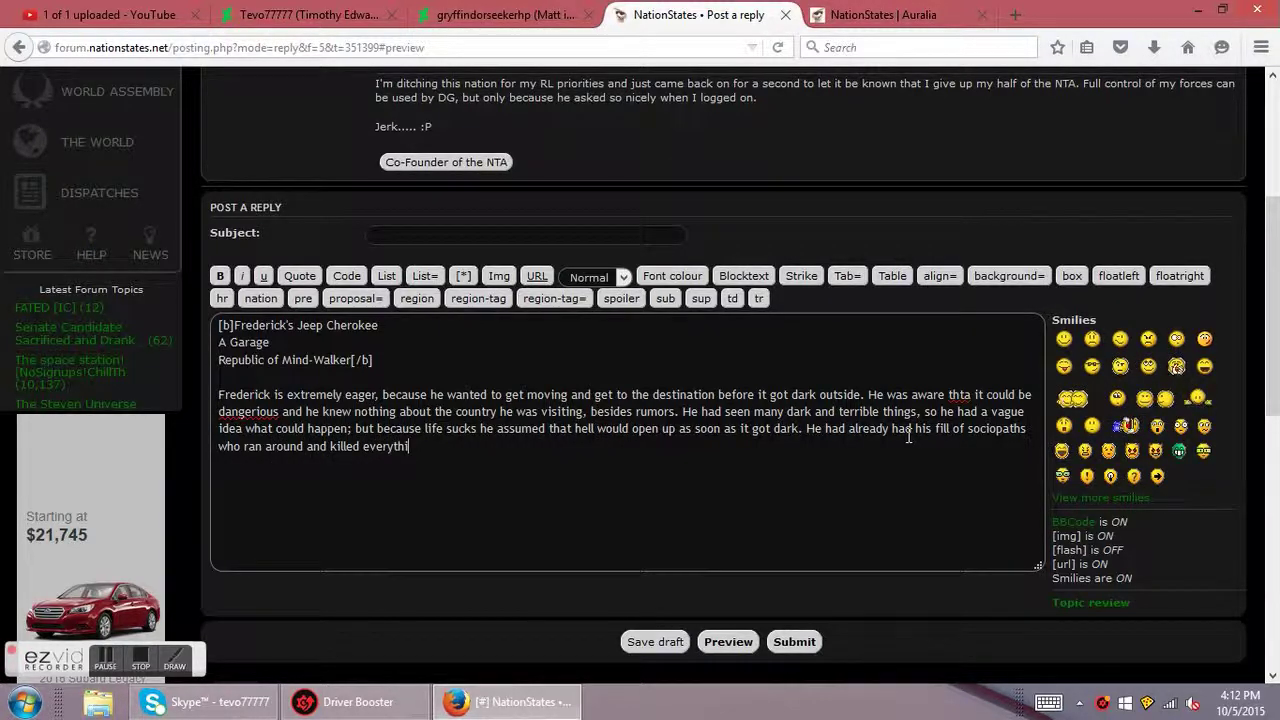
{"action": "type", "text": "ng they saw, so"}
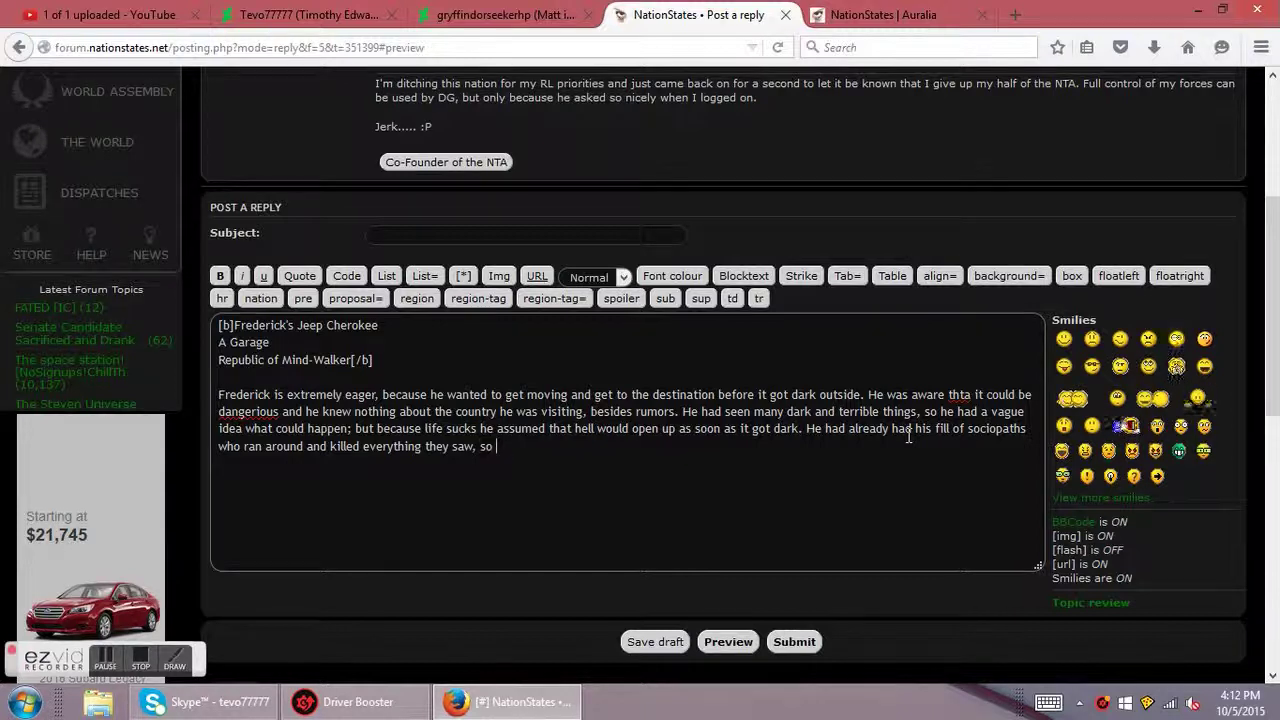
- Replace the trailing "so" after the comma with "but that was in the so called "little leagues"." to finish the sentence
{"action": "key", "text": "BackSpace"}
{"action": "key", "text": "BackSpace"}
{"action": "key", "text": "BackSpace"}
{"action": "type", "text": "but that was"}
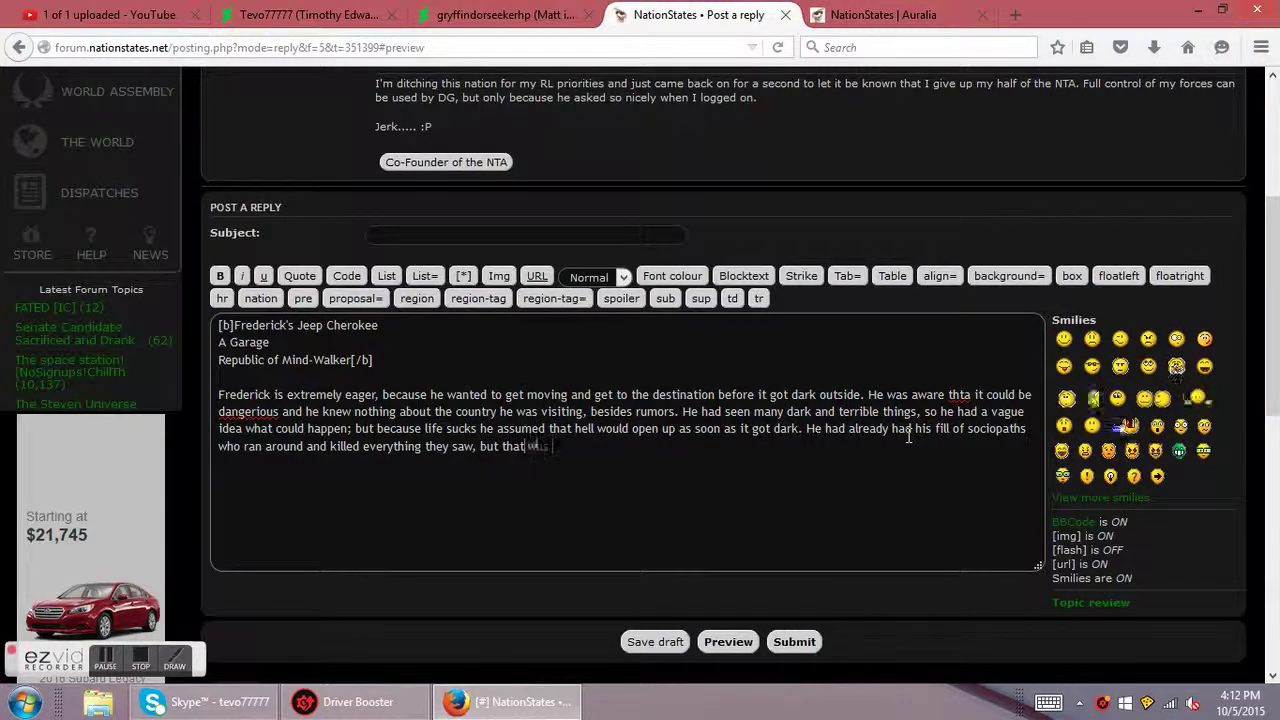
{"action": "type", "text": " in the so cal"}
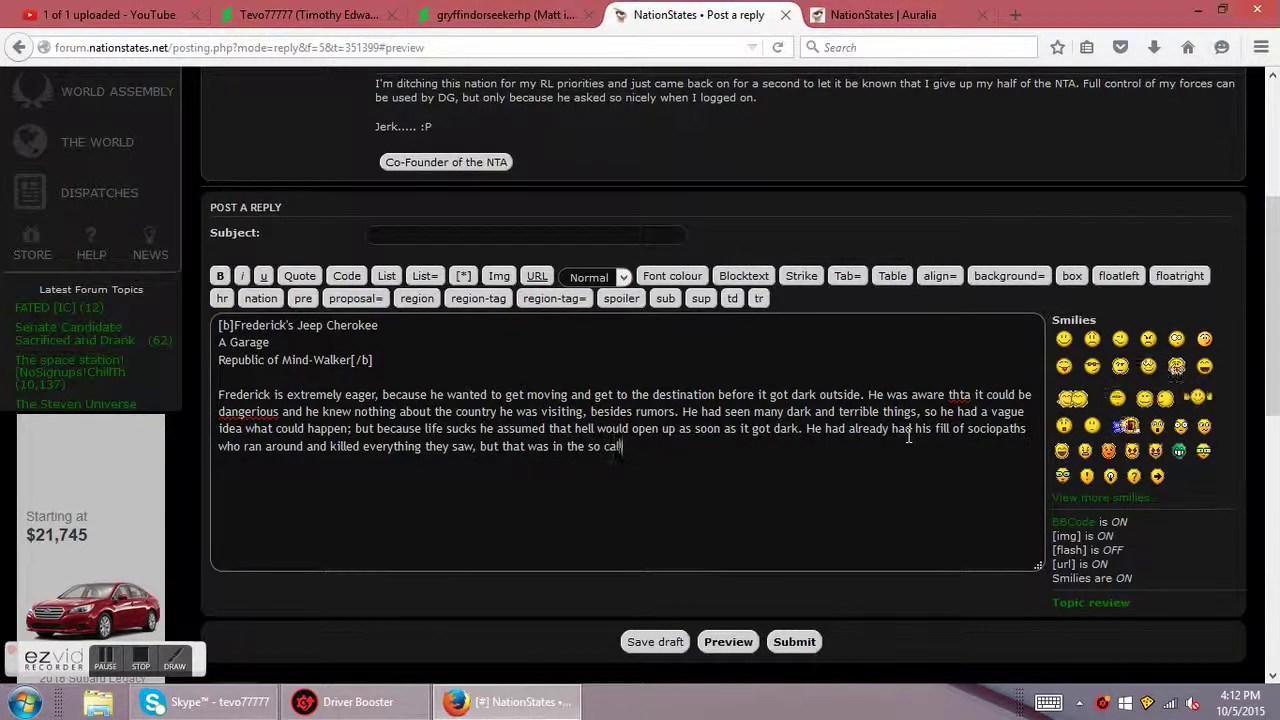
{"action": "type", "text": "led \"little l"}
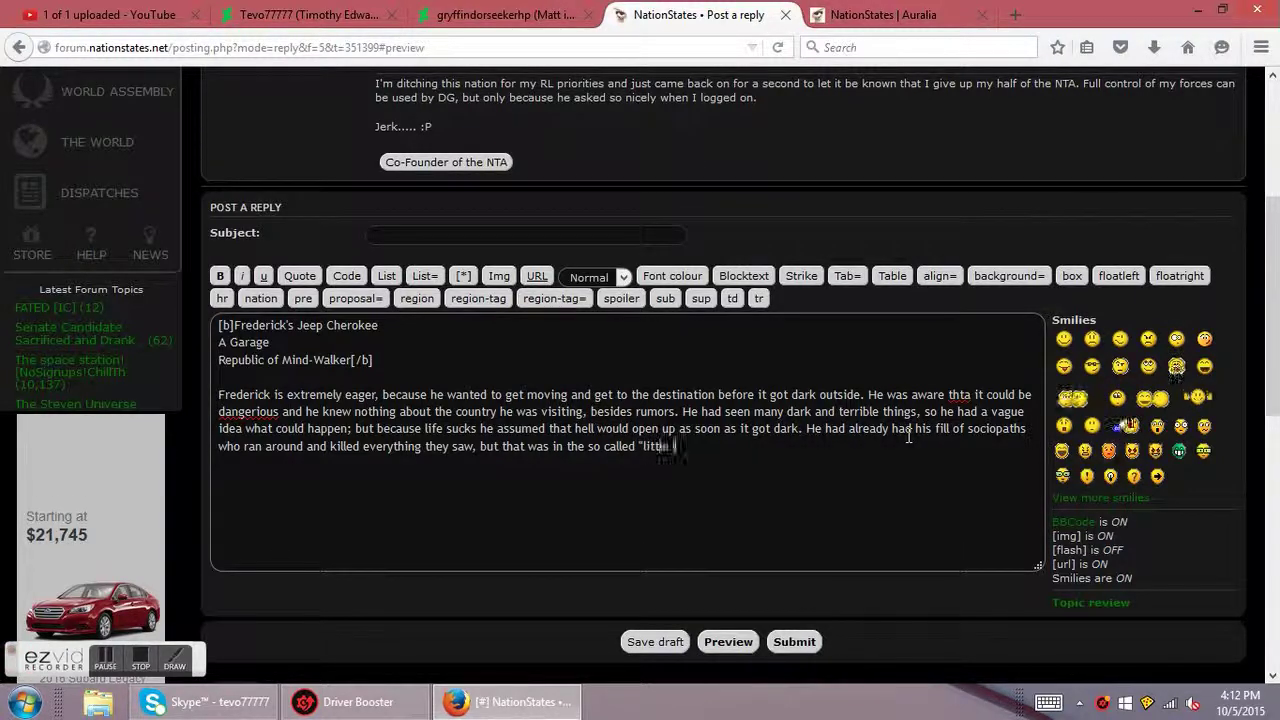
{"action": "type", "text": "eag"}
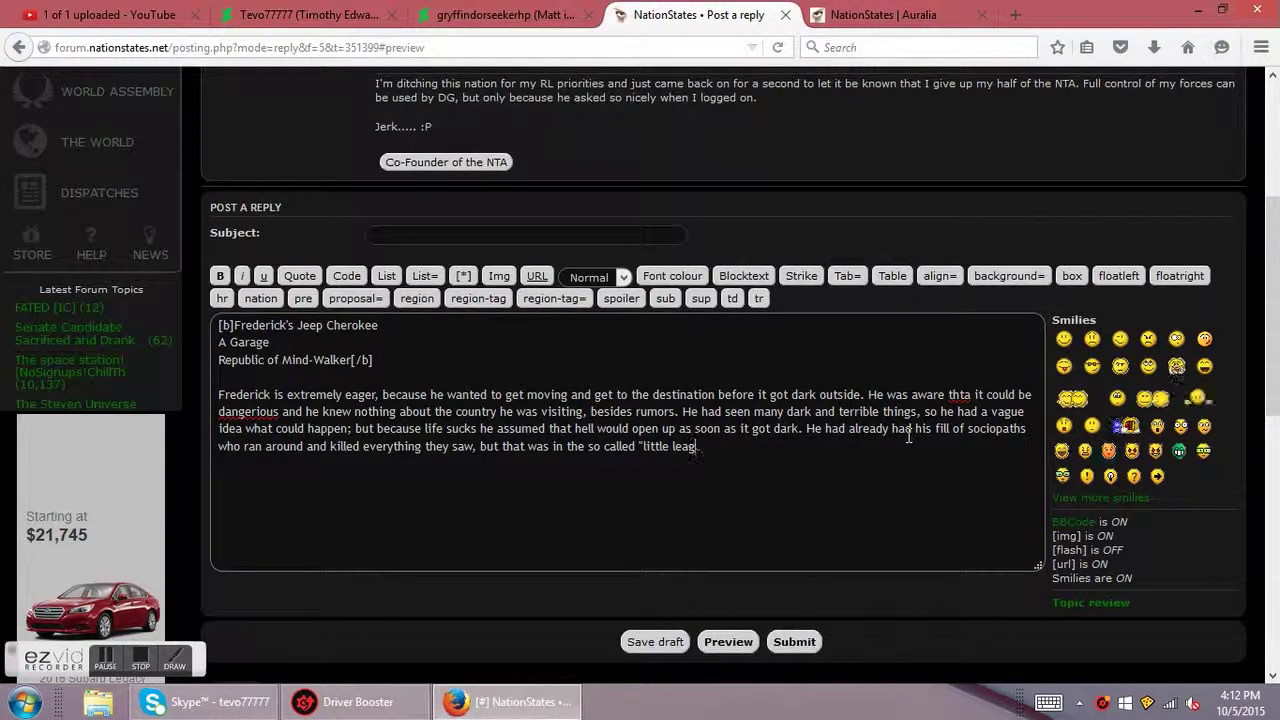
{"action": "type", "text": "ues\"."}
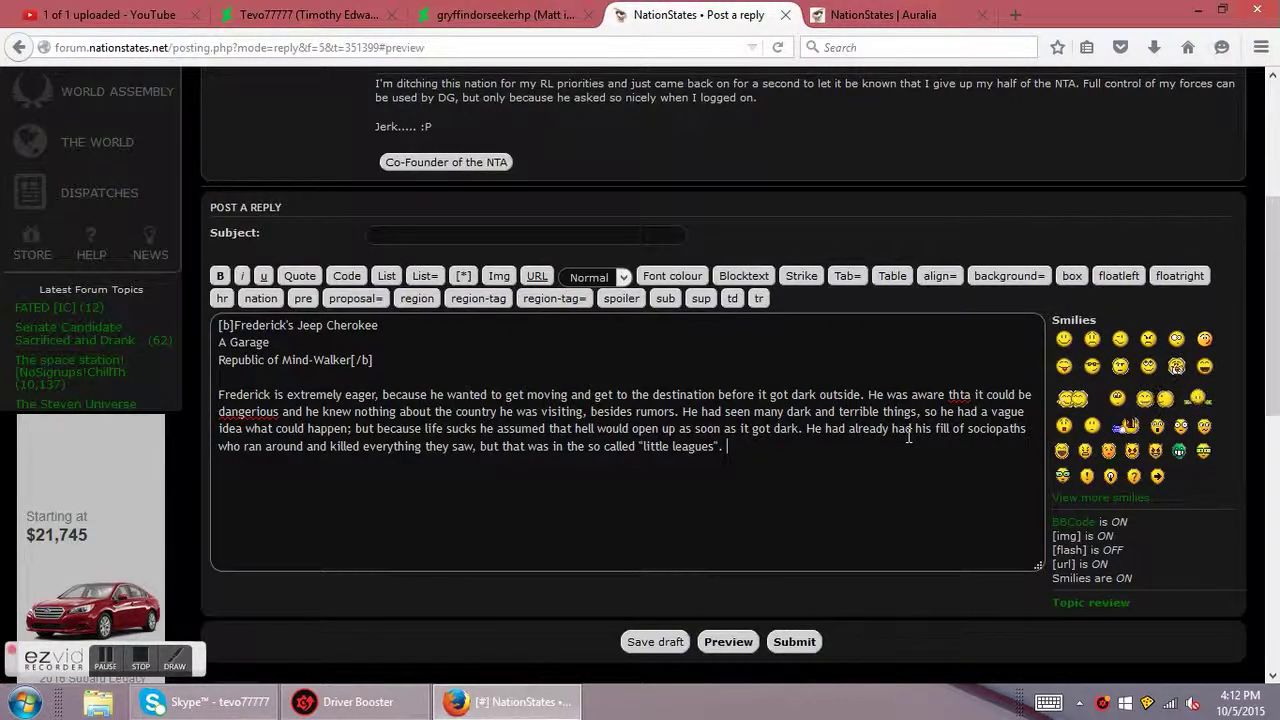
- Continue the paragraph with "No one from outside had been there in a very long time, besides the Mind-Walker trading convoys"
{"action": "type", "text": "No one from out"}
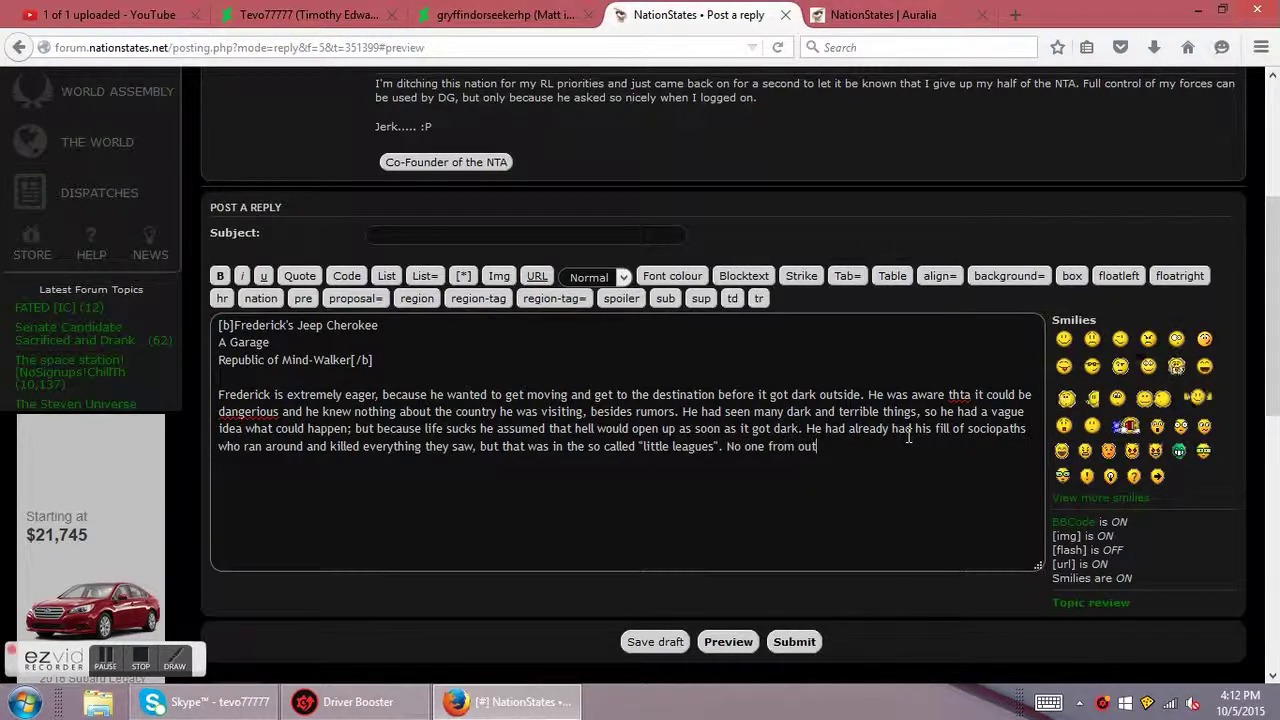
{"action": "type", "text": "side had been there i"}
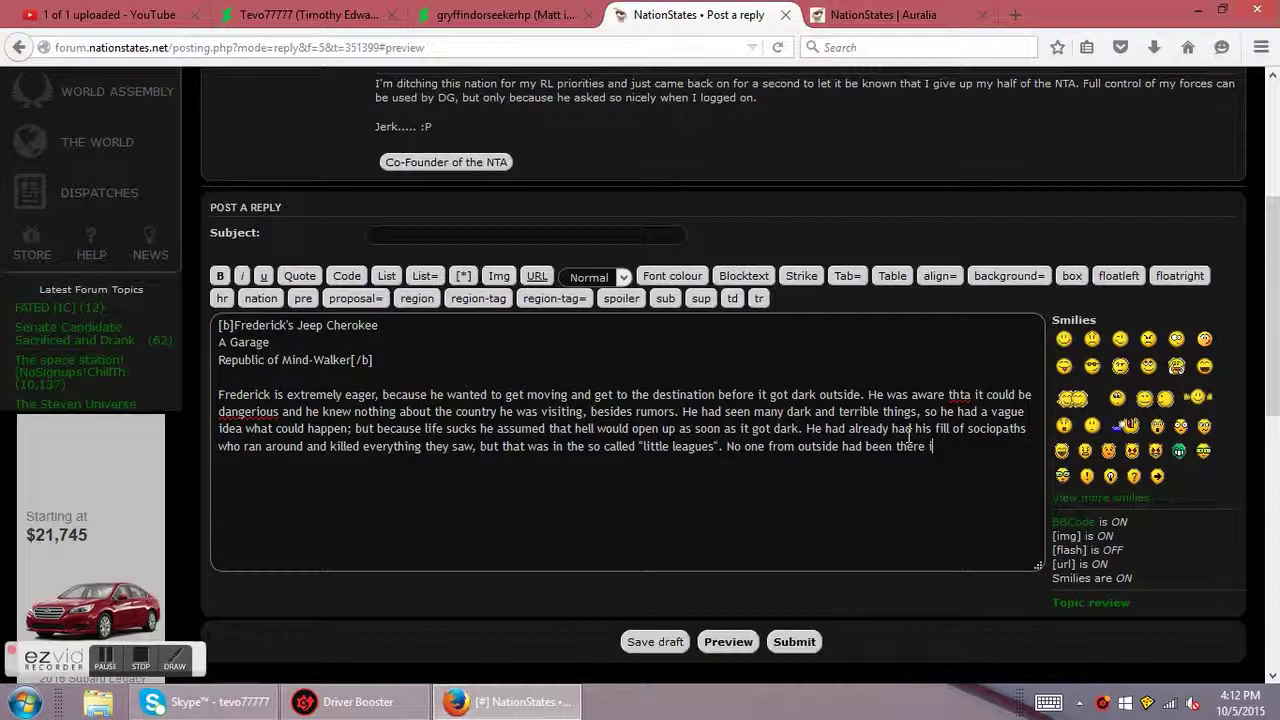
{"action": "type", "text": "n a very long"}
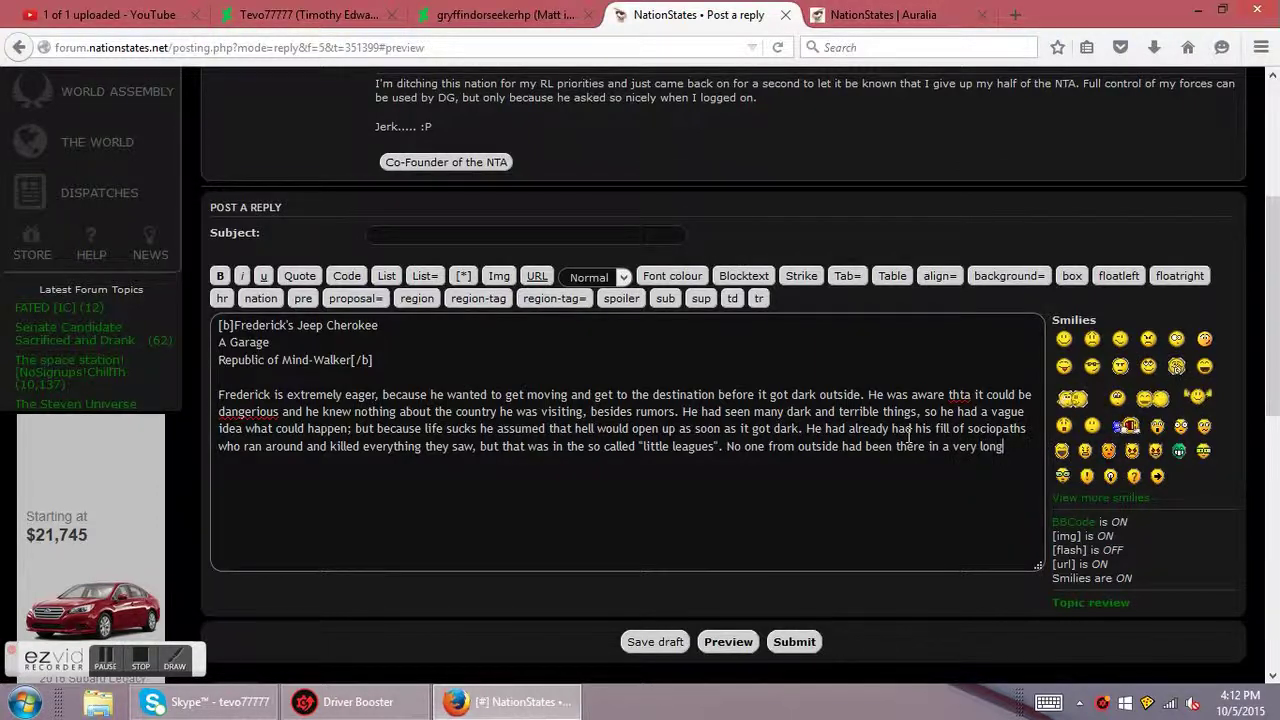
{"action": "type", "text": " time, besides the"}
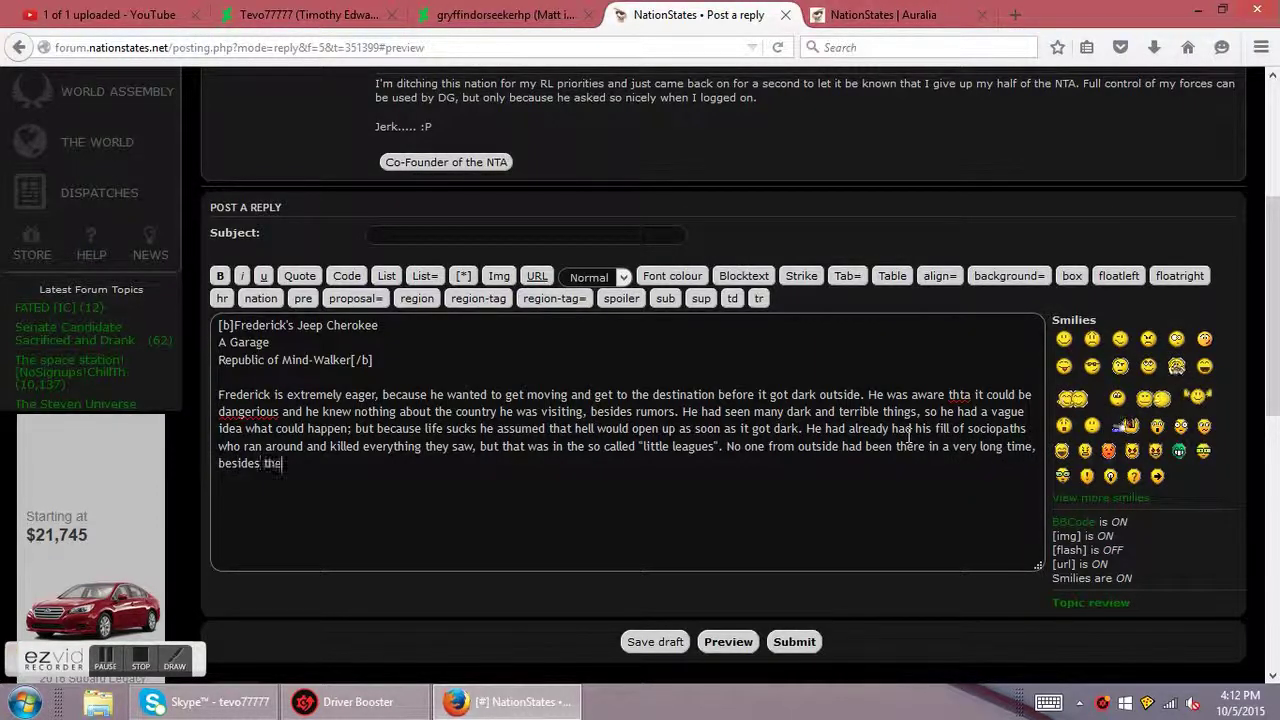
{"action": "type", "text": " Mind-Walke"}
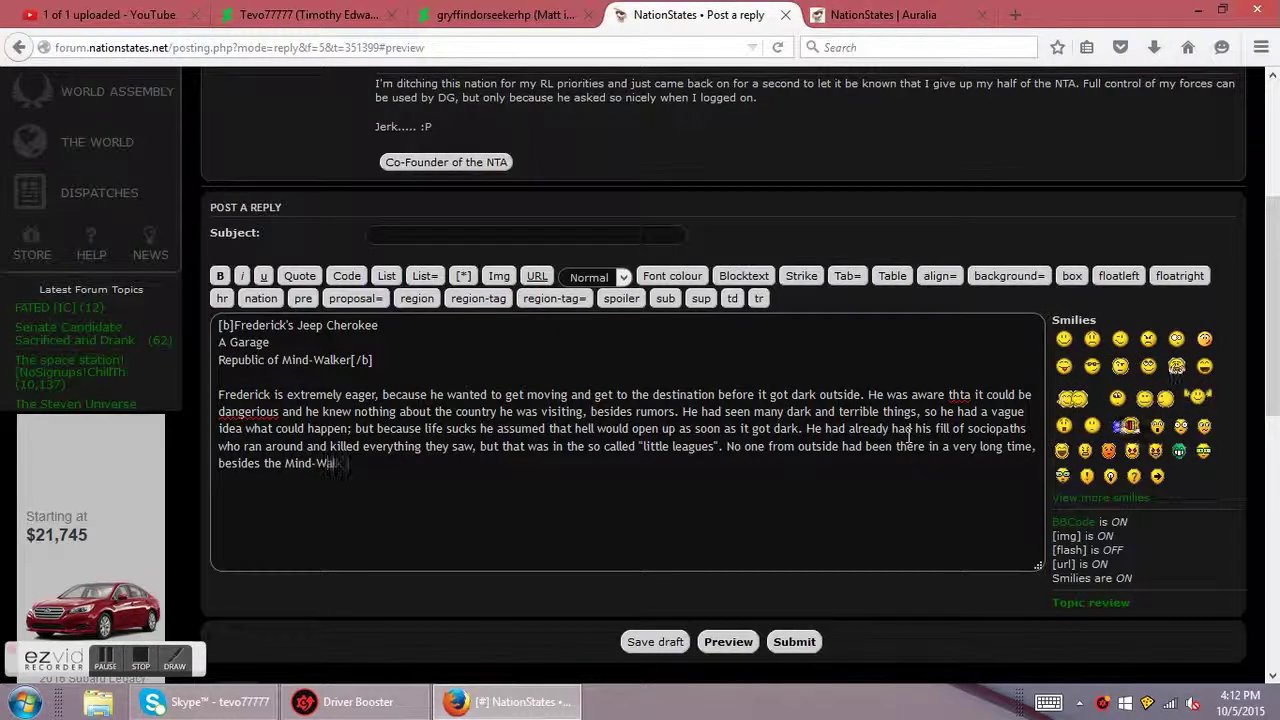
{"action": "type", "text": "r trai"}
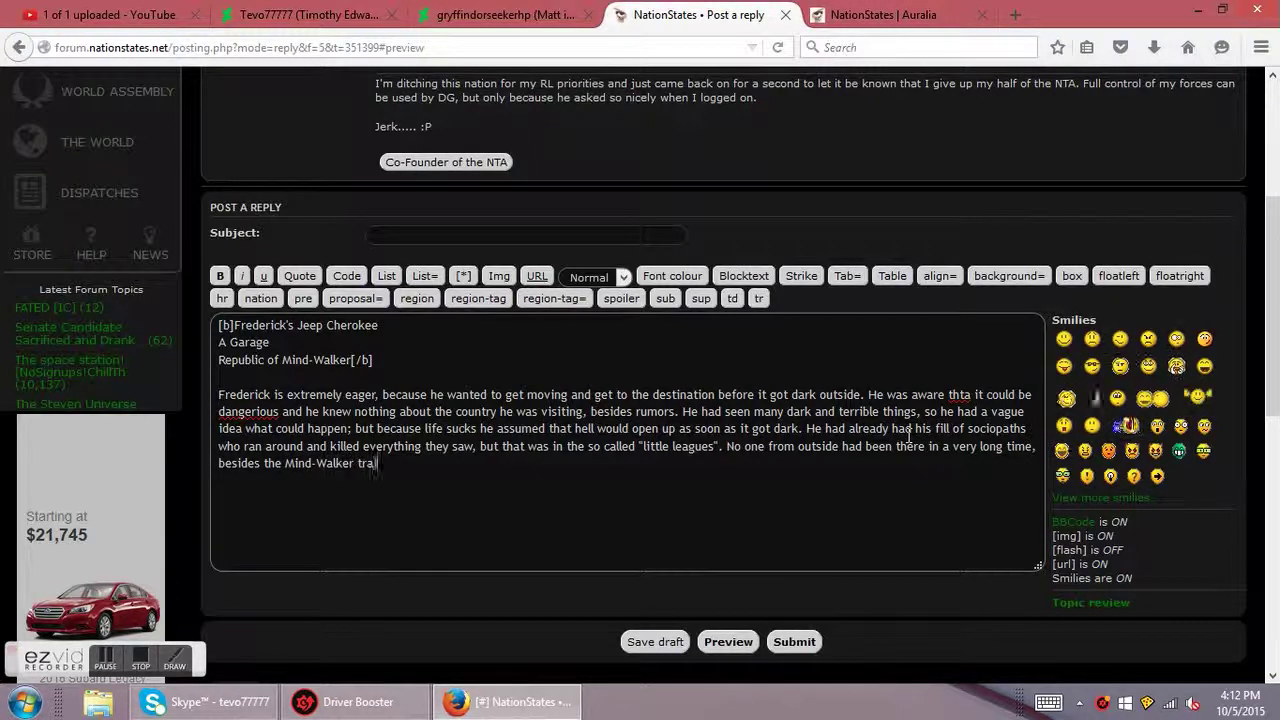
{"action": "key", "text": "BackSpace"}
{"action": "type", "text": "ding convoys"}
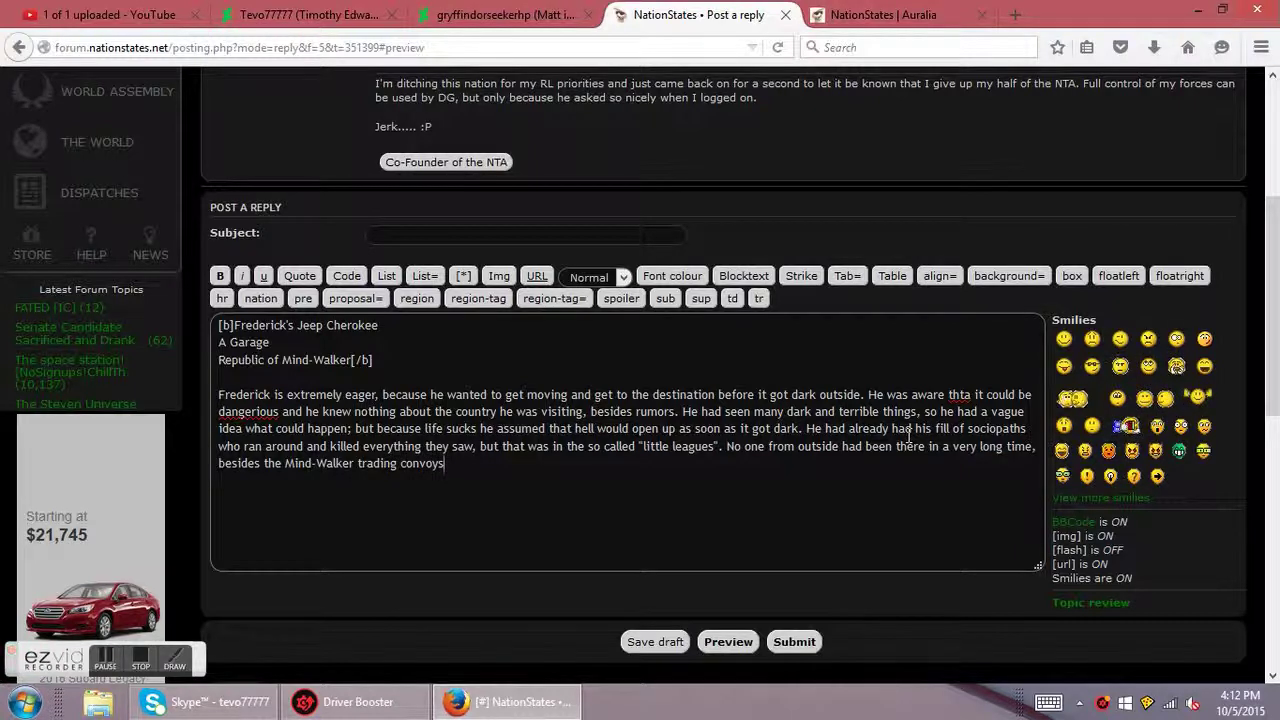
- Complete the sentence about the trading convoys with "; and there had to be logical reason for that."
{"action": "type", "text": "; and their had"}
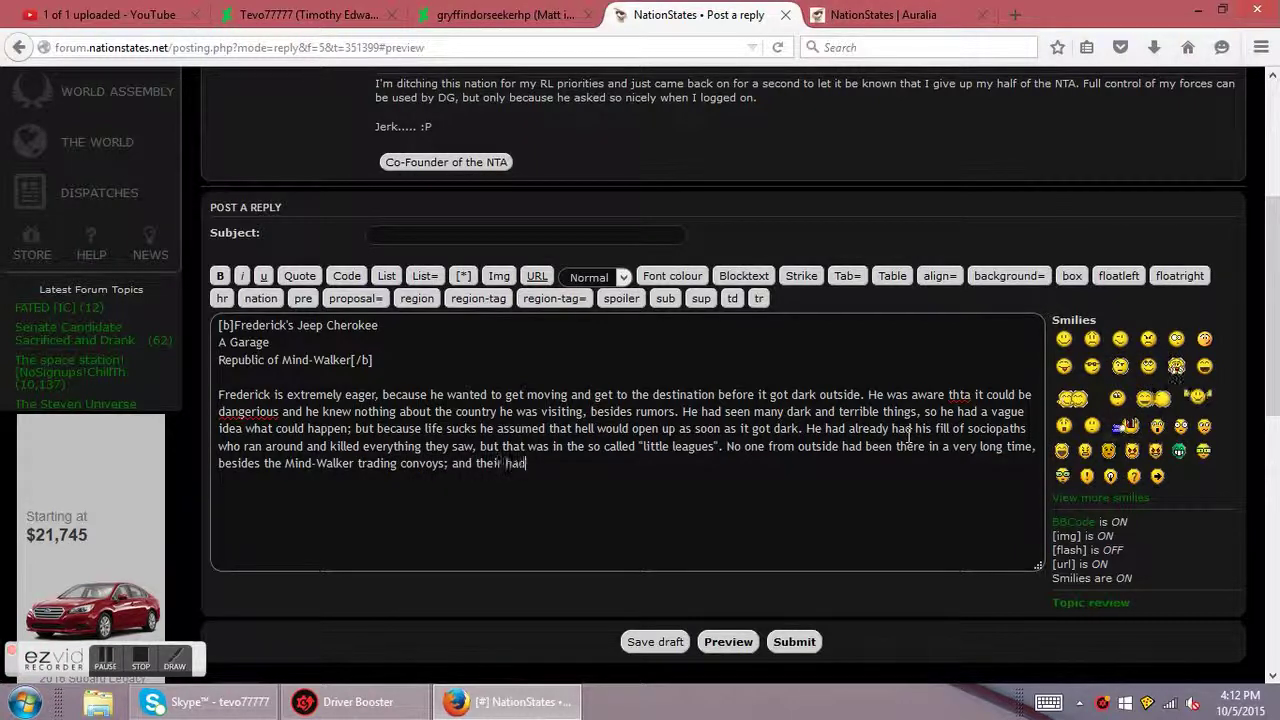
{"action": "left_click", "coordinate": [508, 463]}
{"action": "key", "text": "BackSpace"}
{"action": "key", "text": "BackSpace"}
{"action": "type", "text": "re had to be log"}
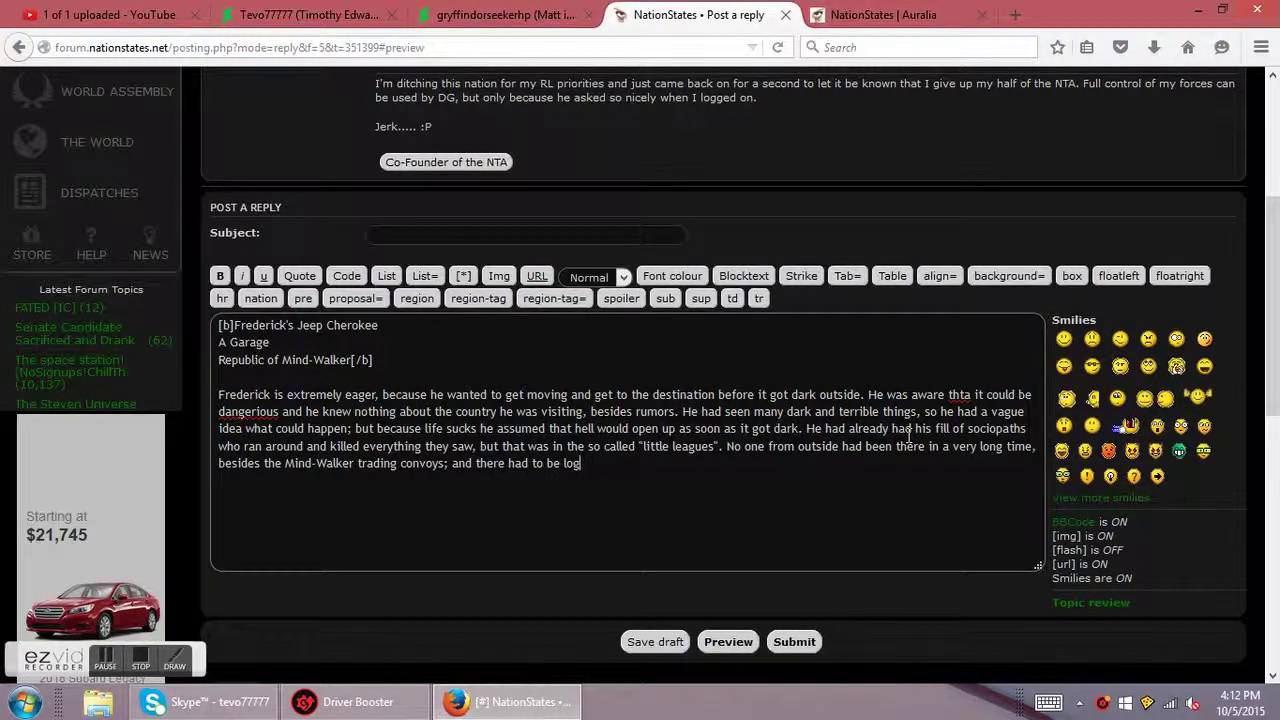
{"action": "type", "text": "ical reason for tha"}
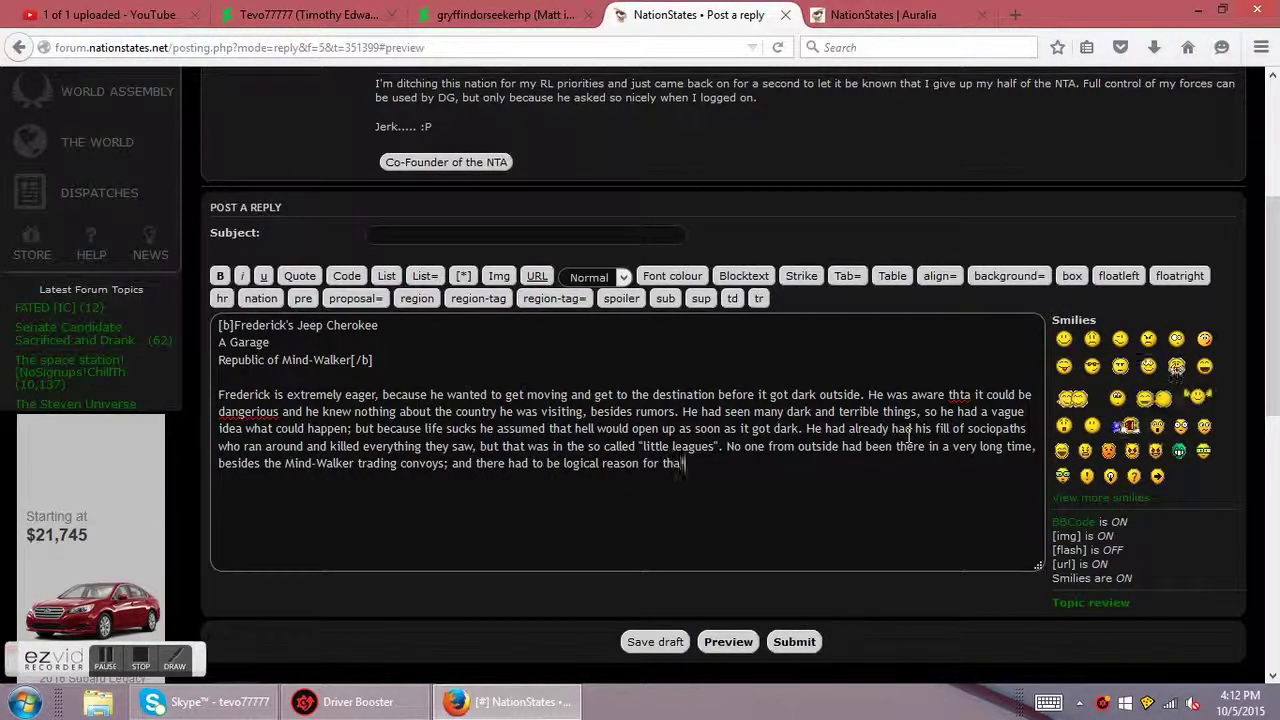
{"action": "type", "text": "t."}
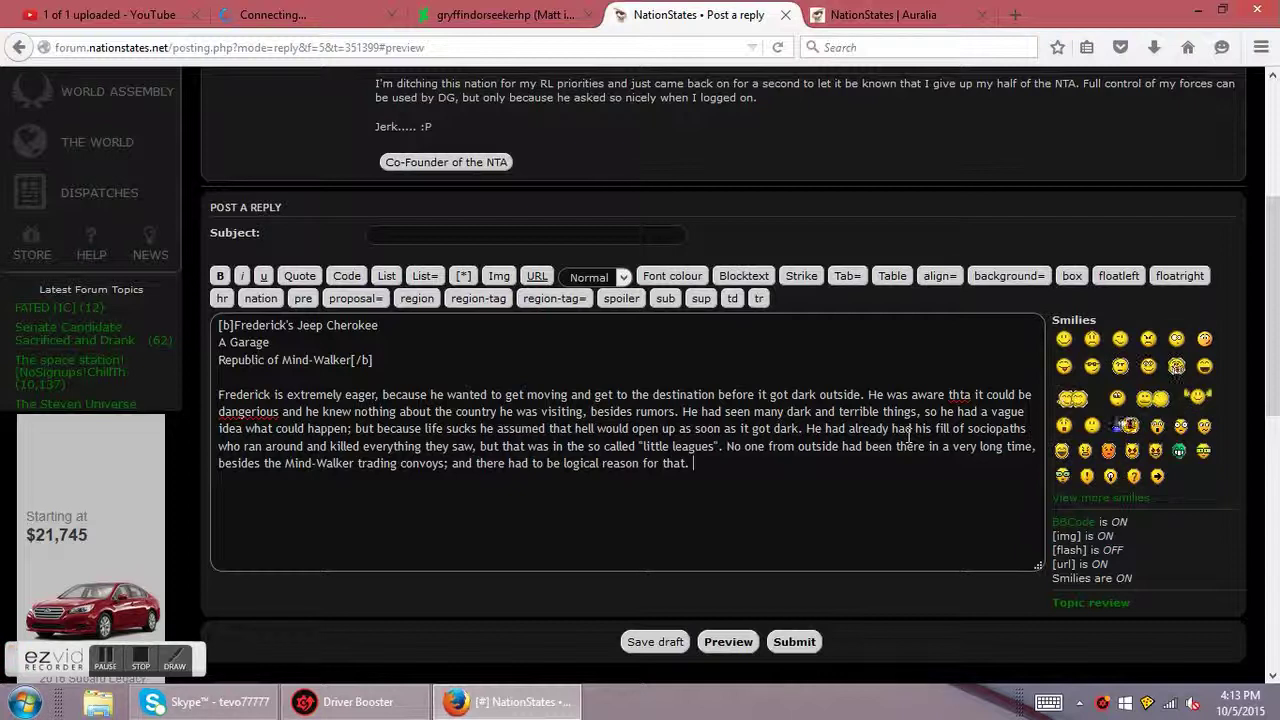
- Start a new sentence in the paragraph with "He had brought a really solid, mil-spec rifle that was"
{"action": "type", "text": "He has"}
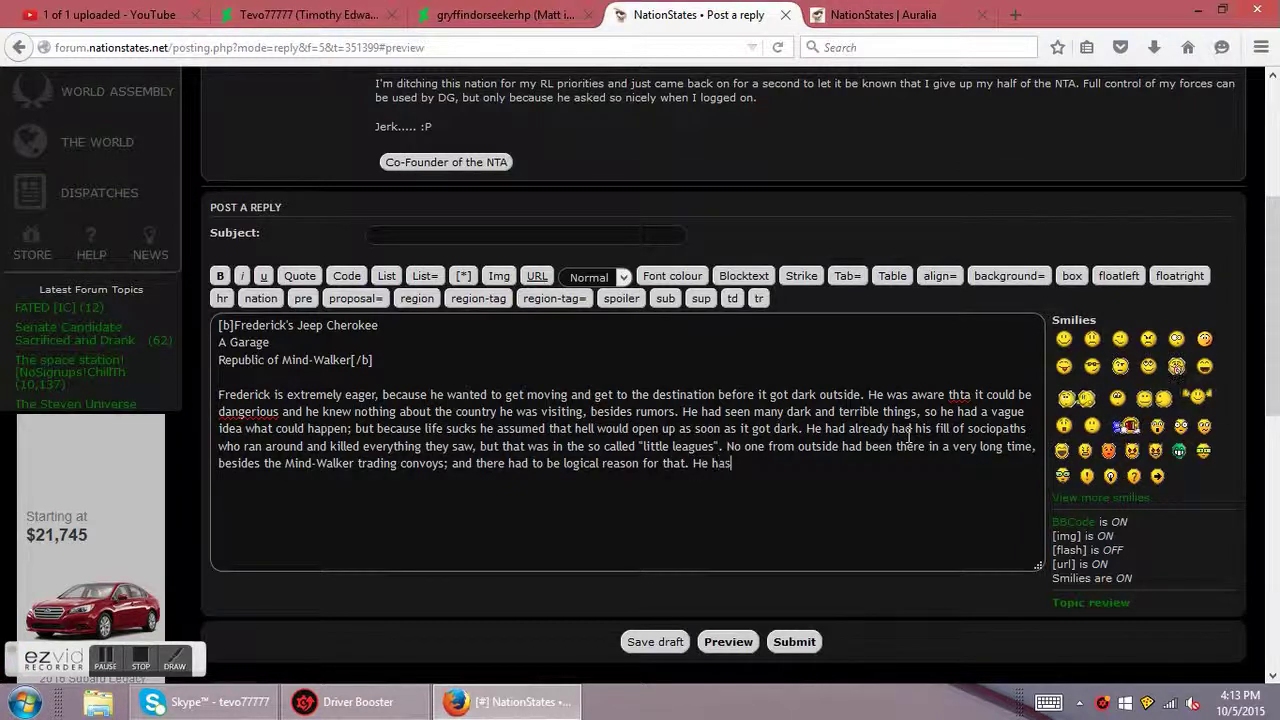
{"action": "key", "text": "BackSpace"}
{"action": "type", "text": "d brough"}
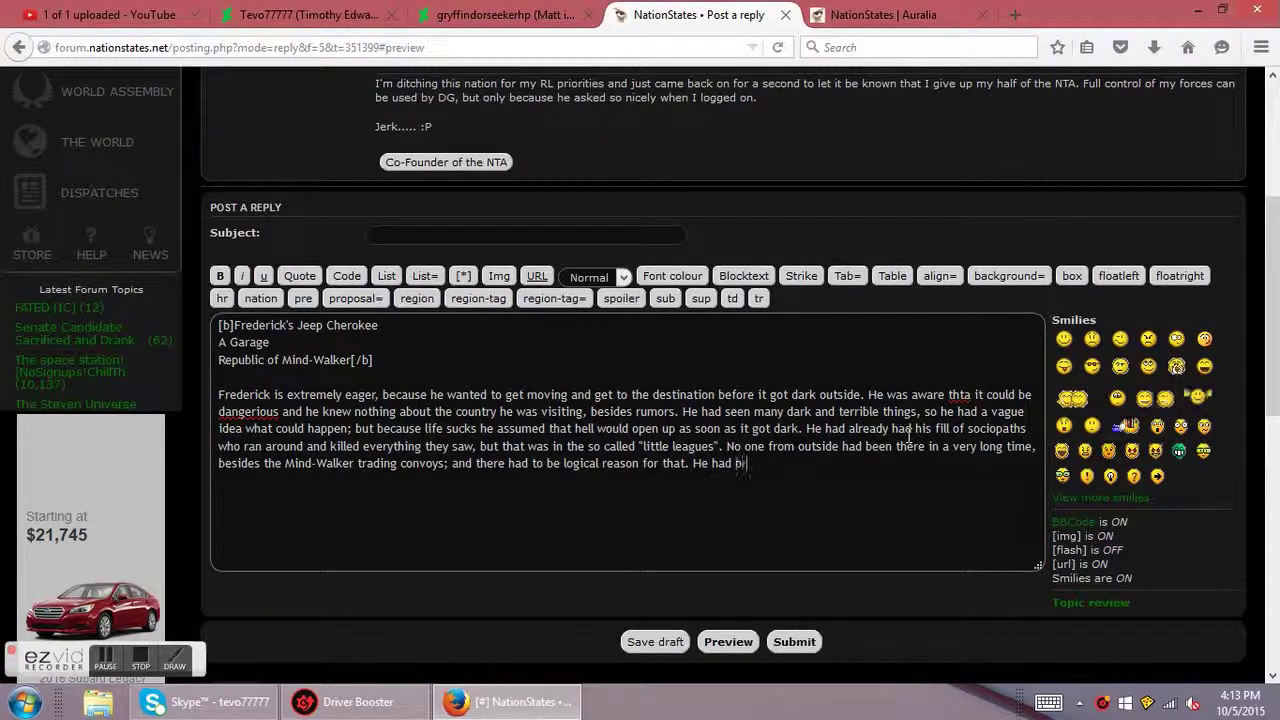
{"action": "type", "text": "t a"}
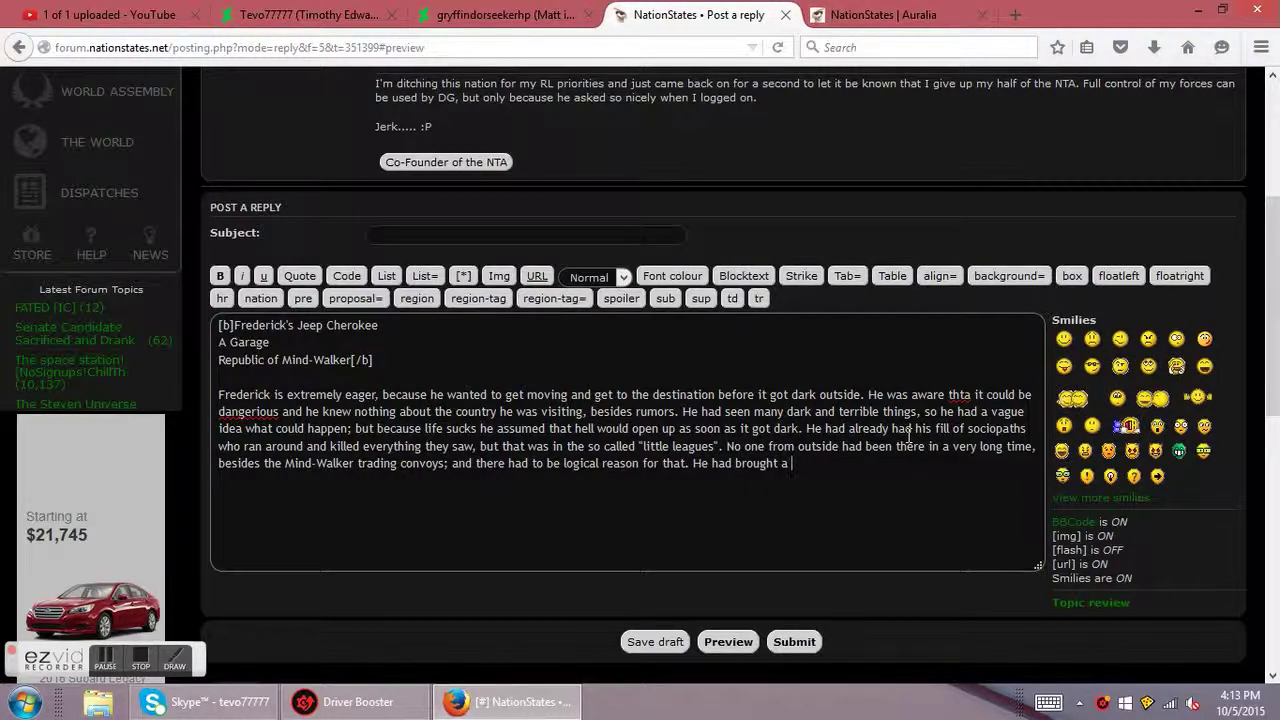
{"action": "type", "text": " really"}
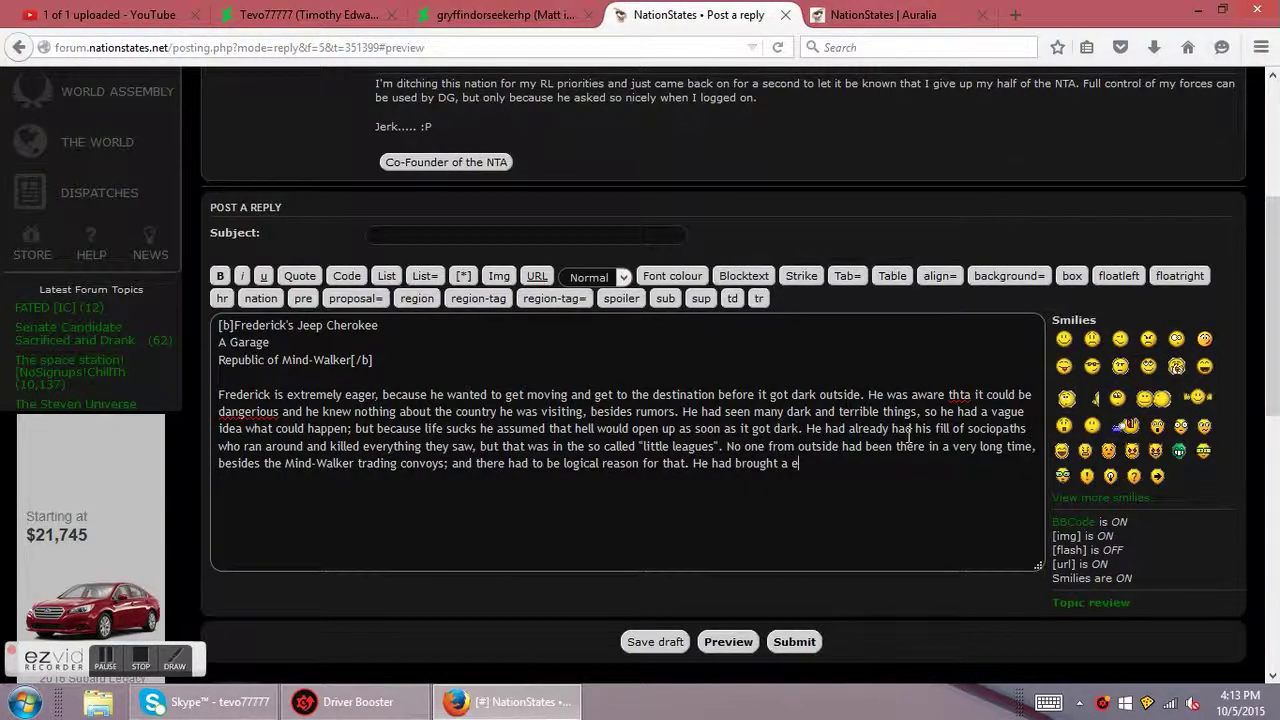
{"action": "type", "text": " solid, mi"}
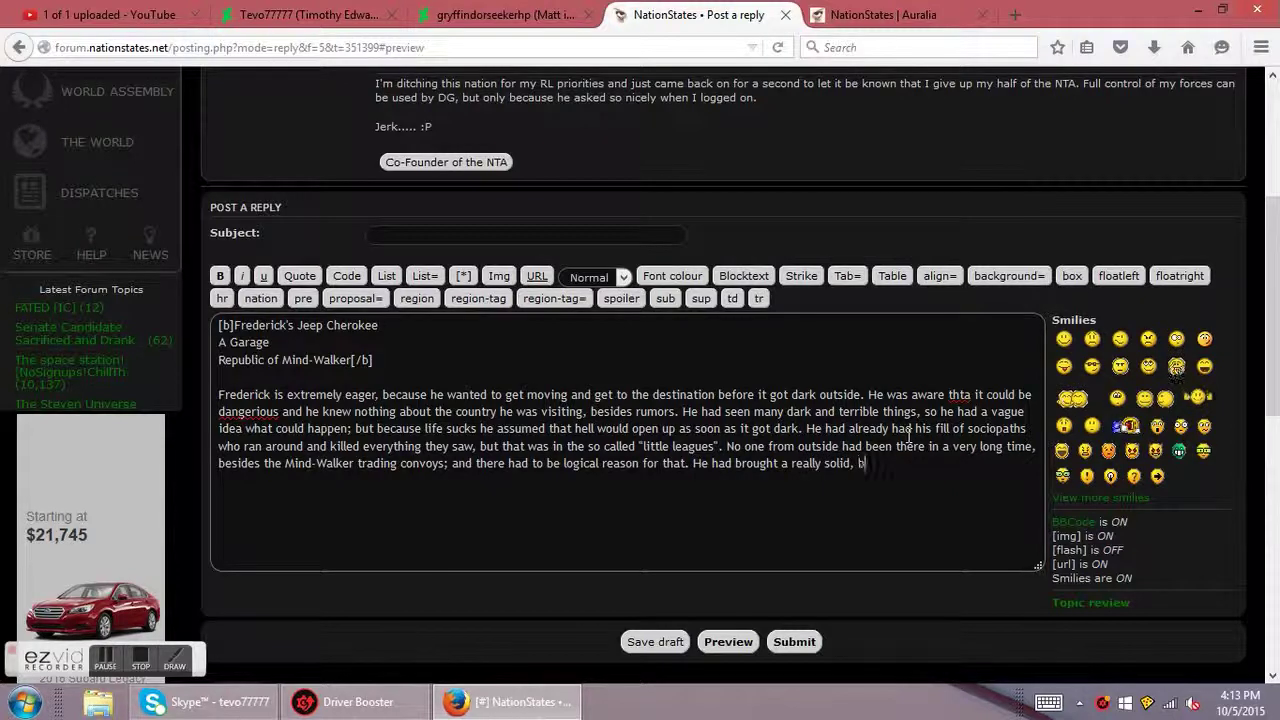
{"action": "type", "text": "l"}
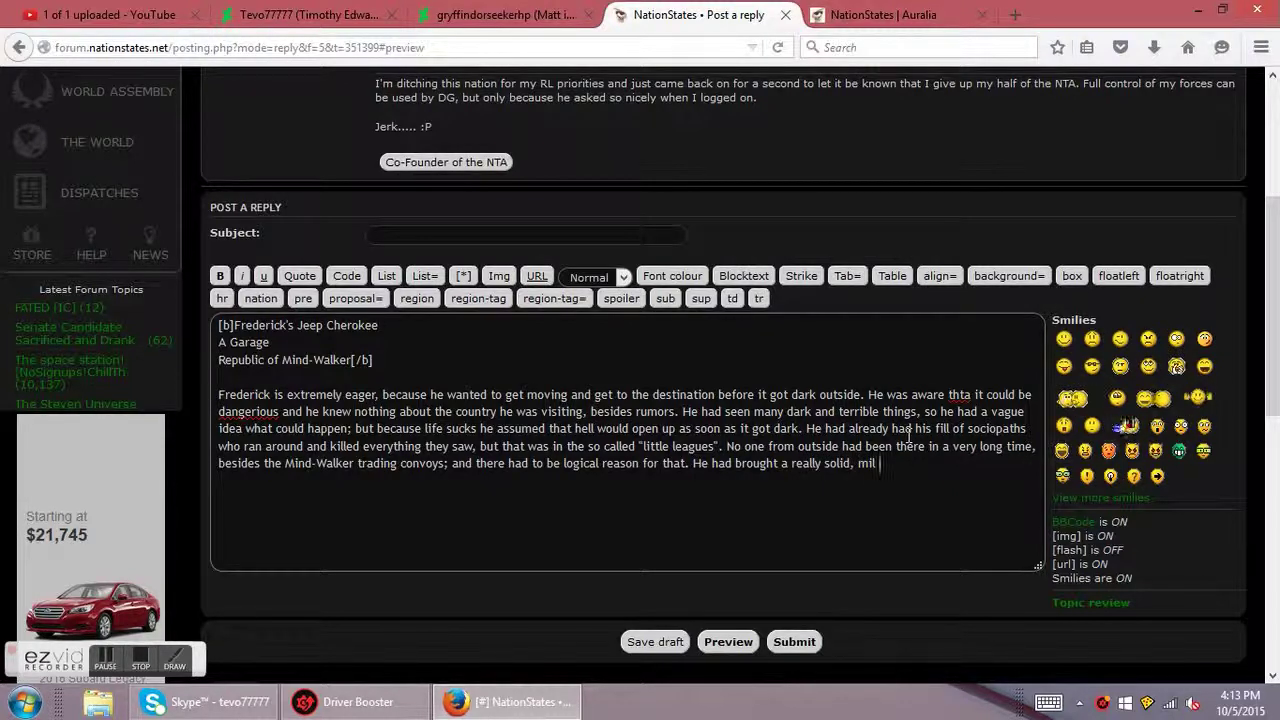
{"action": "type", "text": "-spec rifle that was"}
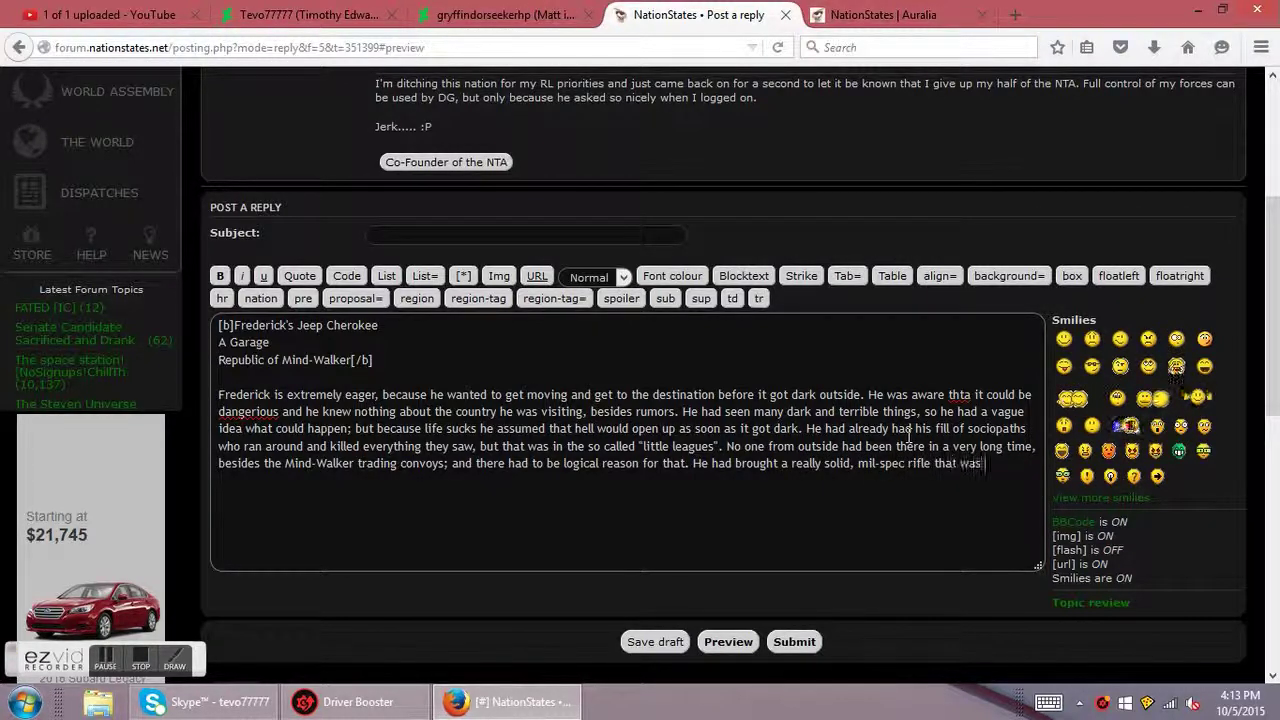
- Continue the rifle sentence with "more or less cutting edge for most of the world, and he knew it could blows holes in things"
{"action": "type", "text": " more or less cutti"}
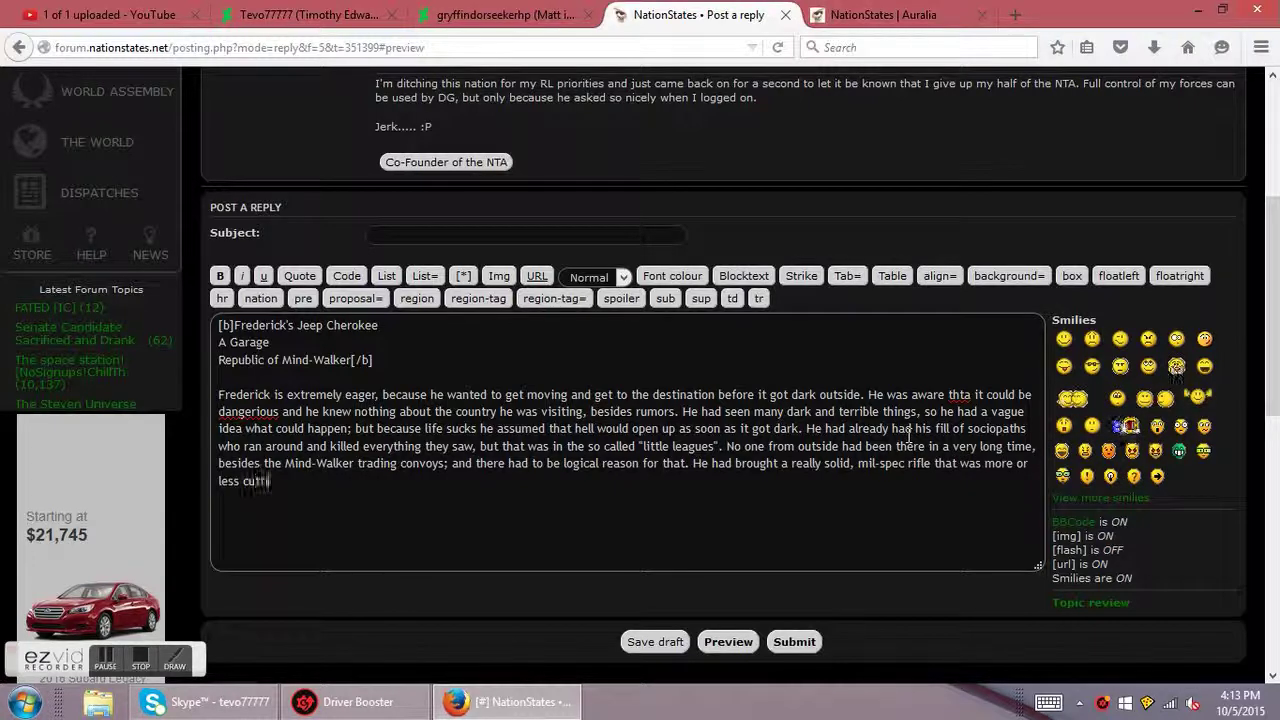
{"action": "type", "text": "ng edg"}
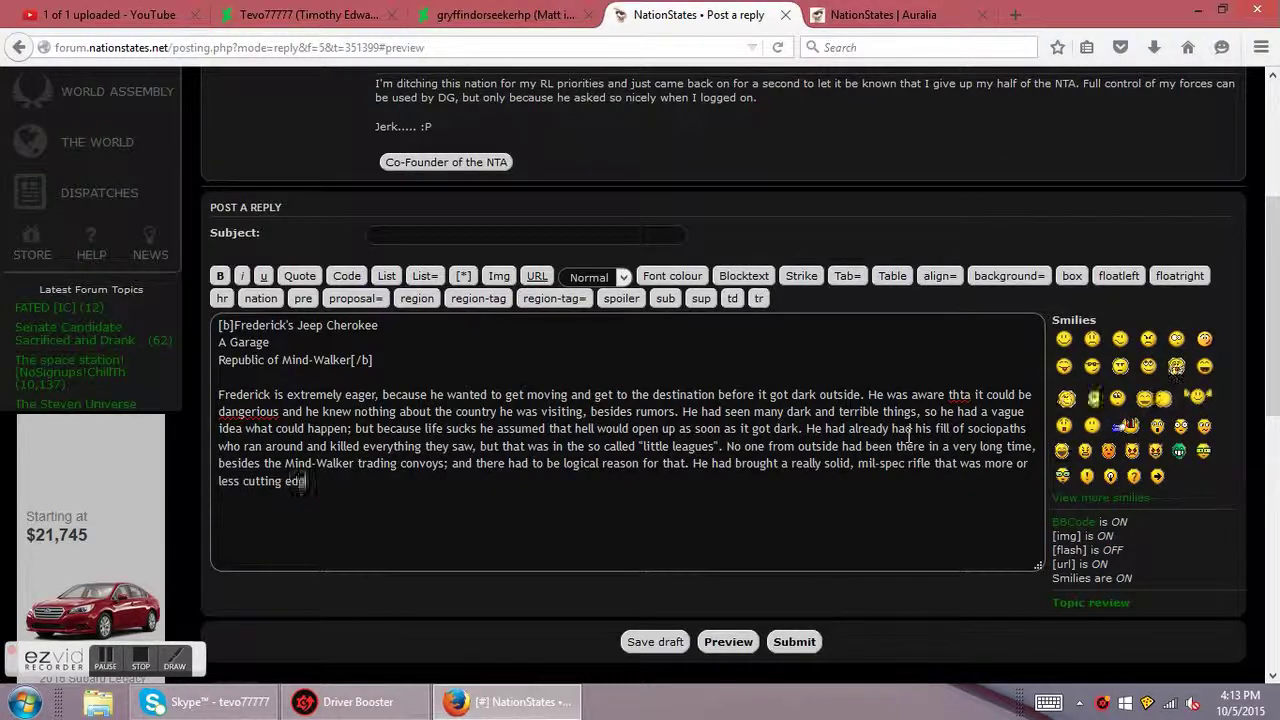
{"action": "type", "text": "e for most of"}
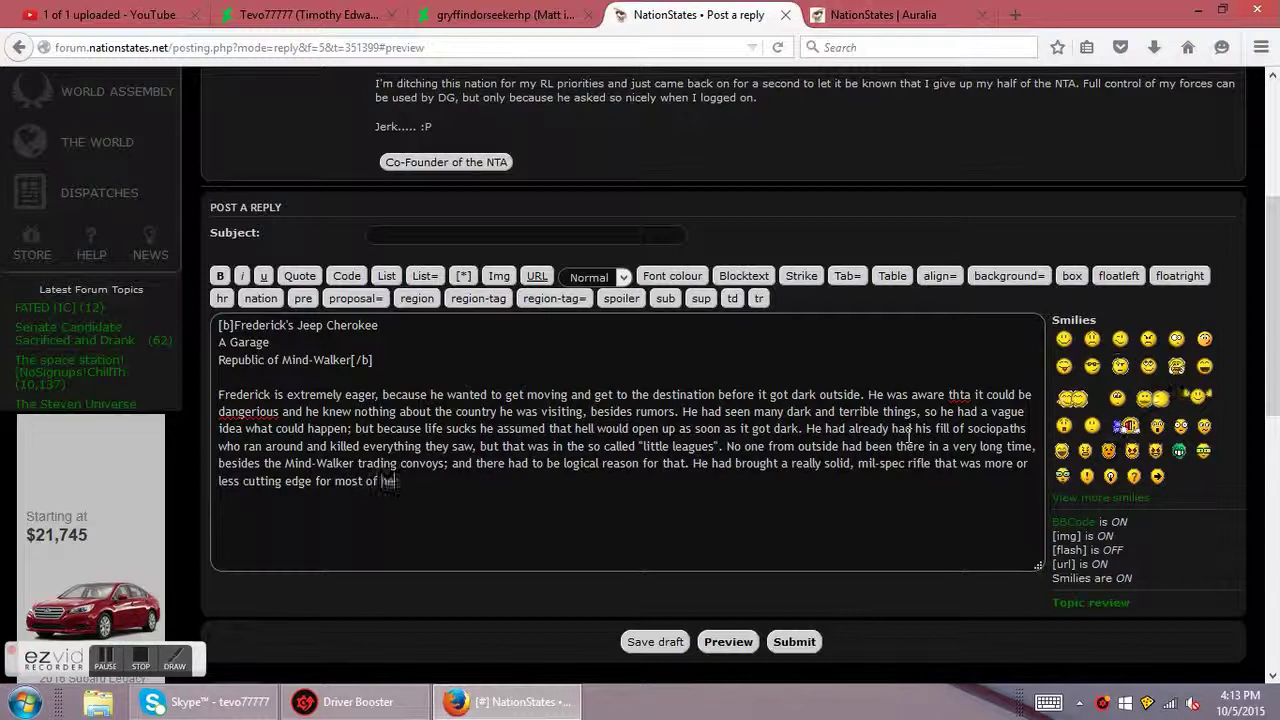
{"action": "type", "text": "the world, and h"}
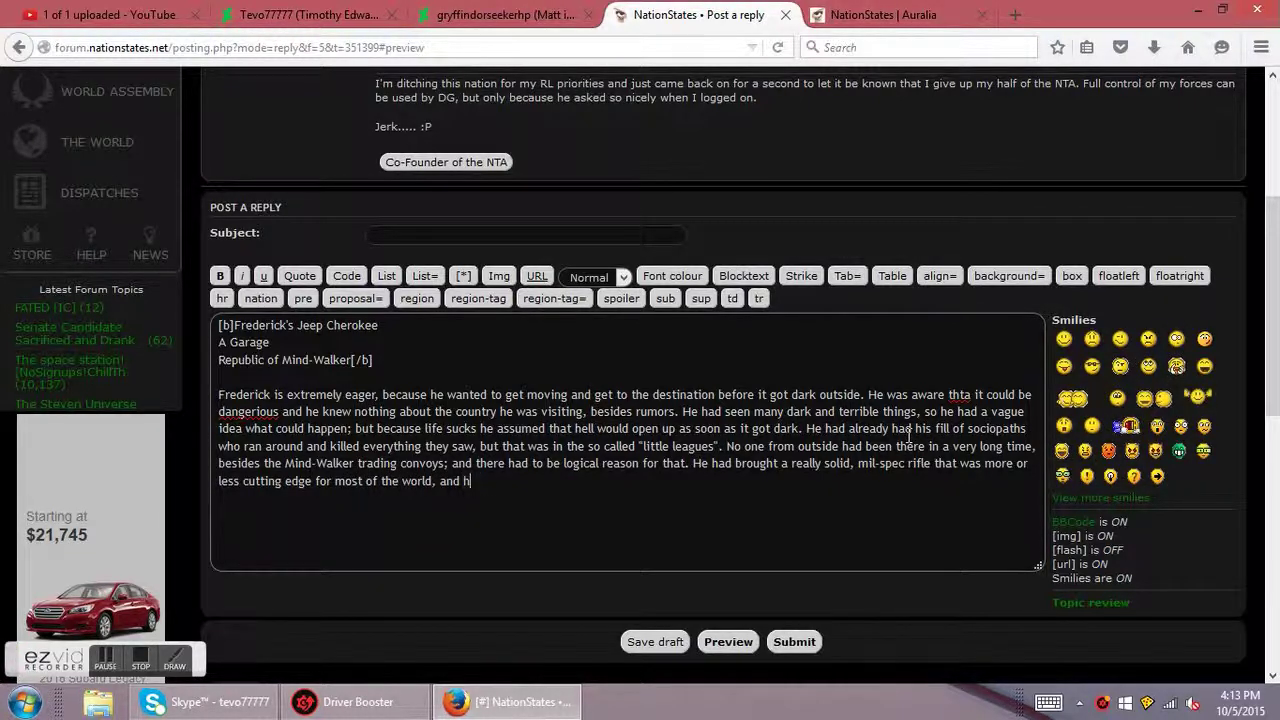
{"action": "type", "text": "e knew it could "}
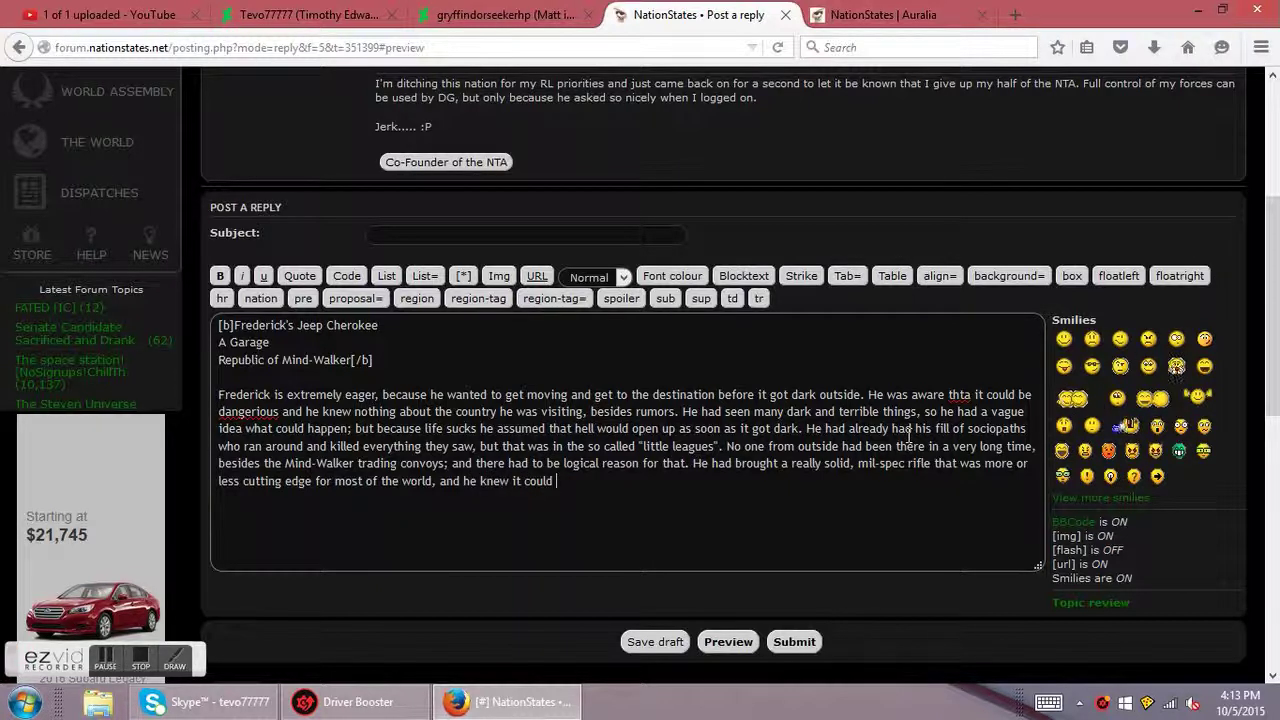
{"action": "type", "text": "blows holes"}
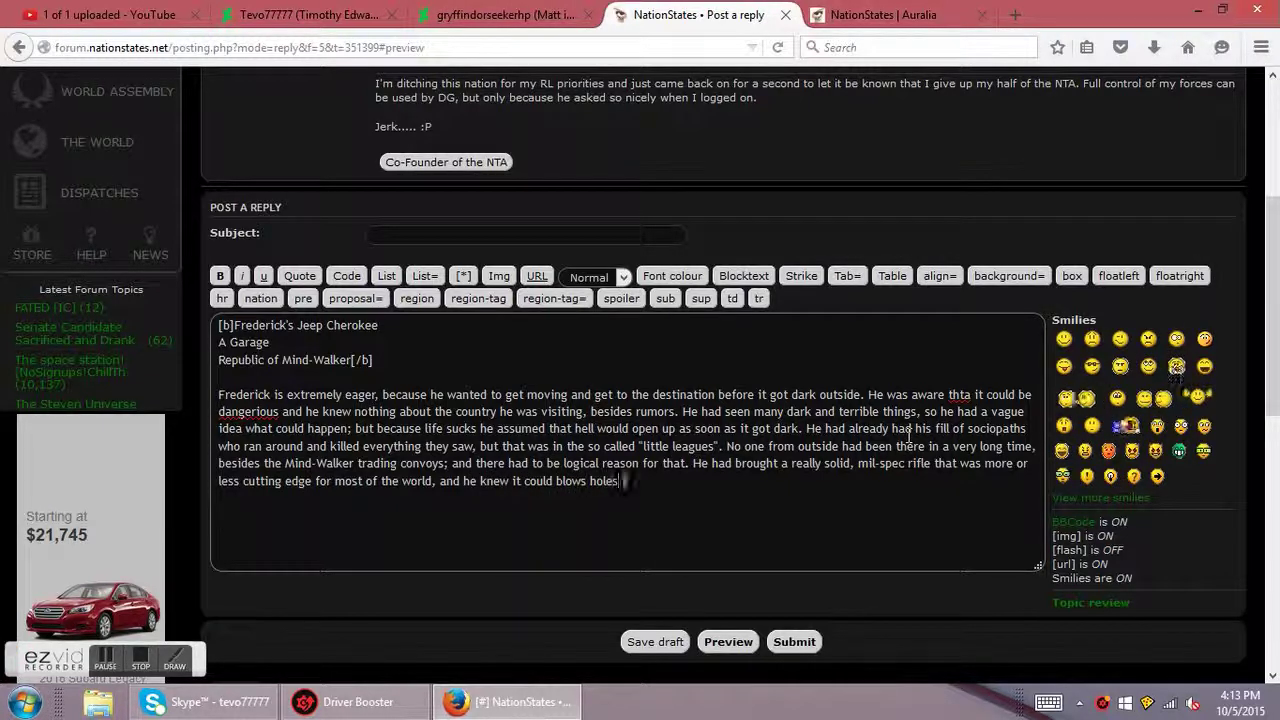
{"action": "type", "text": " in things"}
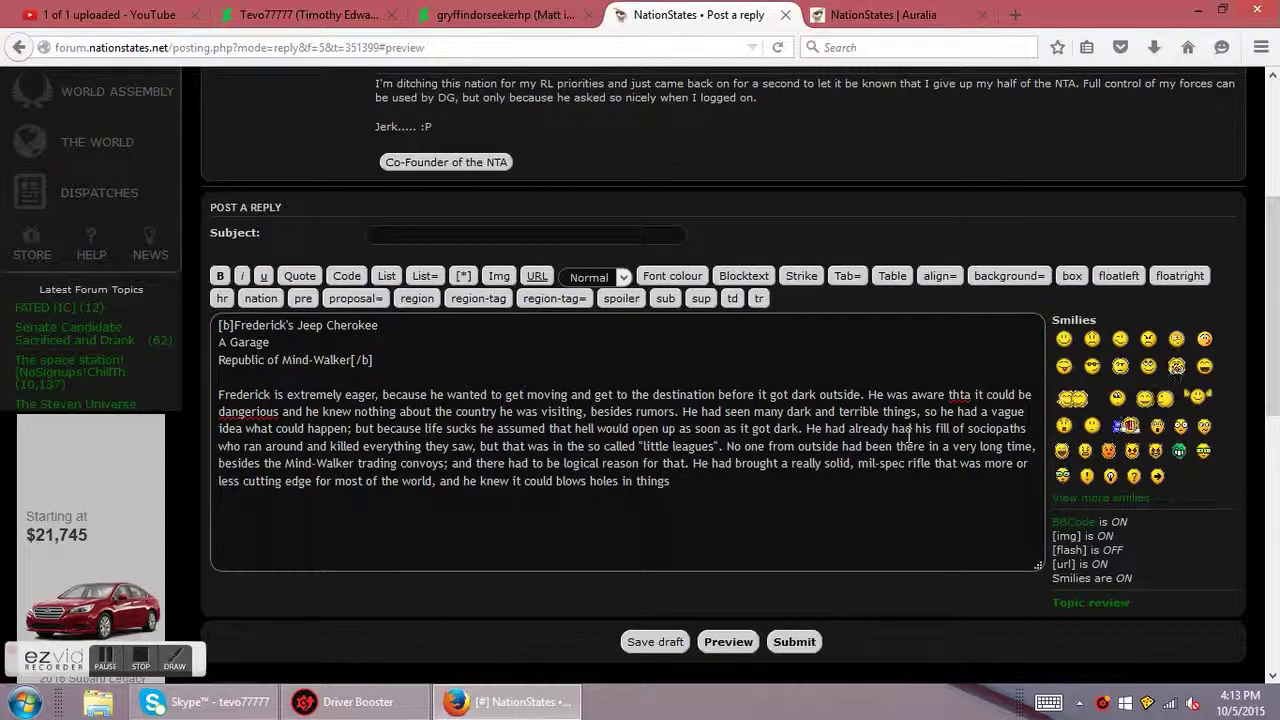
- Finish the rifle sentence with "; the question was if those holes would be big enough."
{"action": "type", "text": "; the quest"}
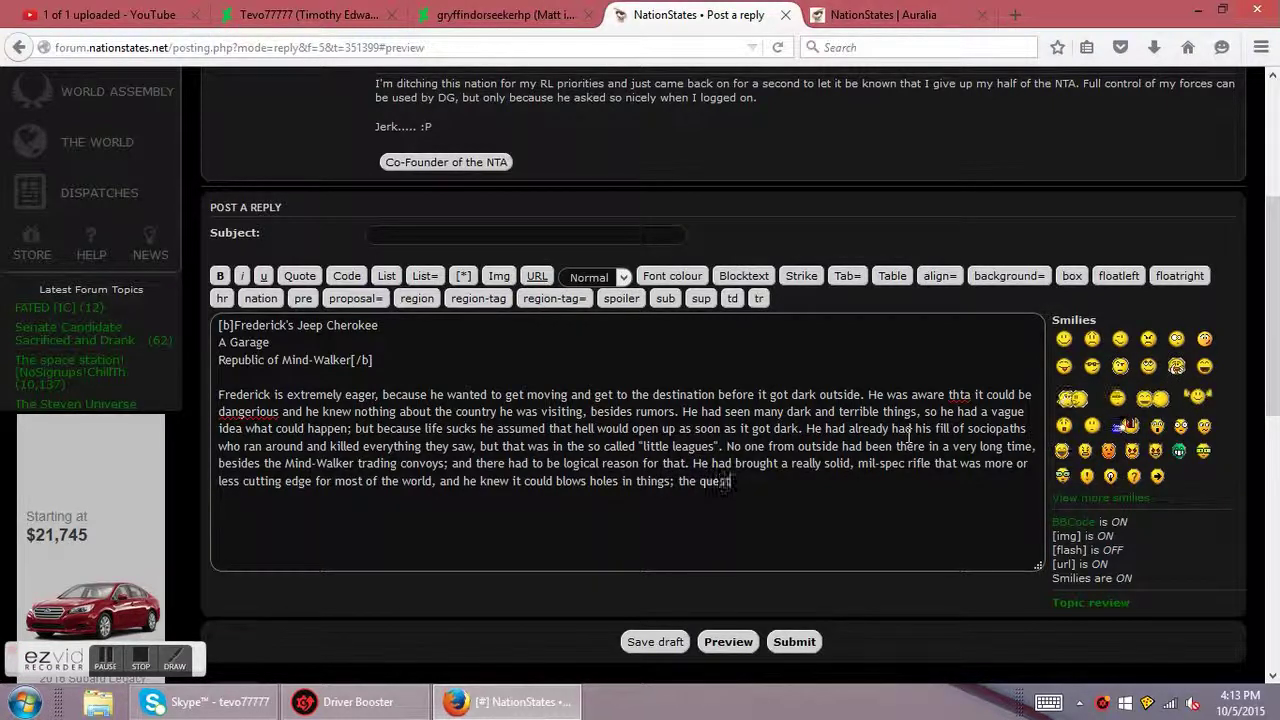
{"action": "type", "text": "ion was if th"}
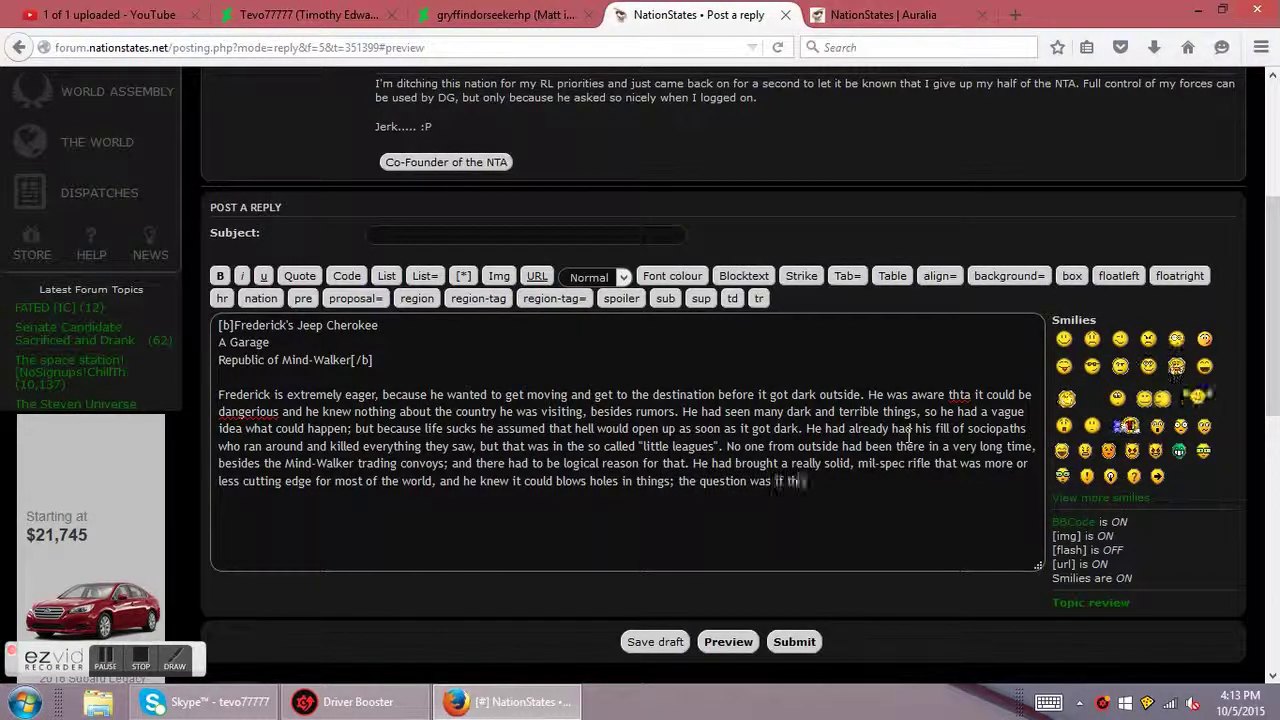
{"action": "type", "text": "ose holes would"}
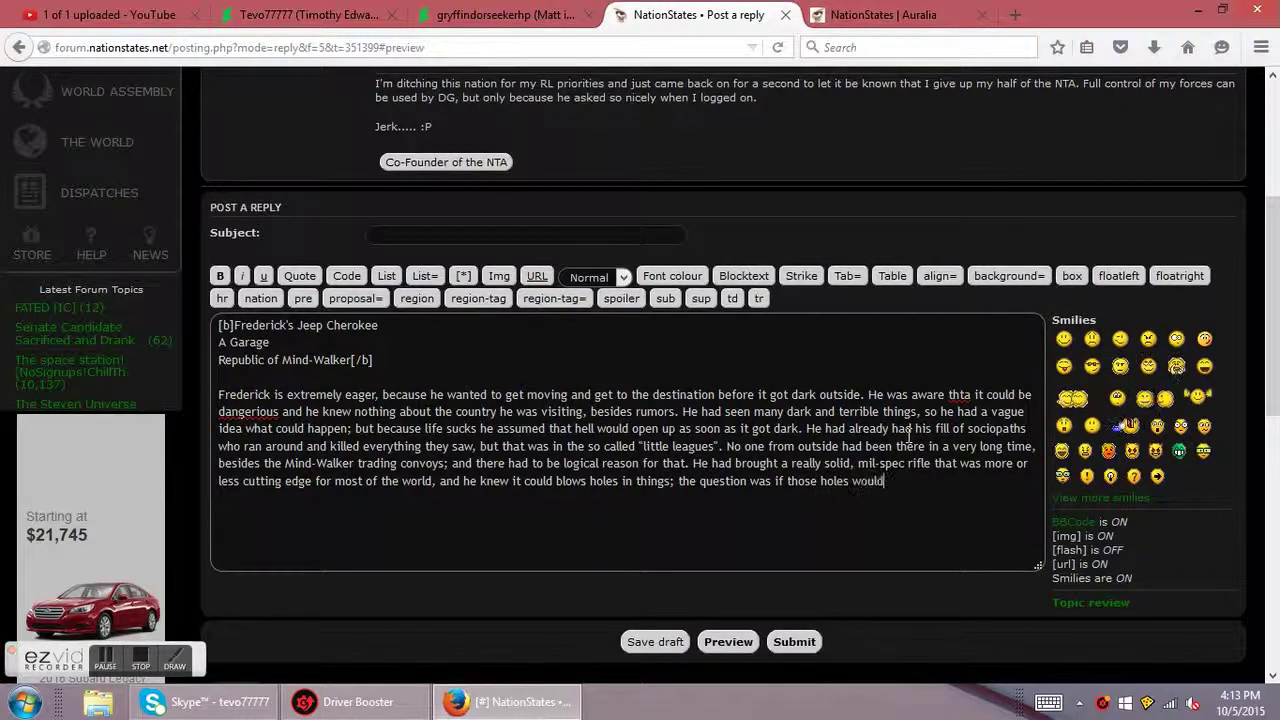
{"action": "type", "text": " be big enough."}
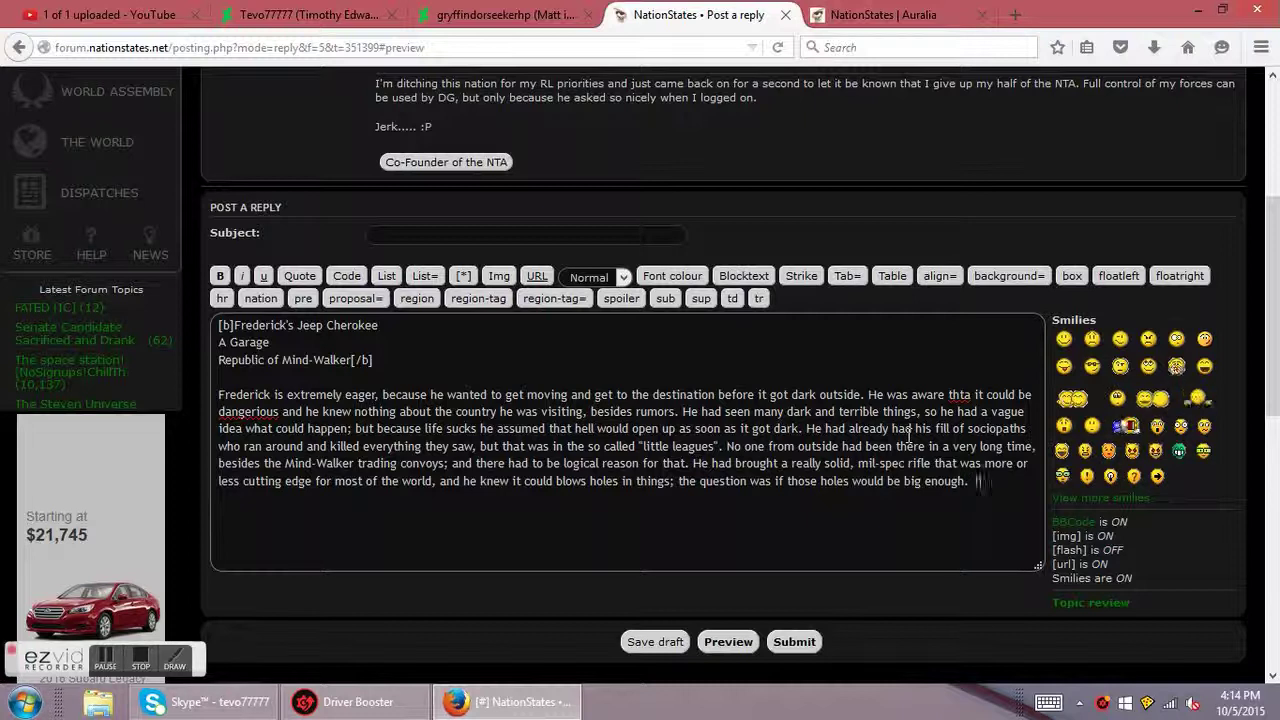
- Start a new sentence with "The issue was that even though his ammo was cheap and more of it was said to be in the destination,"
{"action": "type", "text": "issue was that er"}
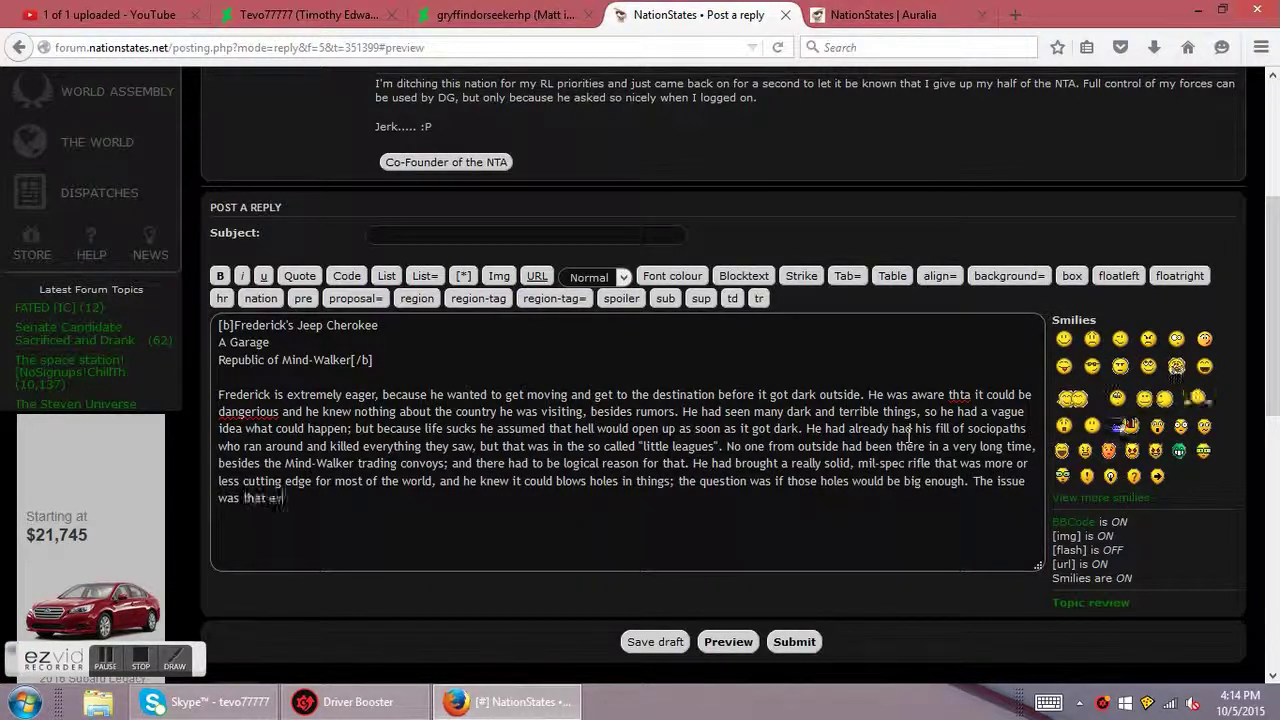
{"action": "key", "text": "BackSpace"}
{"action": "type", "text": "ven though his am"}
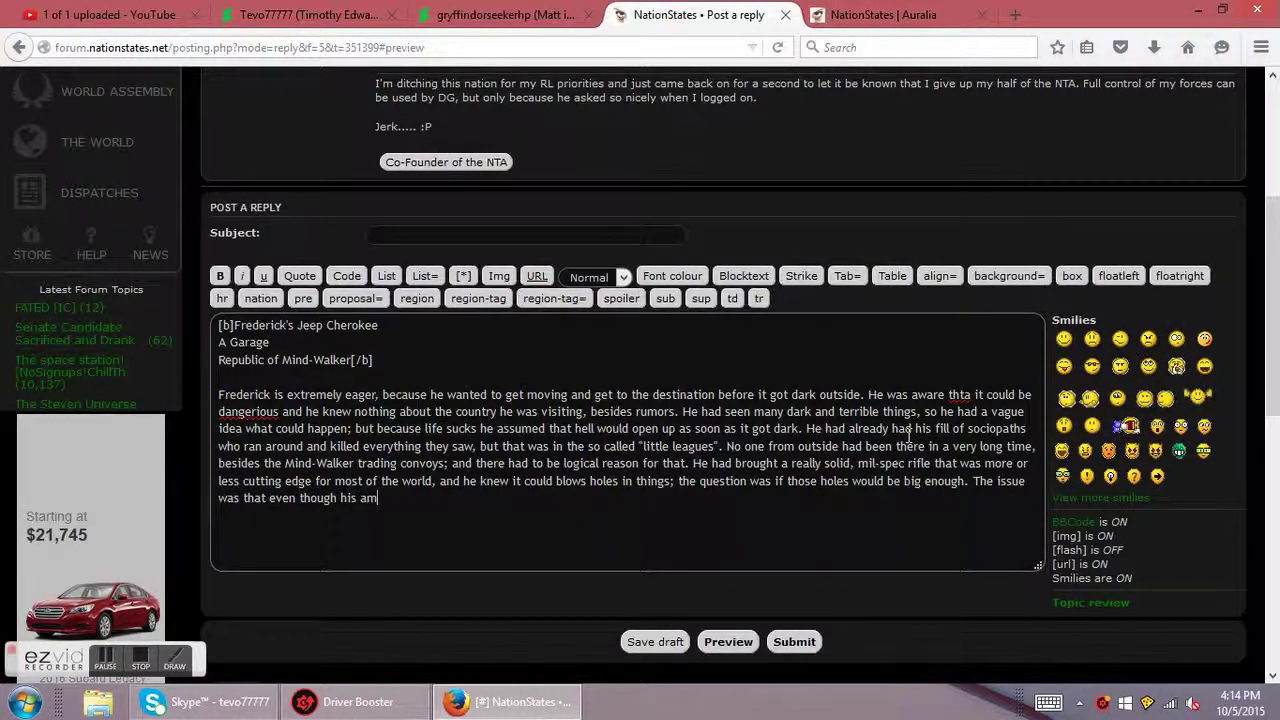
{"action": "type", "text": "mo was ch"}
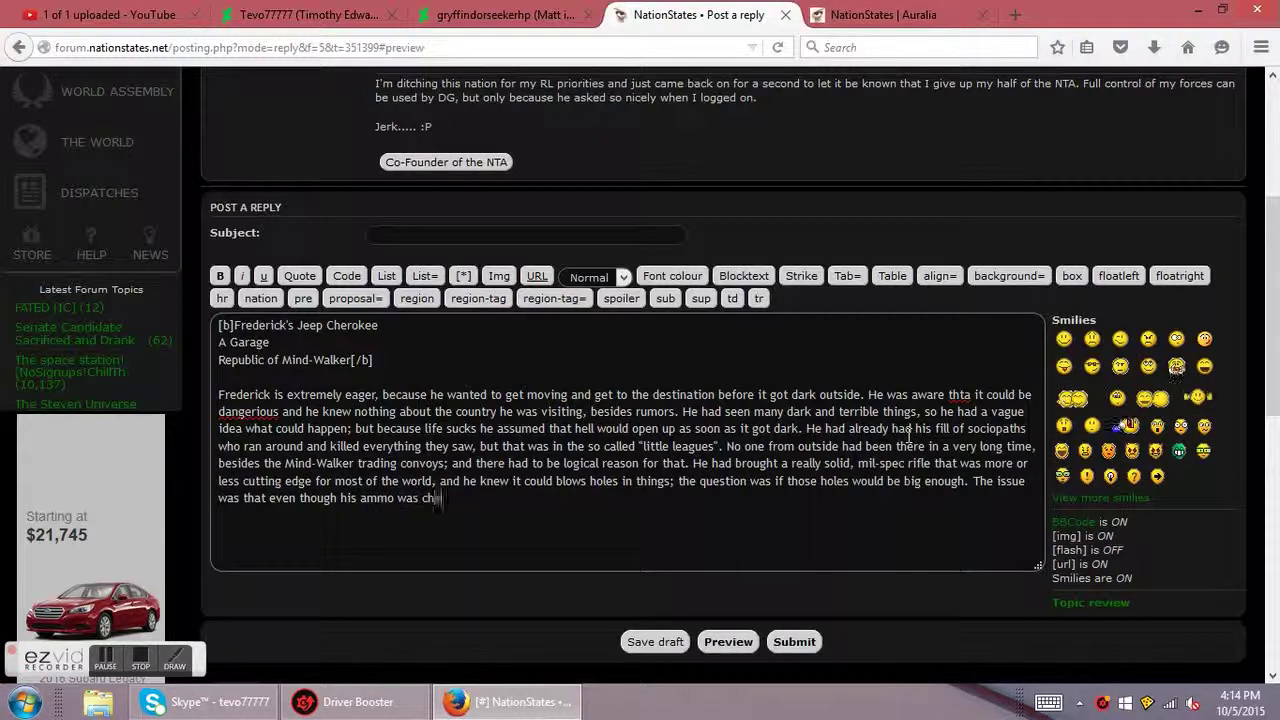
{"action": "type", "text": "eap and more of it was"}
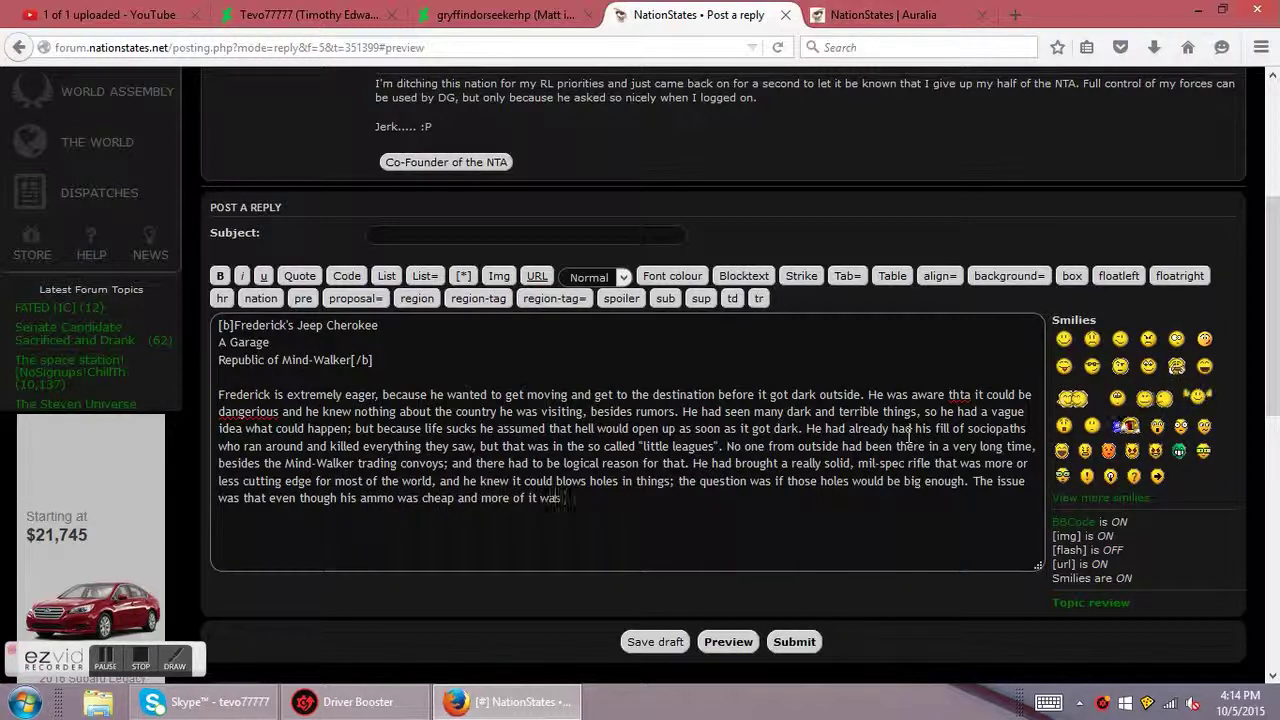
{"action": "type", "text": " said to be in the"}
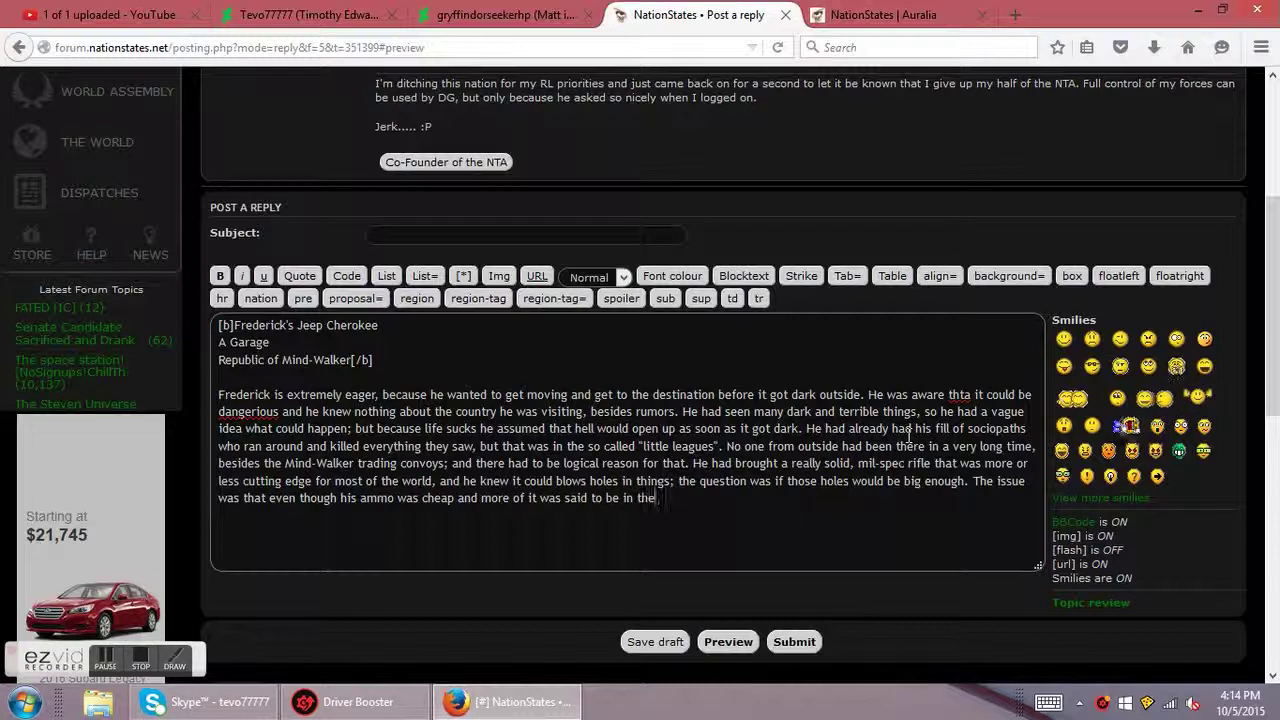
{"action": "type", "text": " des"}
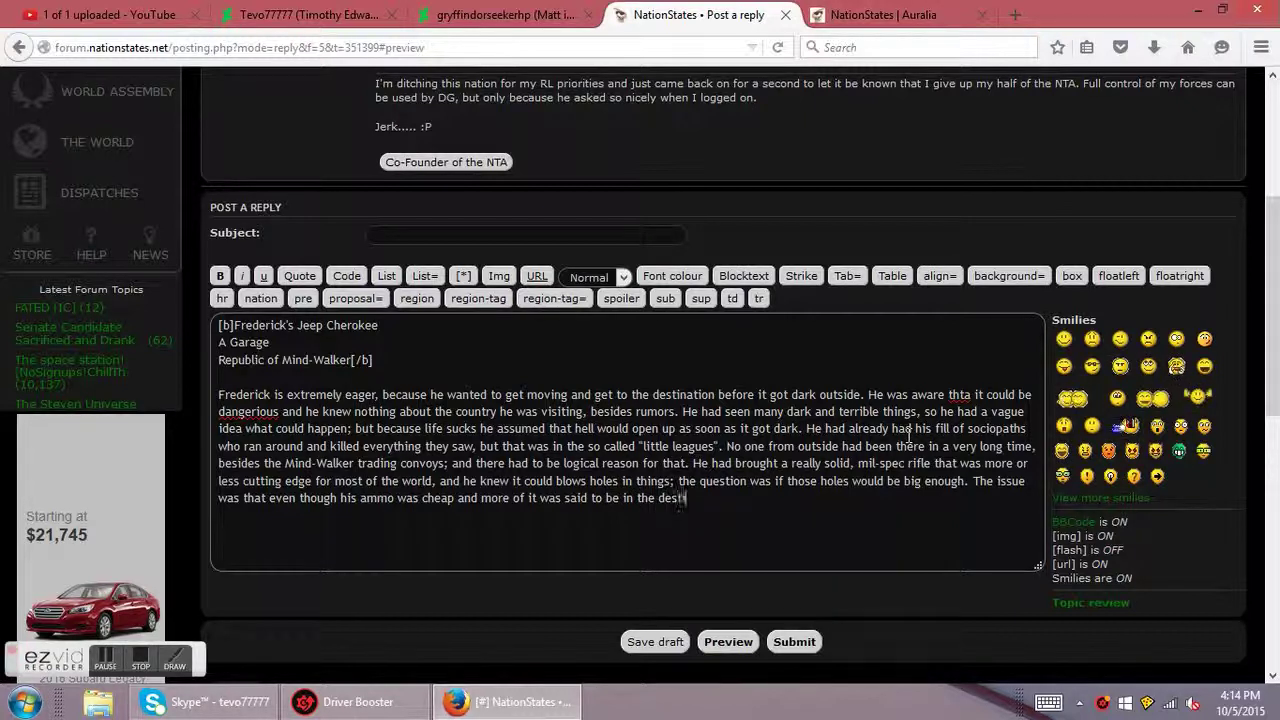
{"action": "type", "text": "tination, "}
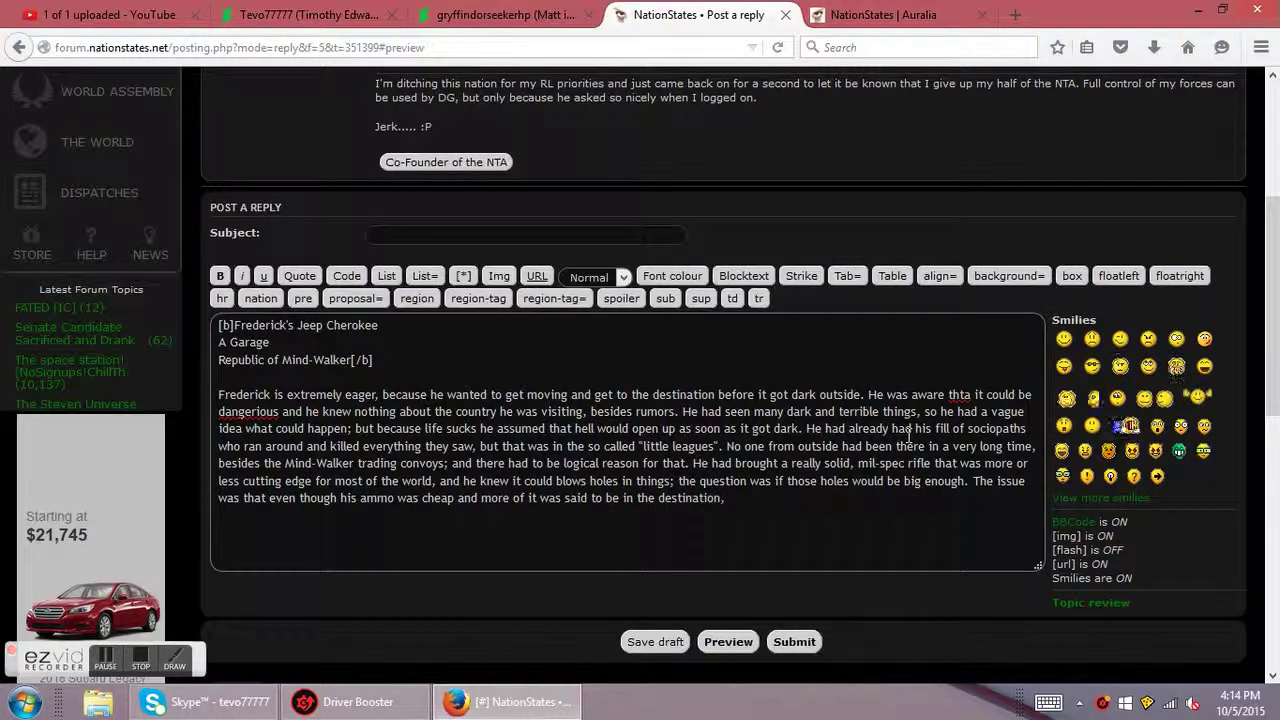
- Complete the sentence about the ammo with "he knew his rounds wouldn't tumble inside any targets."
{"action": "type", "text": "he knew his rounds w"}
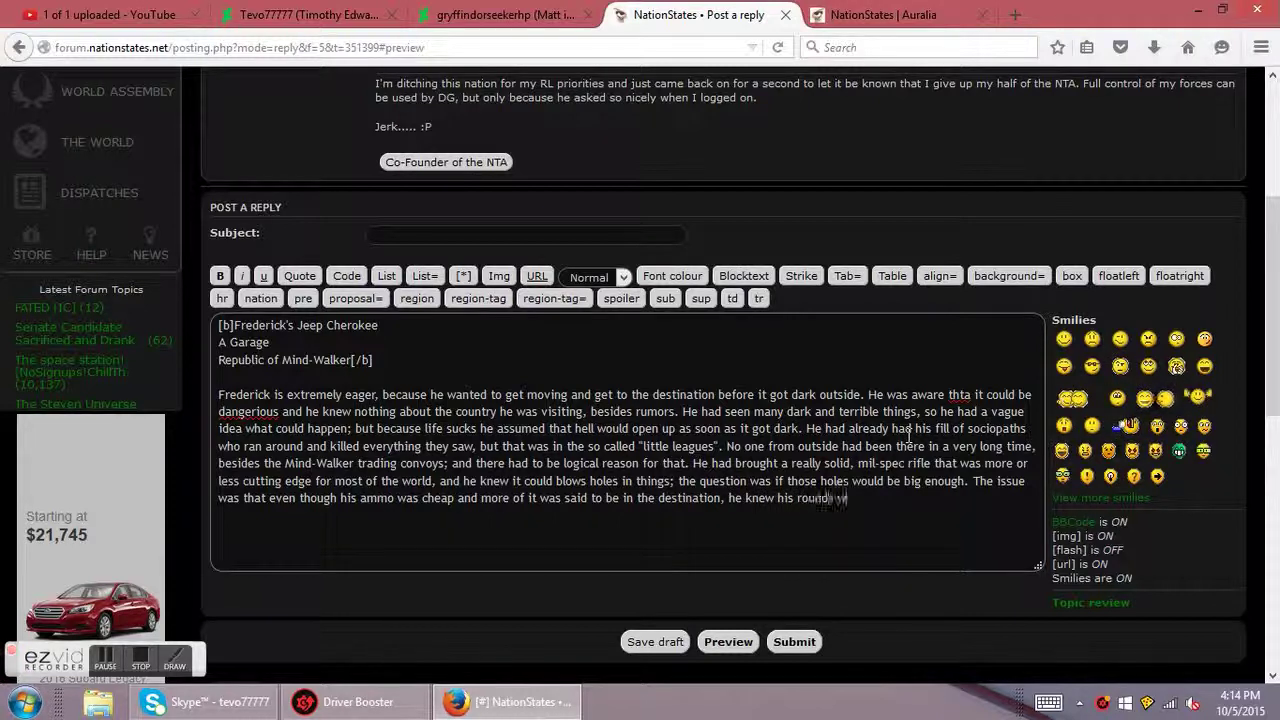
{"action": "type", "text": "ouldn't"}
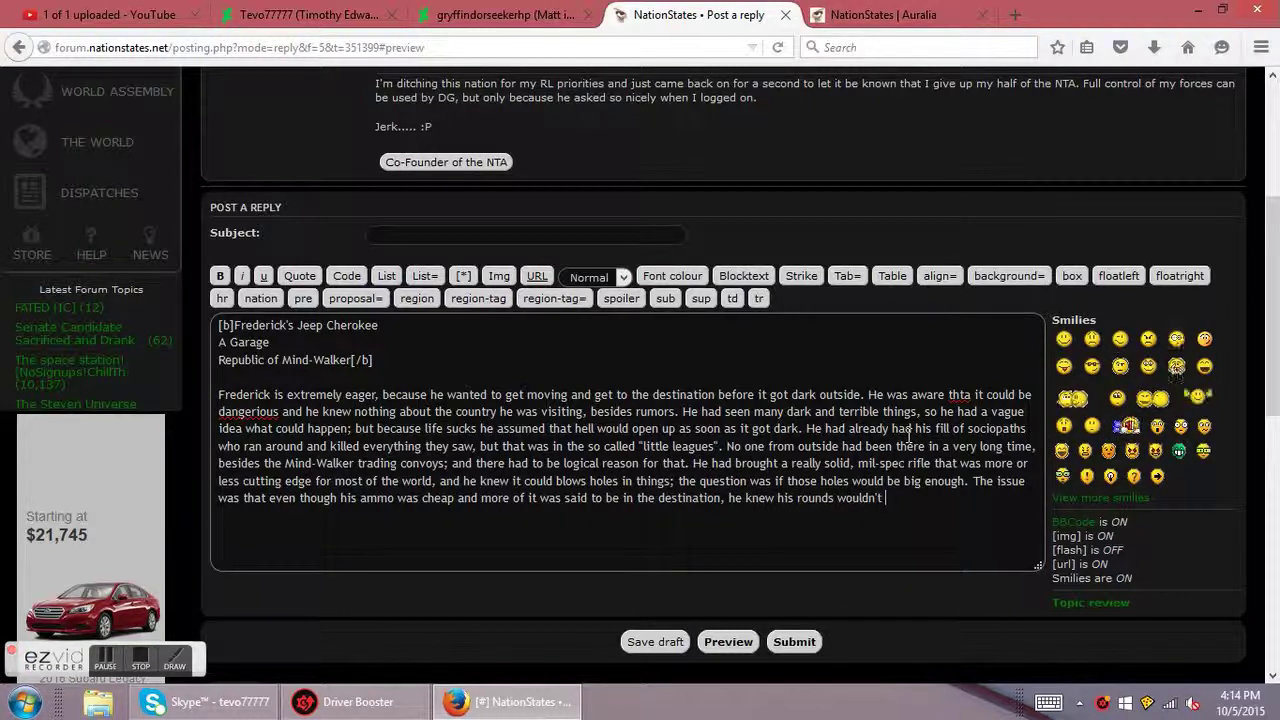
{"action": "type", "text": " b"}
{"action": "type", "text": "umble "}
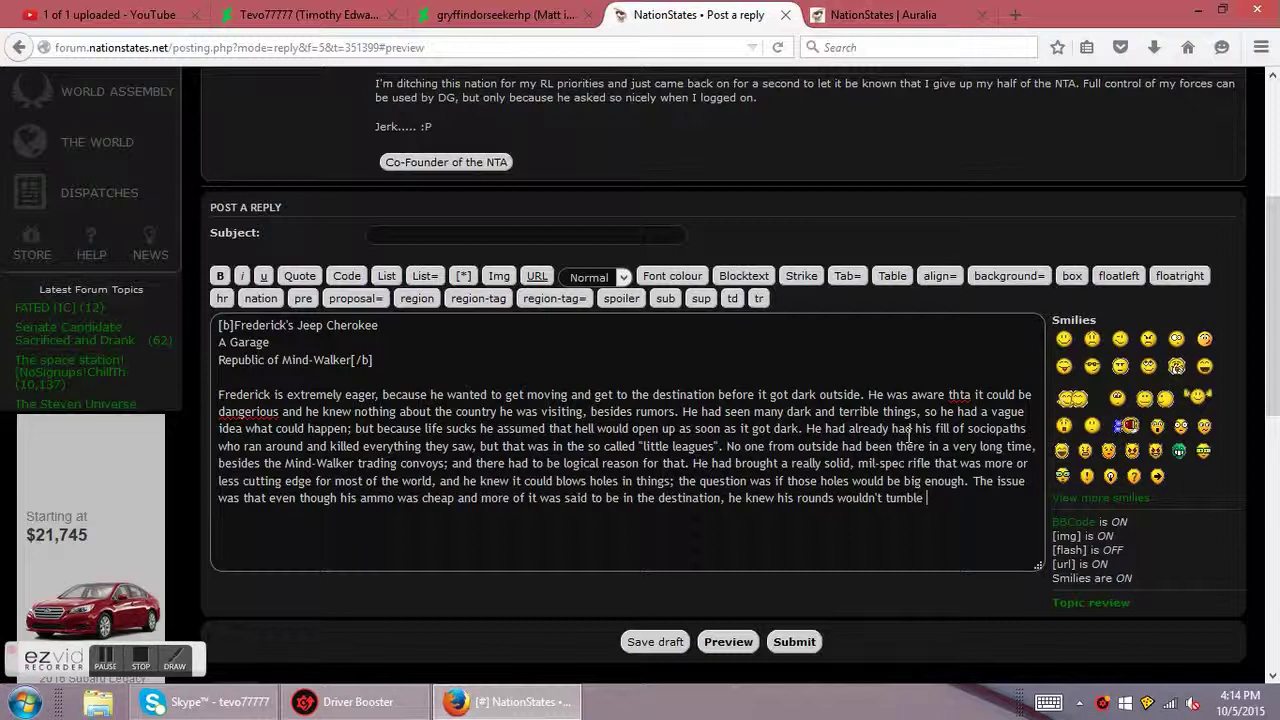
{"action": "type", "text": "inside any targets."}
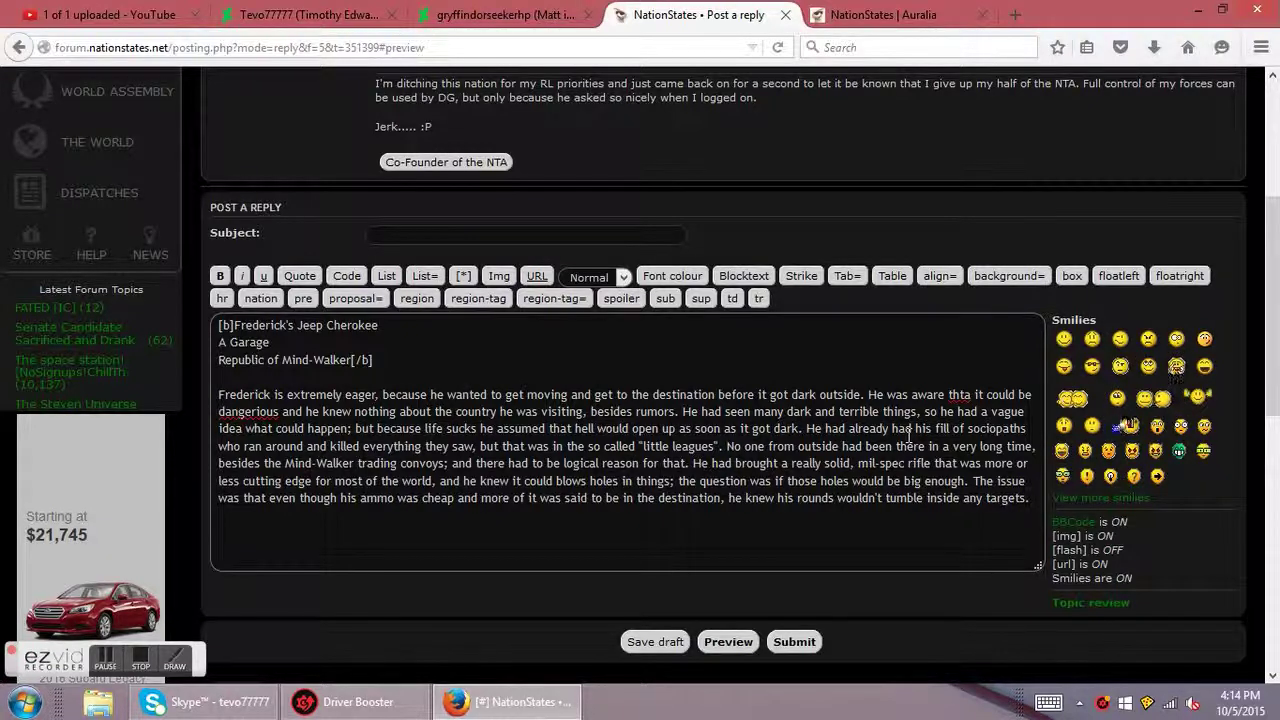
- Begin another sentence in the paragraph with "He was entering a war-torn hell-hole that was"
{"action": "type", "text": " He was entering a "}
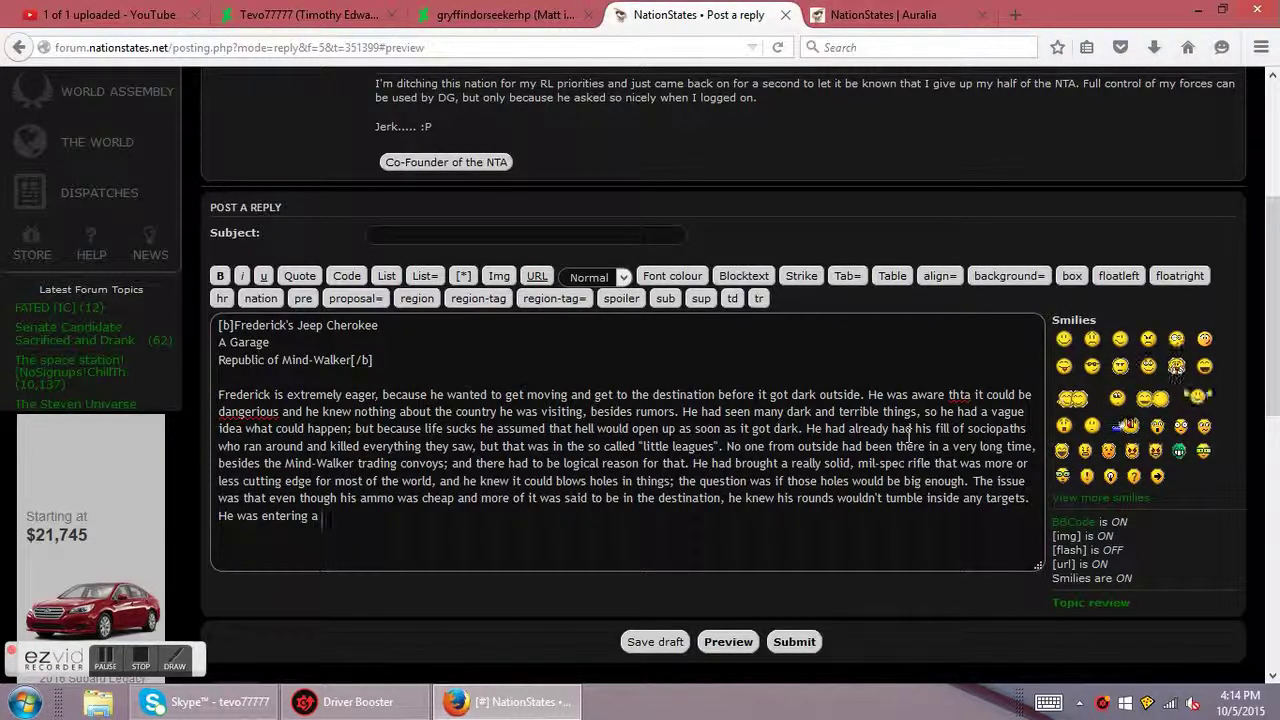
{"action": "type", "text": "war-tron ba"}
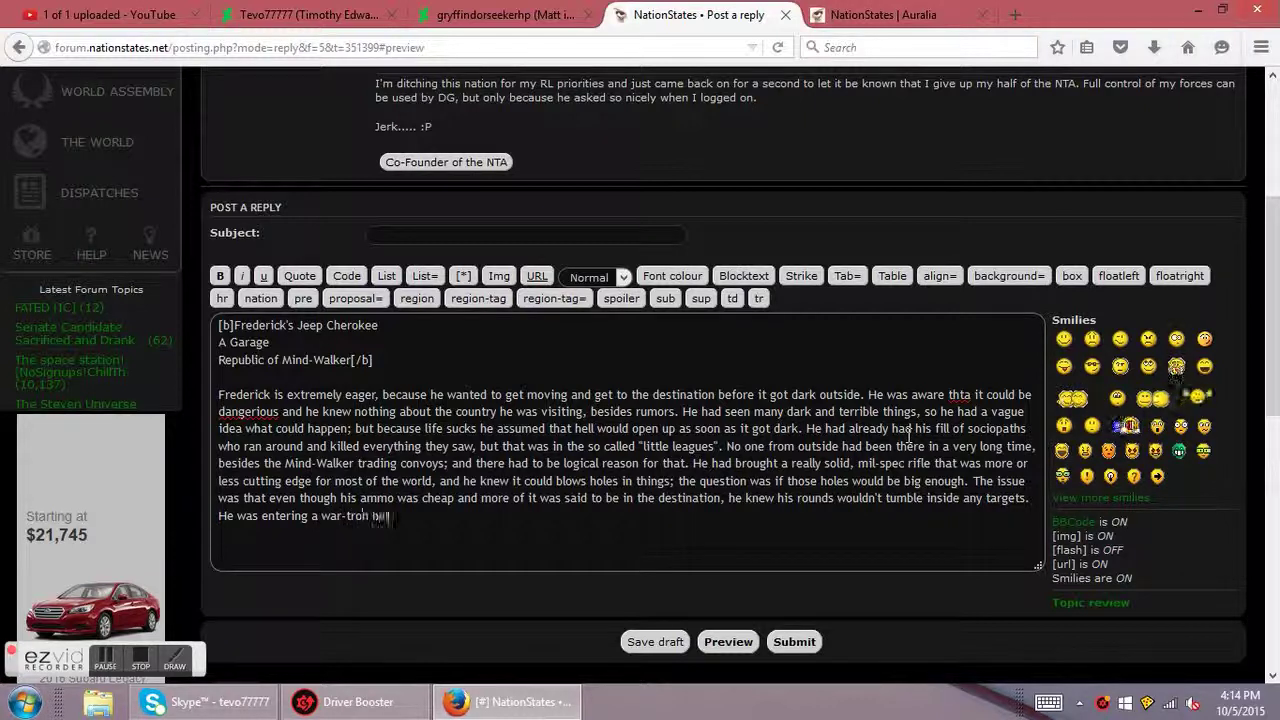
{"action": "key", "text": "BackSpace"}
{"action": "key", "text": "BackSpace"}
{"action": "key", "text": "BackSpace"}
{"action": "key", "text": "BackSpace"}
{"action": "key", "text": "BackSpace"}
{"action": "key", "text": "BackSpace"}
{"action": "type", "text": "orn hell-"}
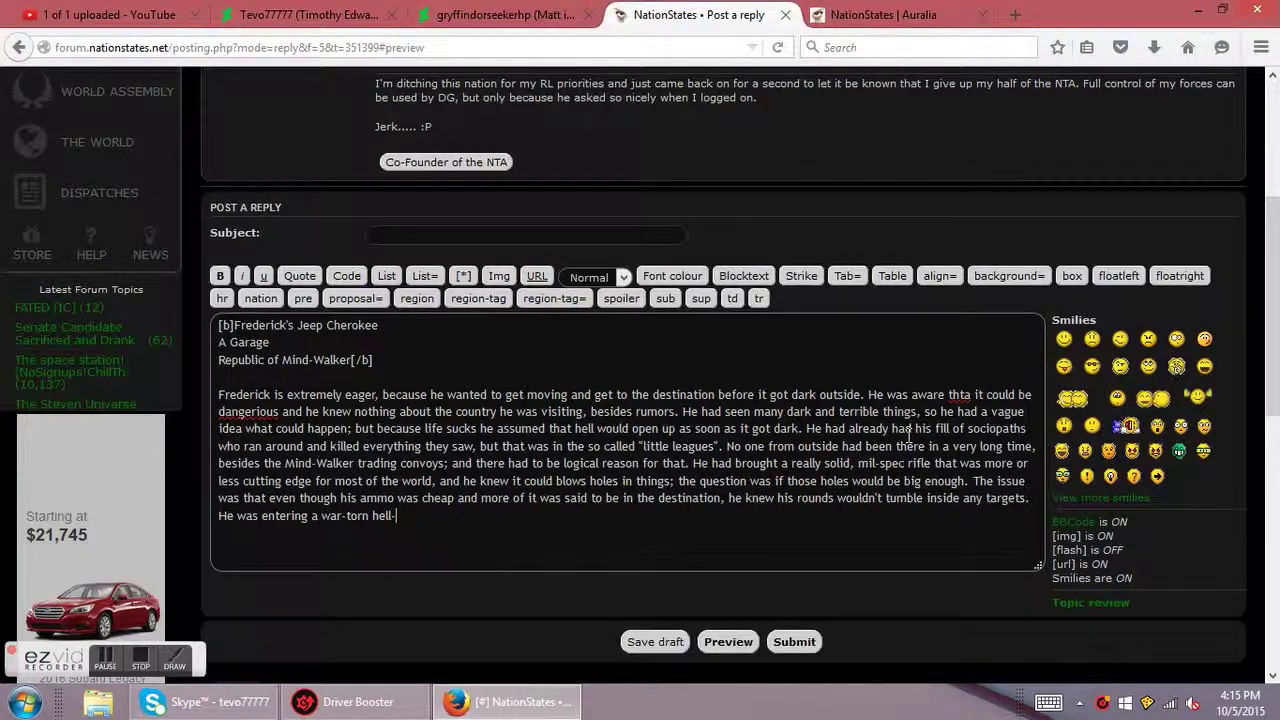
{"action": "type", "text": "hole that was "}
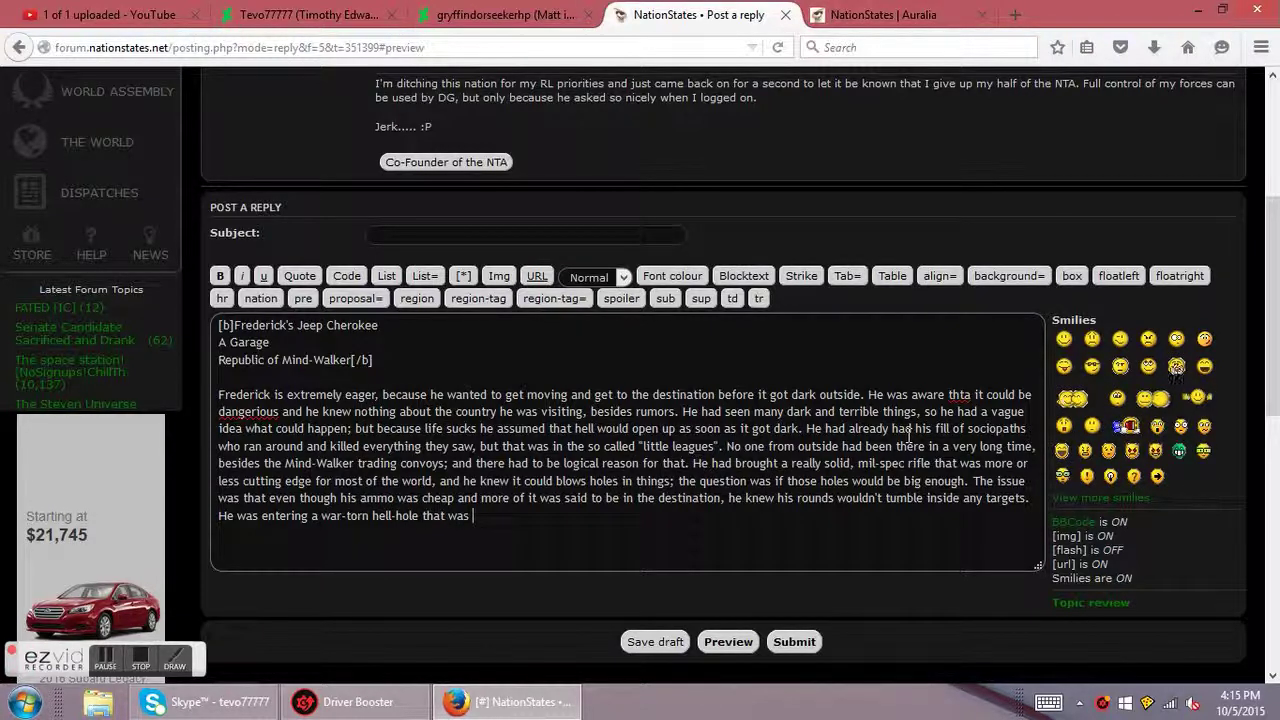
- Continue the hell-hole sentence with "radioactive and said to have monstristies that were"
{"action": "type", "text": "ra"}
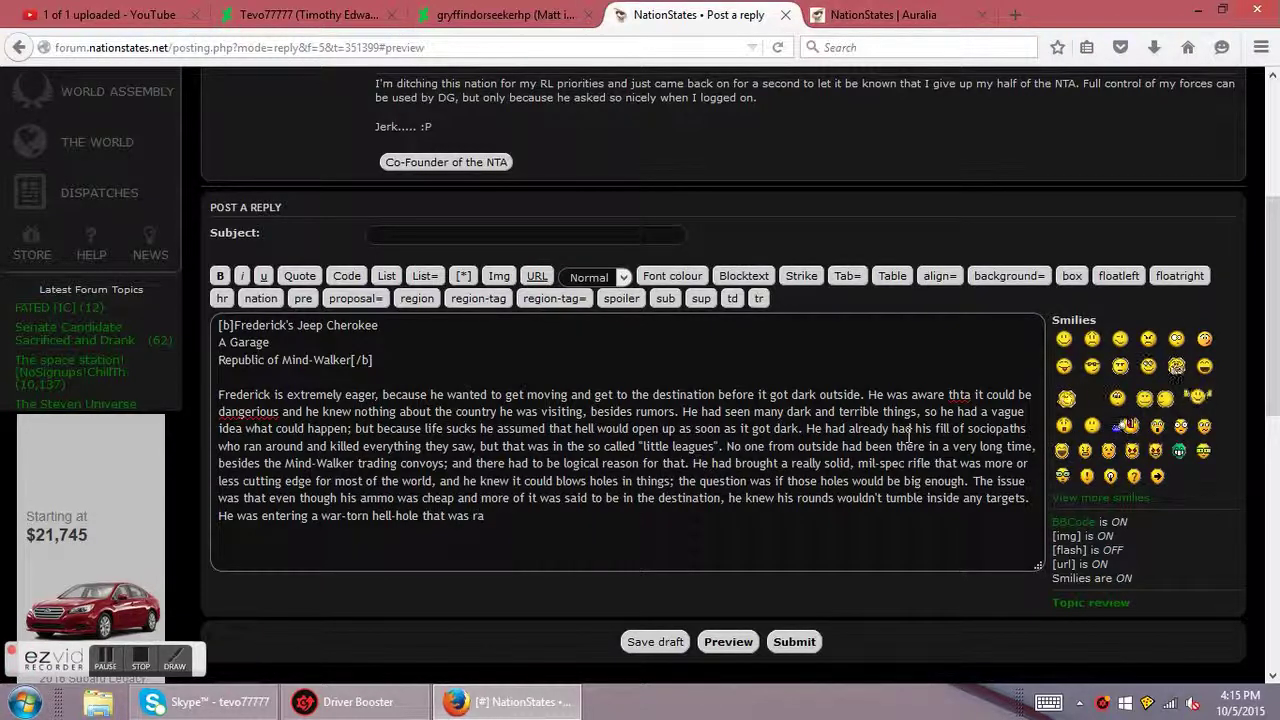
{"action": "type", "text": "dioactive and s"}
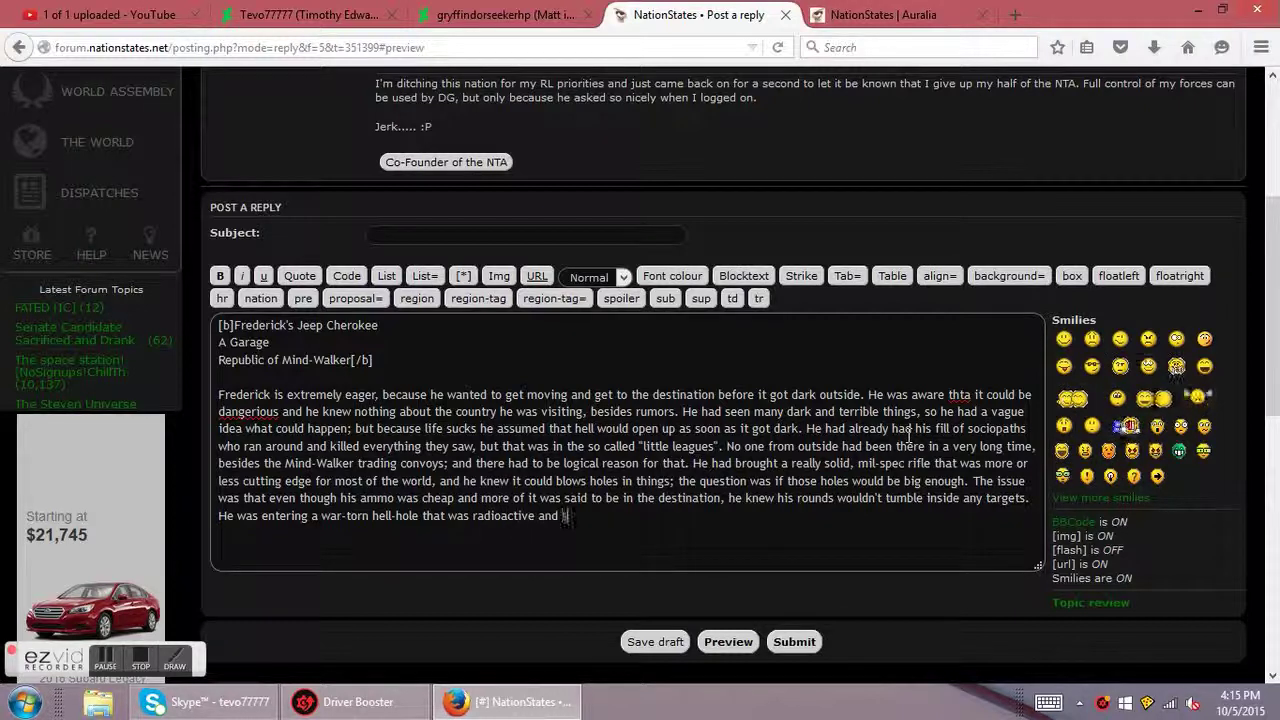
{"action": "type", "text": "aid to have mo"}
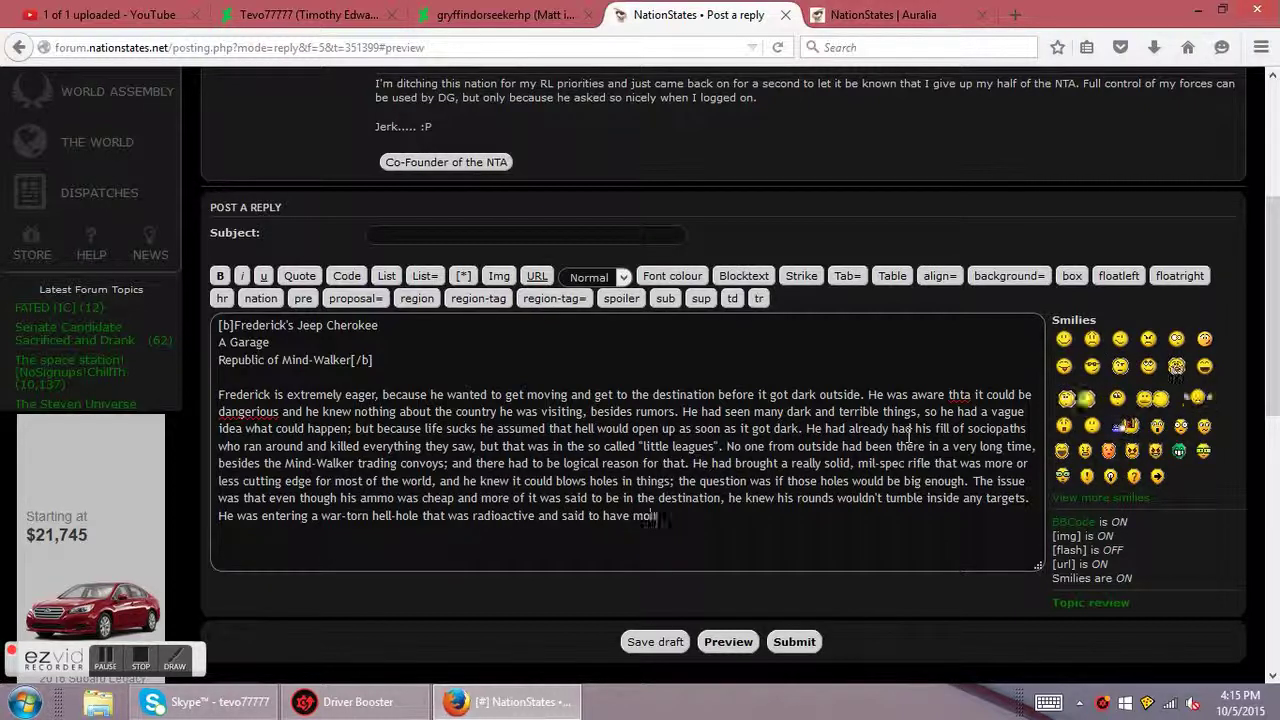
{"action": "type", "text": "nstristies"}
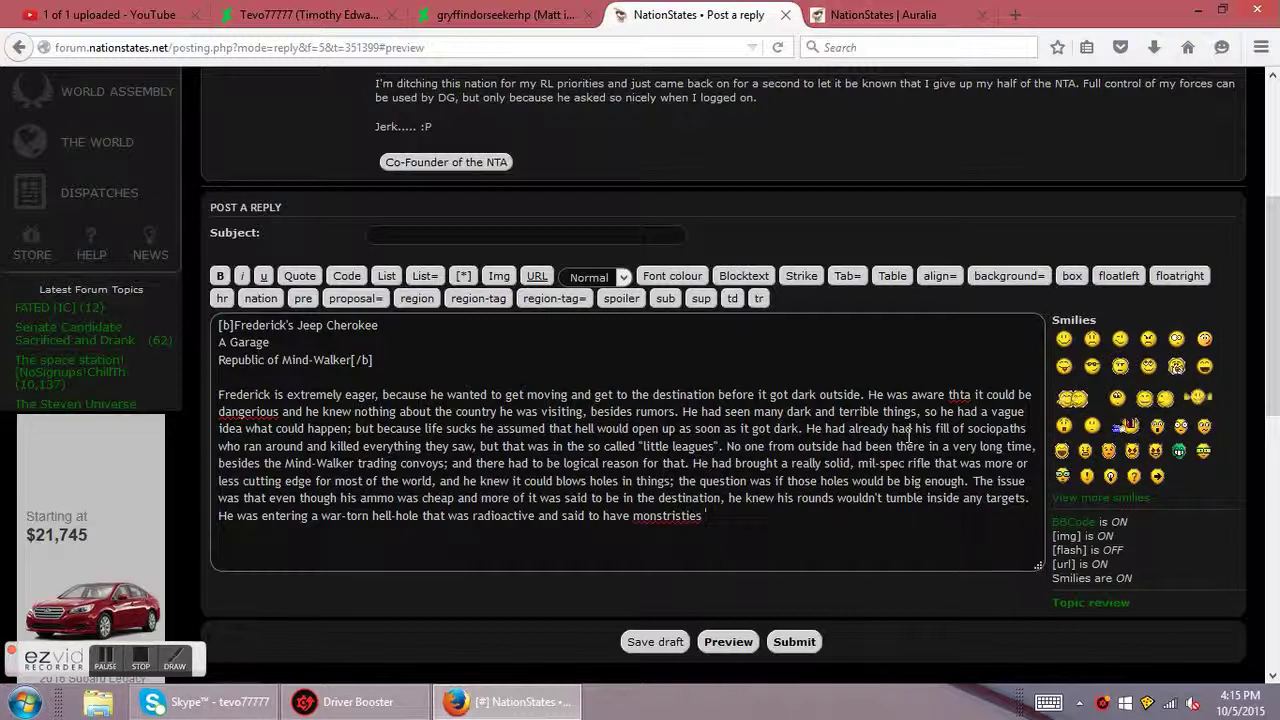
{"action": "type", "text": " tha"}
{"action": "key", "text": "BackSpace"}
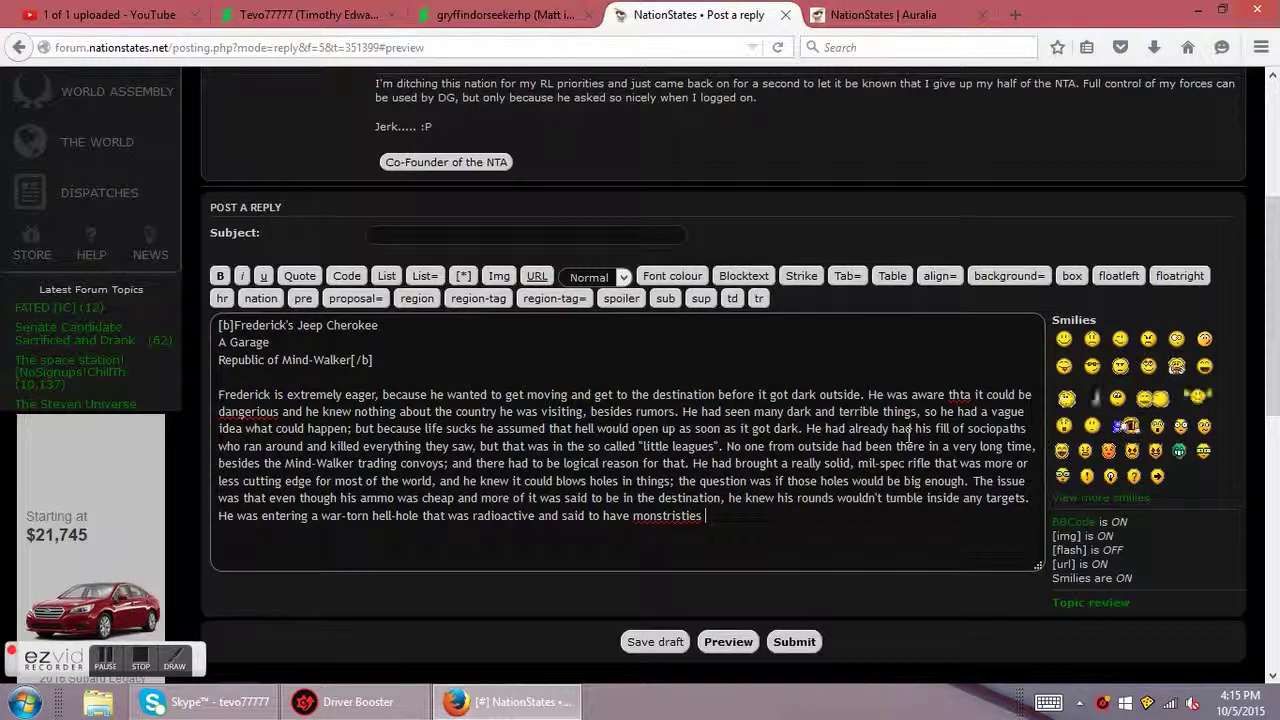
{"action": "type", "text": "that "}
{"action": "type", "text": "were "}
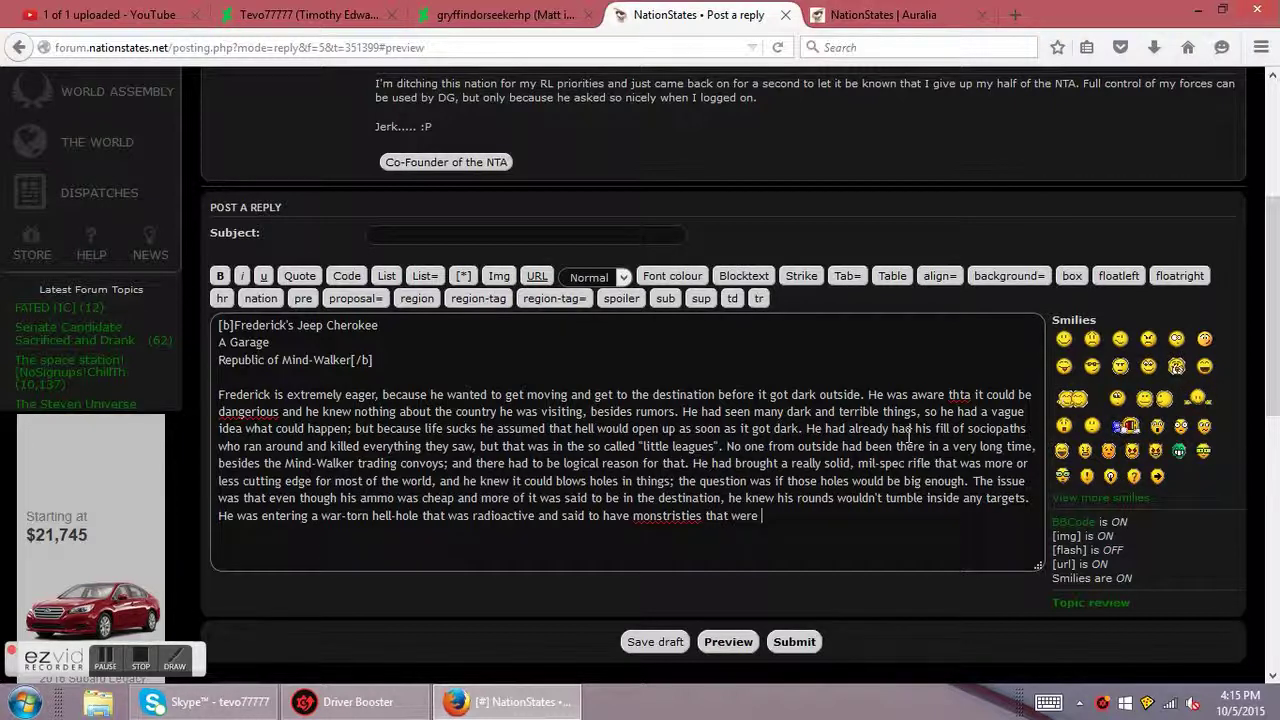
- Finish the hell-hole sentence with "abominations before God, so he should have maybe brought a bigger gun."
{"action": "type", "text": "anominatio"}
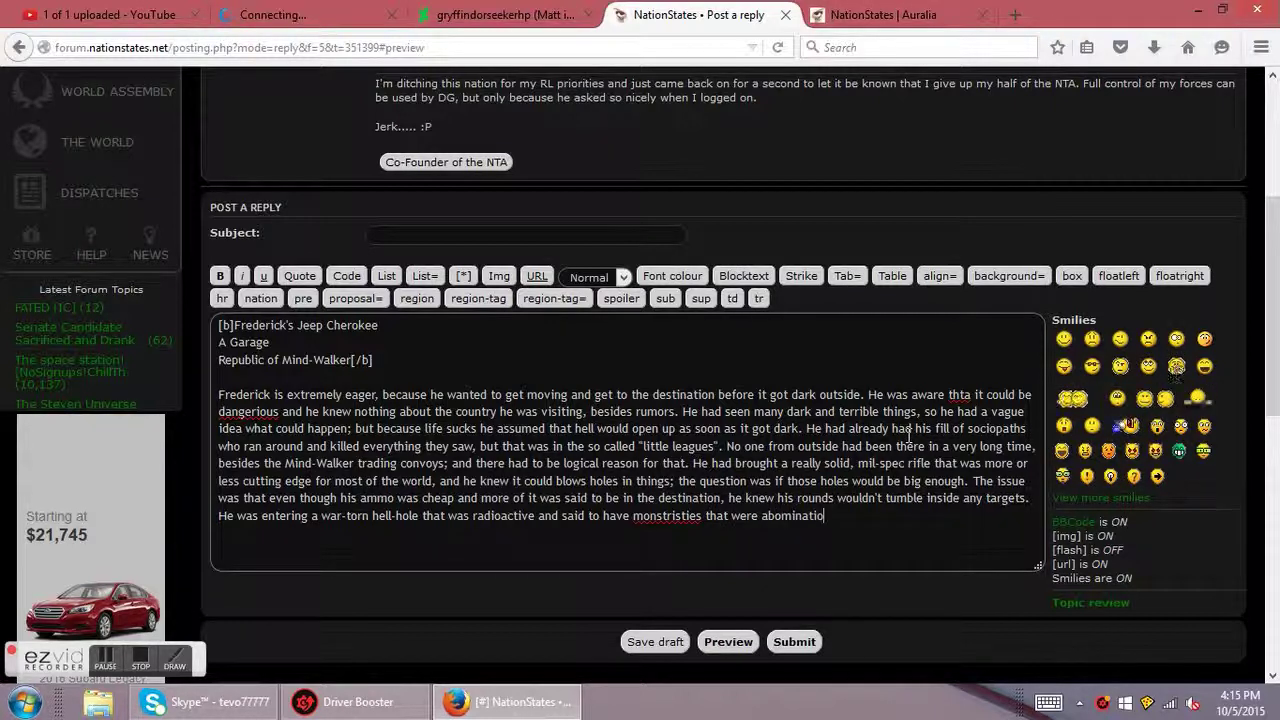
{"action": "type", "text": "ns before God,"}
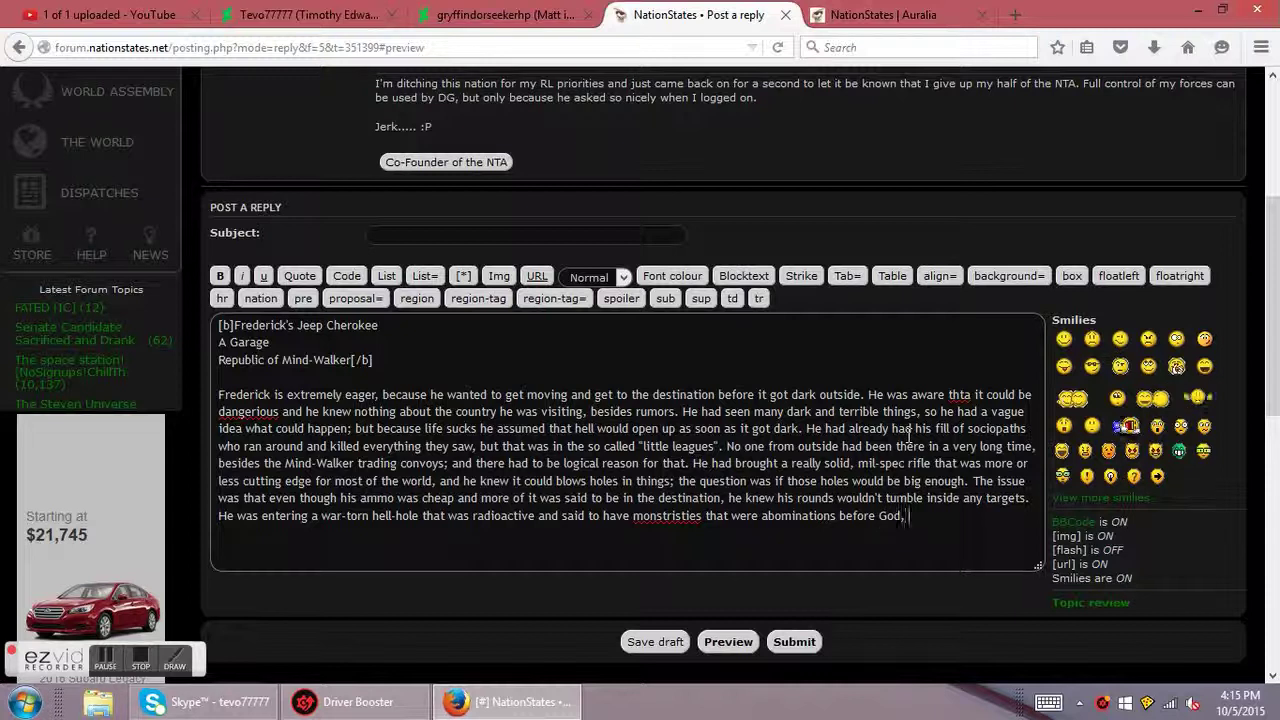
{"action": "type", "text": " so he should have maybe brought a bigger gun."}
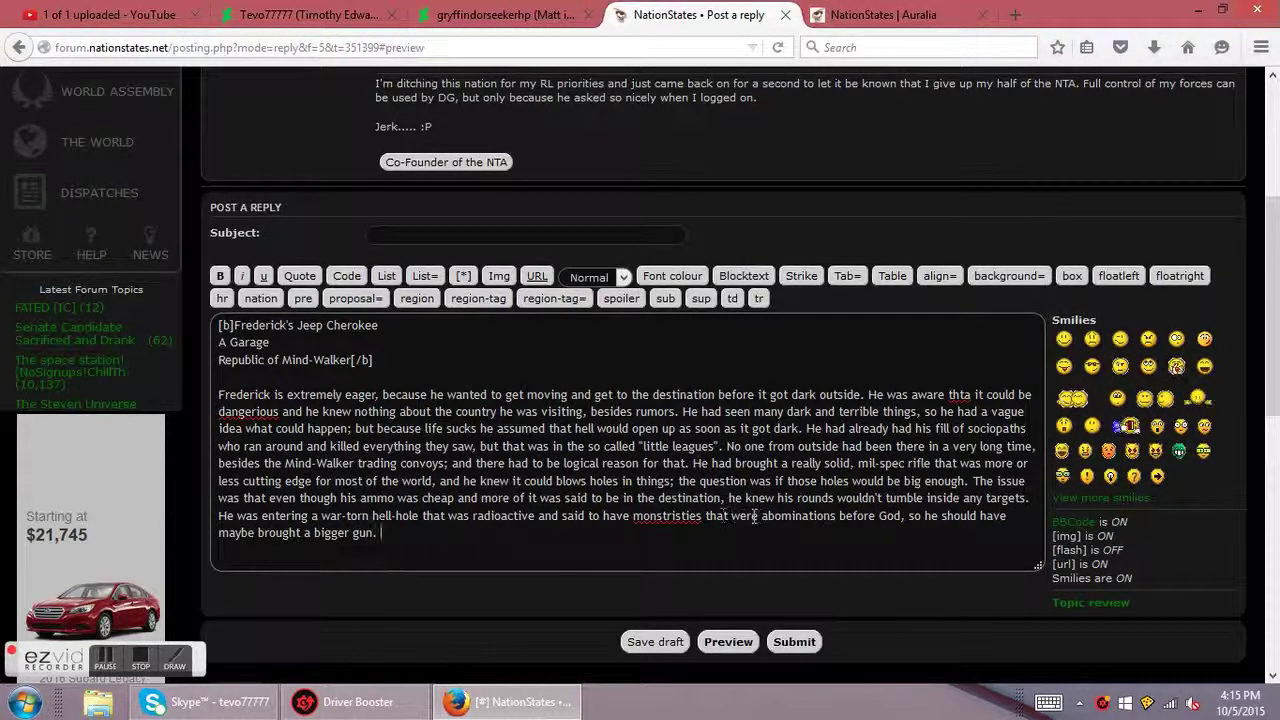
- Replace the misspelled word in the hell-hole sentence with the suggested spelling "monstrosities"
{"action": "right_click", "coordinate": [665, 515]}
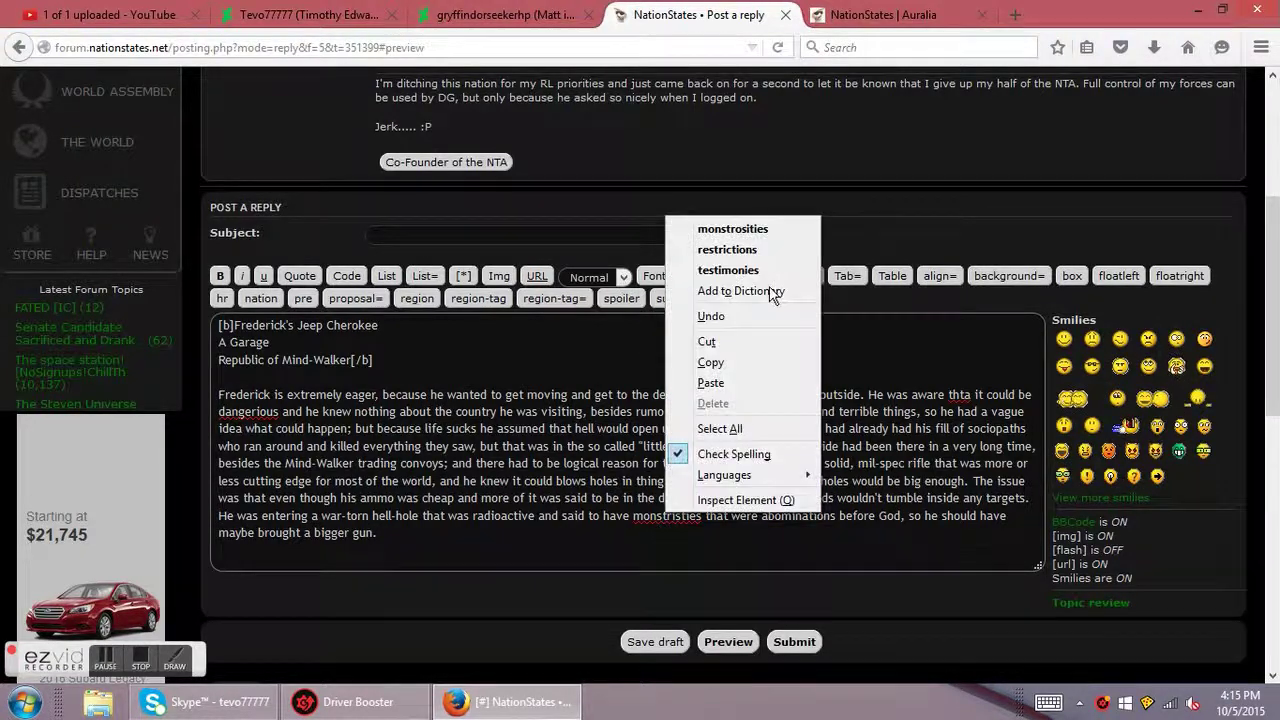
{"action": "left_click", "coordinate": [730, 223]}
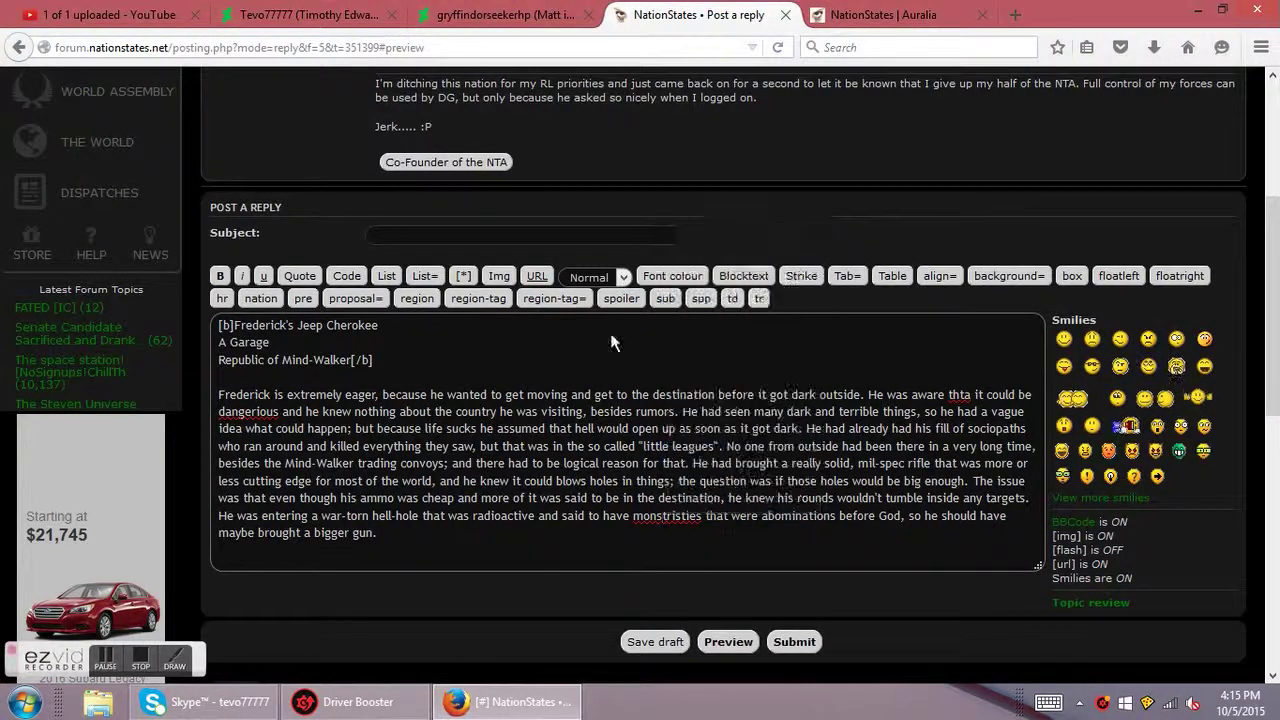
- Start a new paragraph, one blank line below the first, with "The problem with"
{"action": "left_click", "coordinate": [412, 533]}
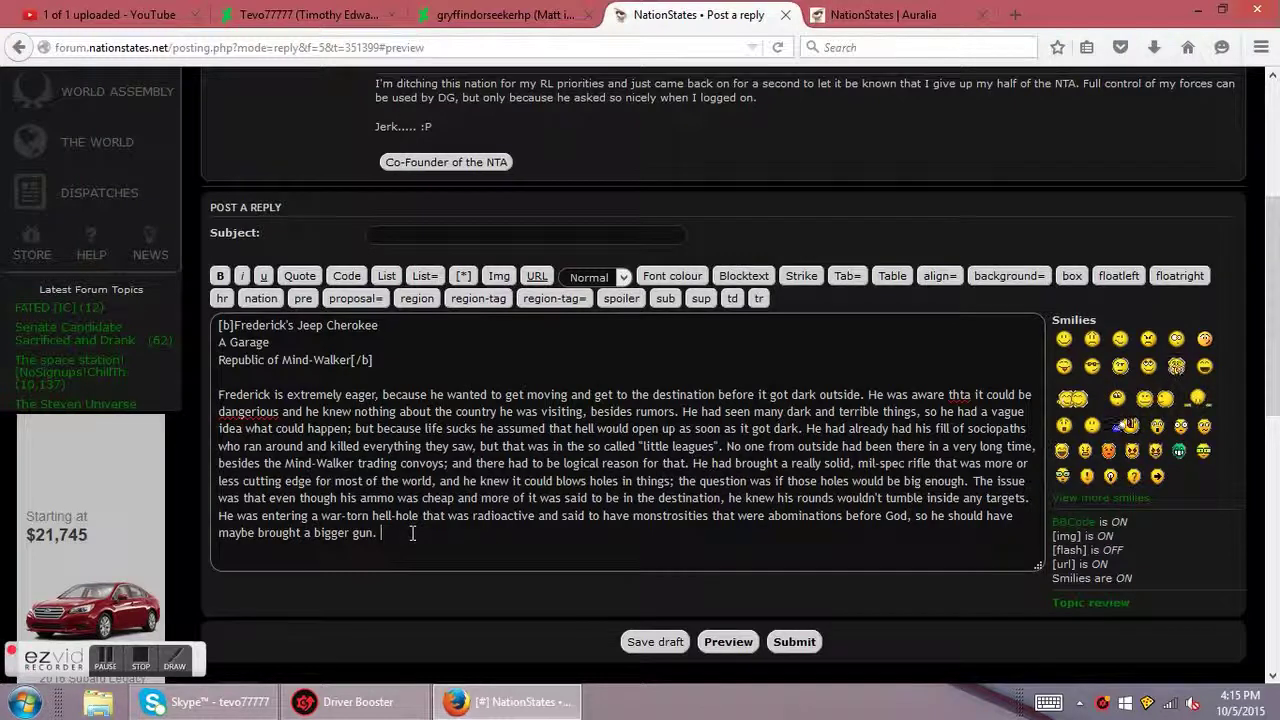
{"action": "key", "text": "Return"}
{"action": "key", "text": "Return"}
{"action": "type", "text": "The pr"}
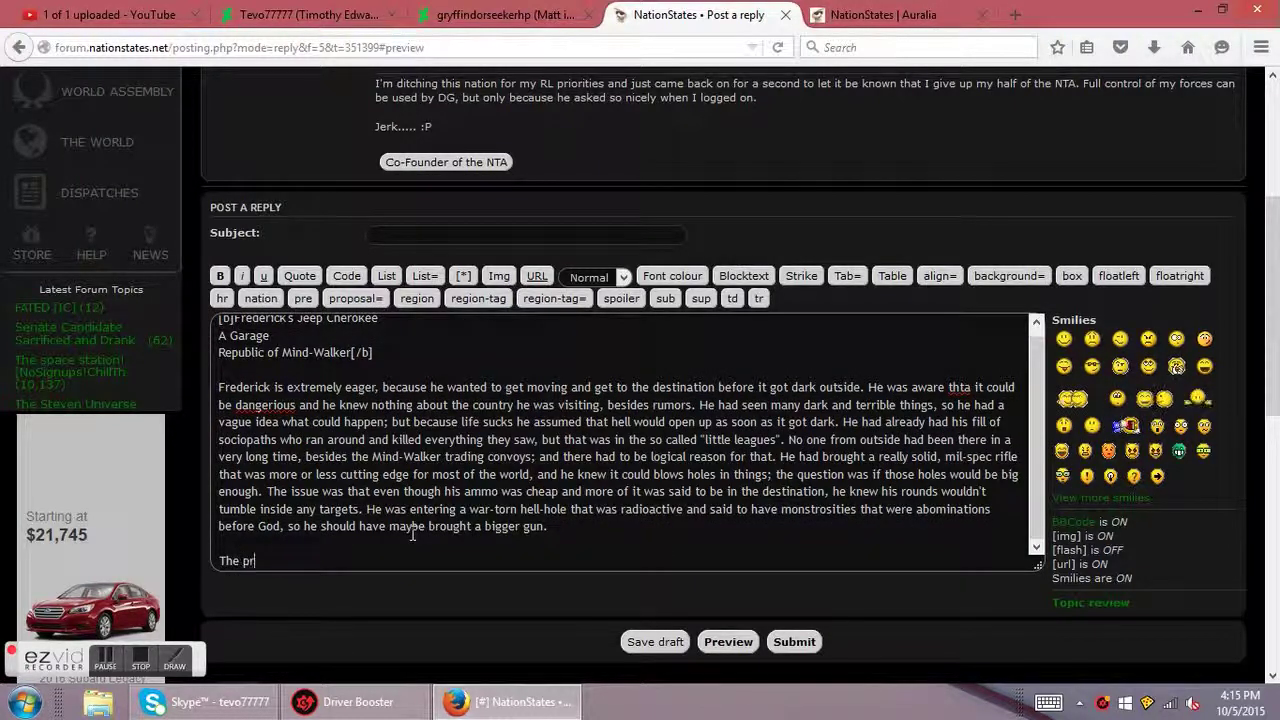
{"action": "type", "text": "oblem with "}
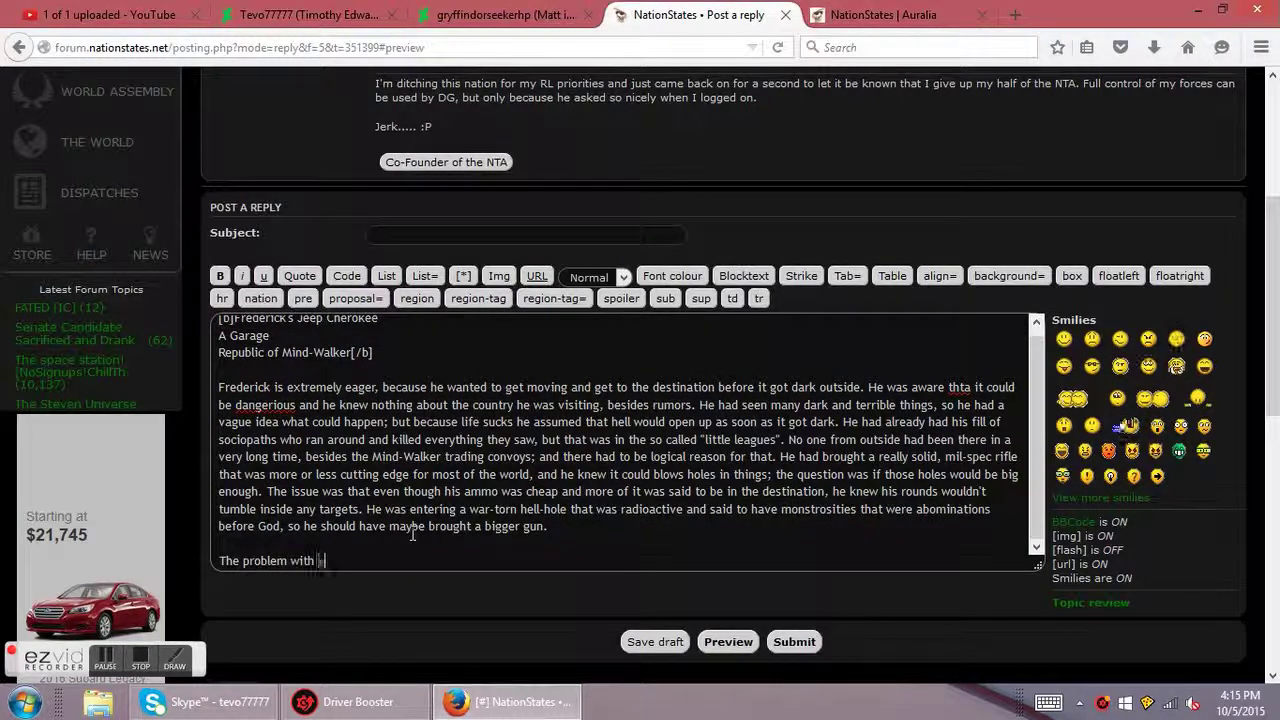
- Continue the new paragraph's sentence with "a bigger gun was the ammo cost, weight, and"
{"action": "type", "text": "a bigger gu"}
{"action": "key", "text": "BackSpace"}
{"action": "key", "text": "BackSpace"}
{"action": "key", "text": "BackSpace"}
{"action": "key", "text": "BackSpace"}
{"action": "key", "text": "BackSpace"}
{"action": "type", "text": "ger gun was the ammos"}
{"action": "key", "text": "BackSpace"}
{"action": "key", "text": "BackSpace"}
{"action": "type", "text": "cost, weig"}
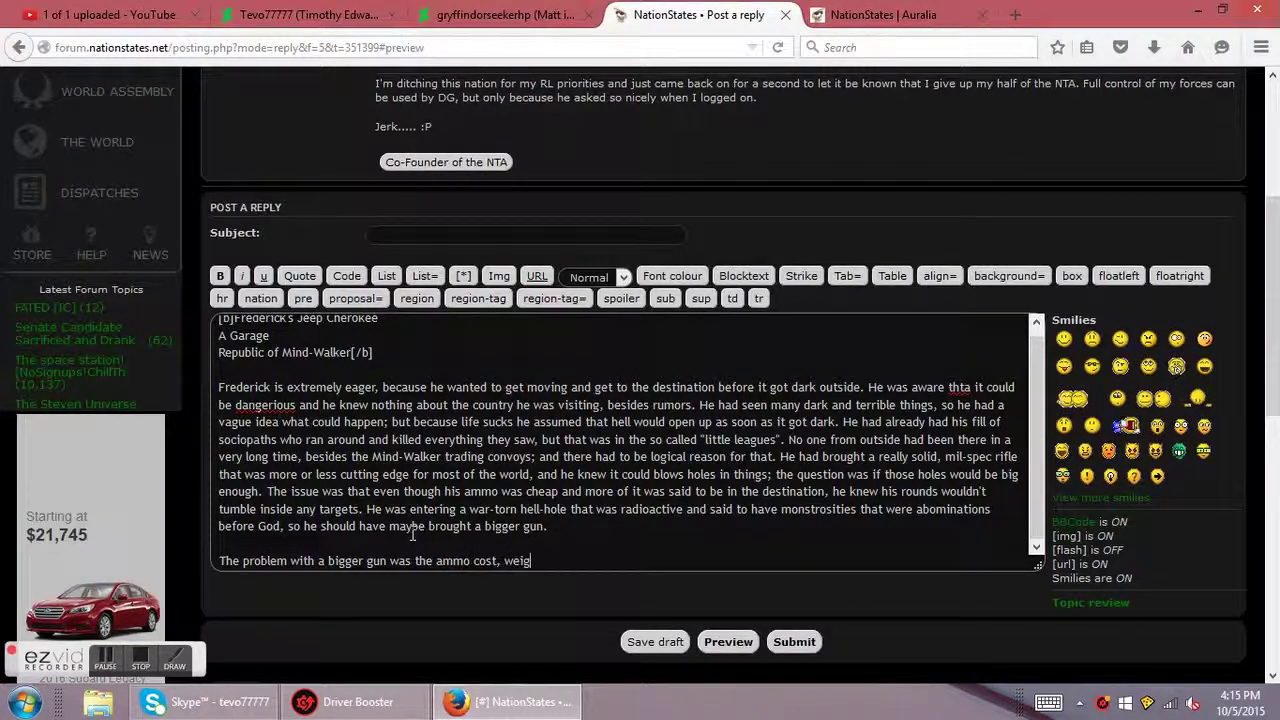
{"action": "type", "text": "ht, and "}
- Finish the sentence with "the number of hostile targets that would use all of that ammo up by being shot at."
{"action": "type", "text": "the e"}
{"action": "type", "text": "u"}
{"action": "type", "text": "mber of rou"}
{"action": "type", "text": "tile"}
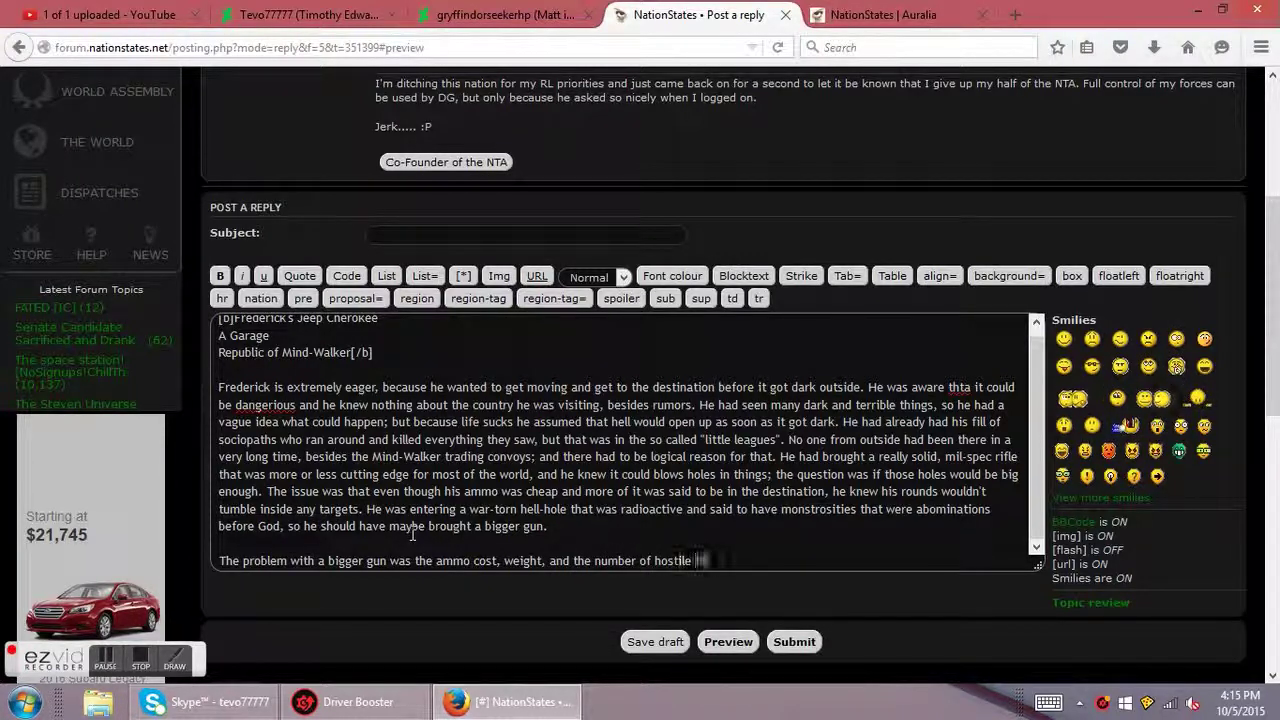
{"action": "type", "text": " targets that would us"}
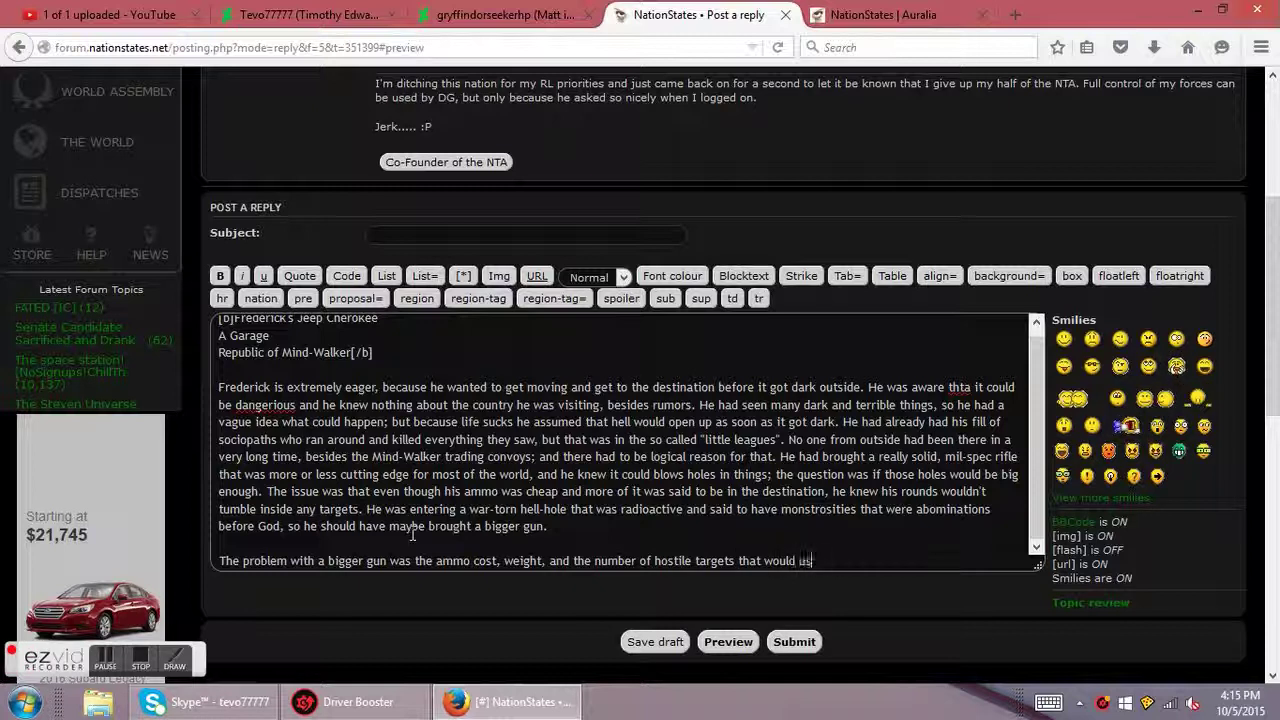
{"action": "type", "text": "e all of mat ammo u"}
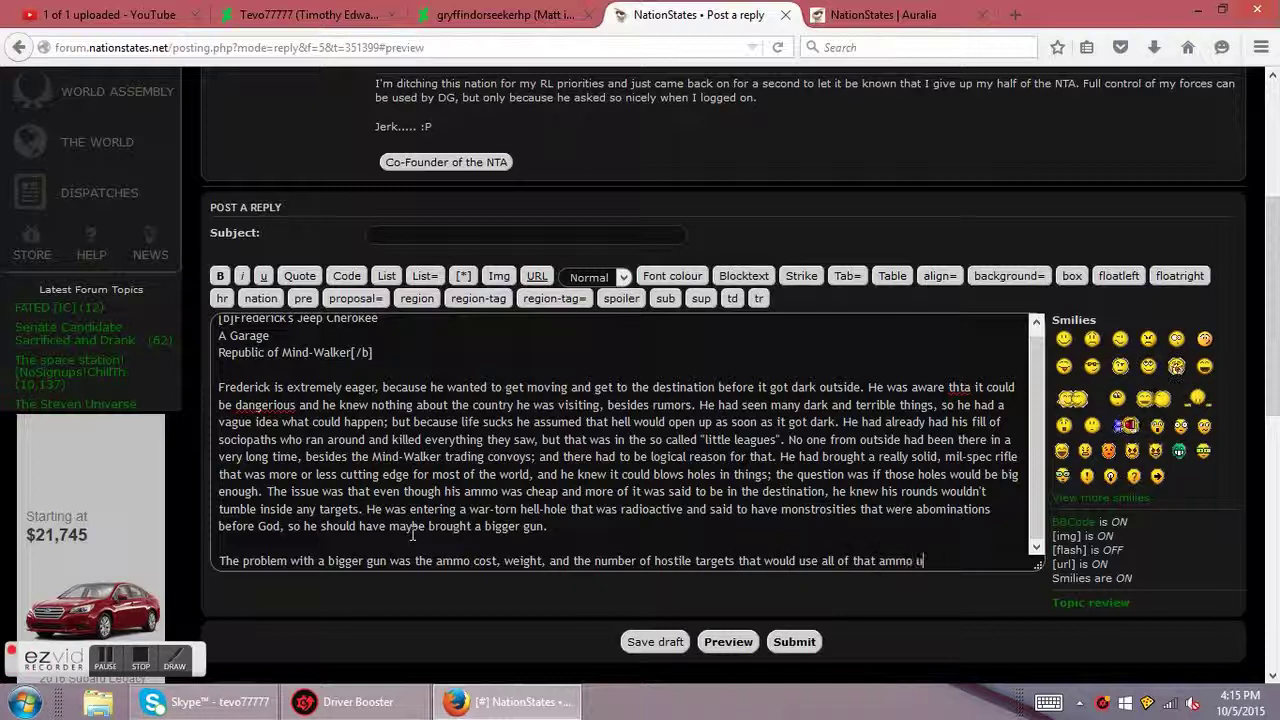
{"action": "type", "text": "p[by being shot at."}
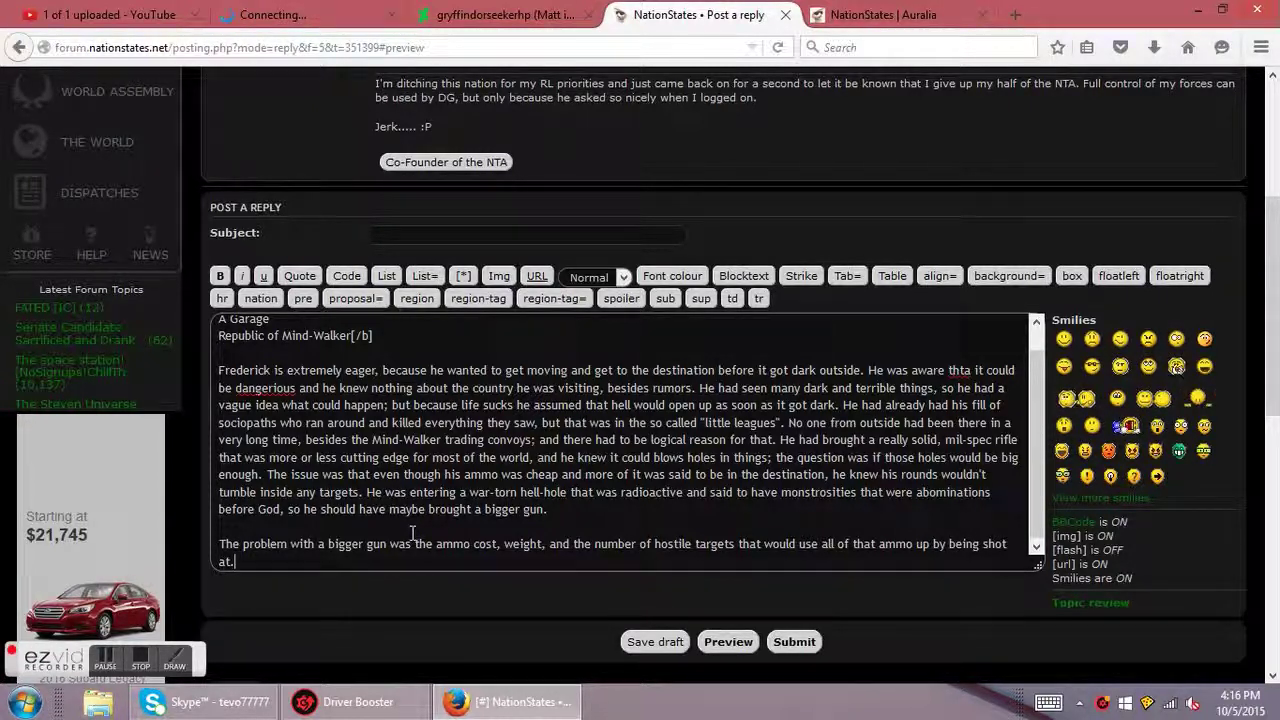
{"action": "left_click", "coordinate": [139, 660]}
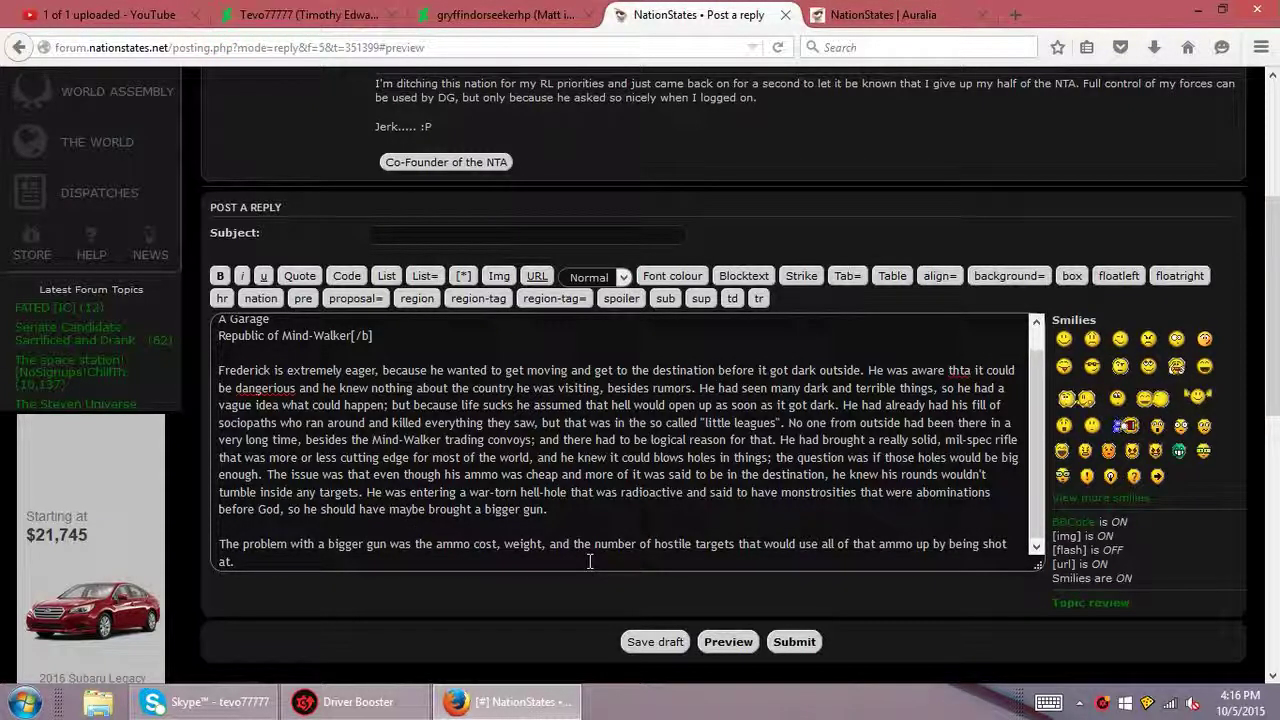